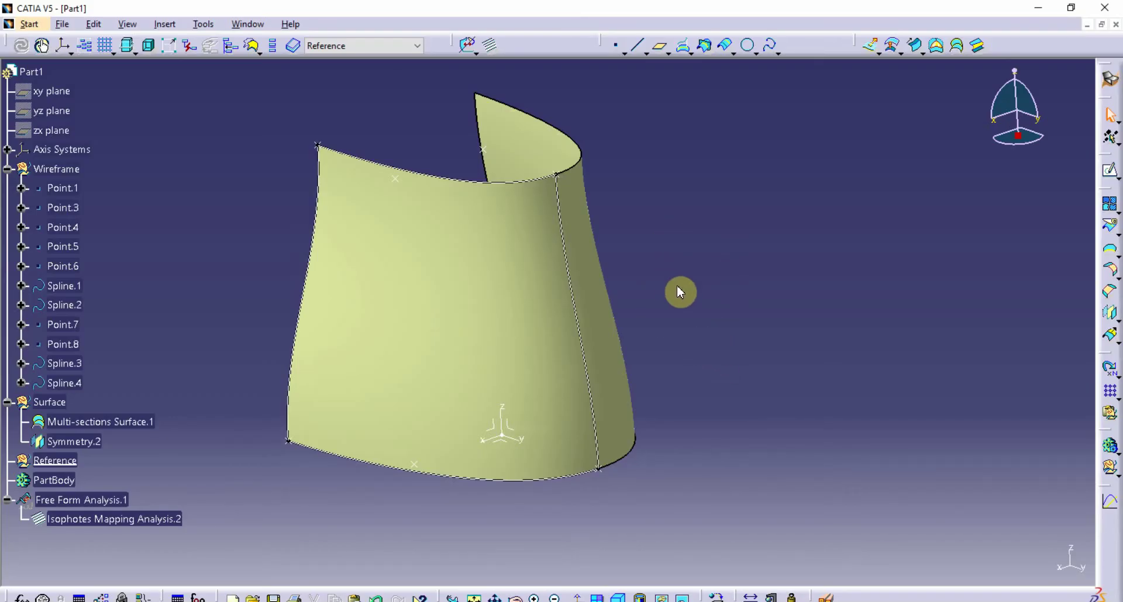
Hide the mirrored surface Symmetry.2, then show it again
middle_click_drag(651, 267, 676, 307)
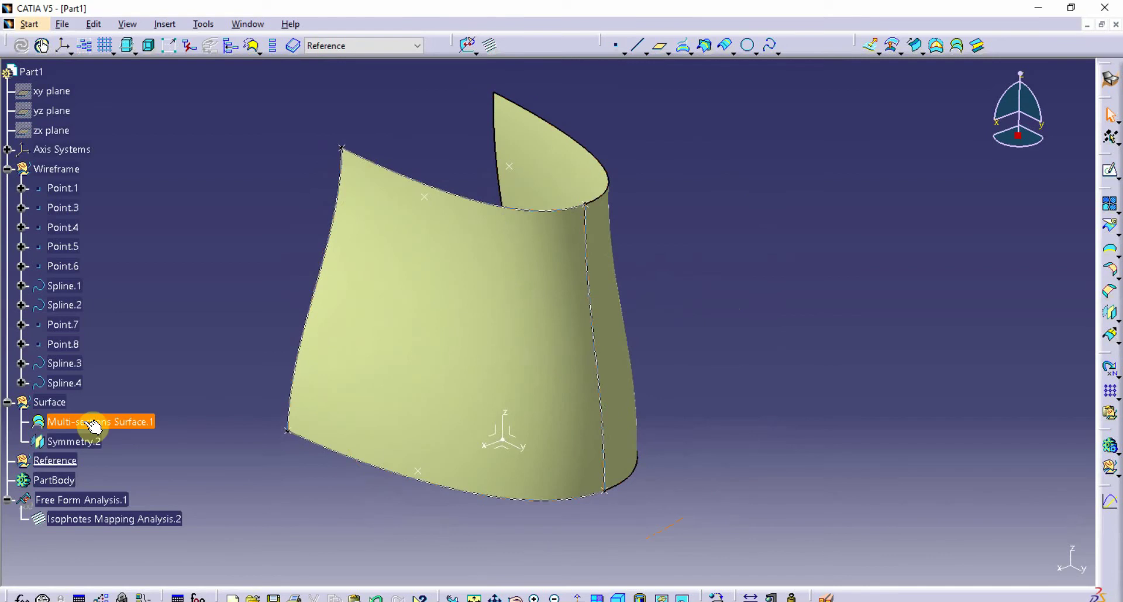
right_click(71, 443)
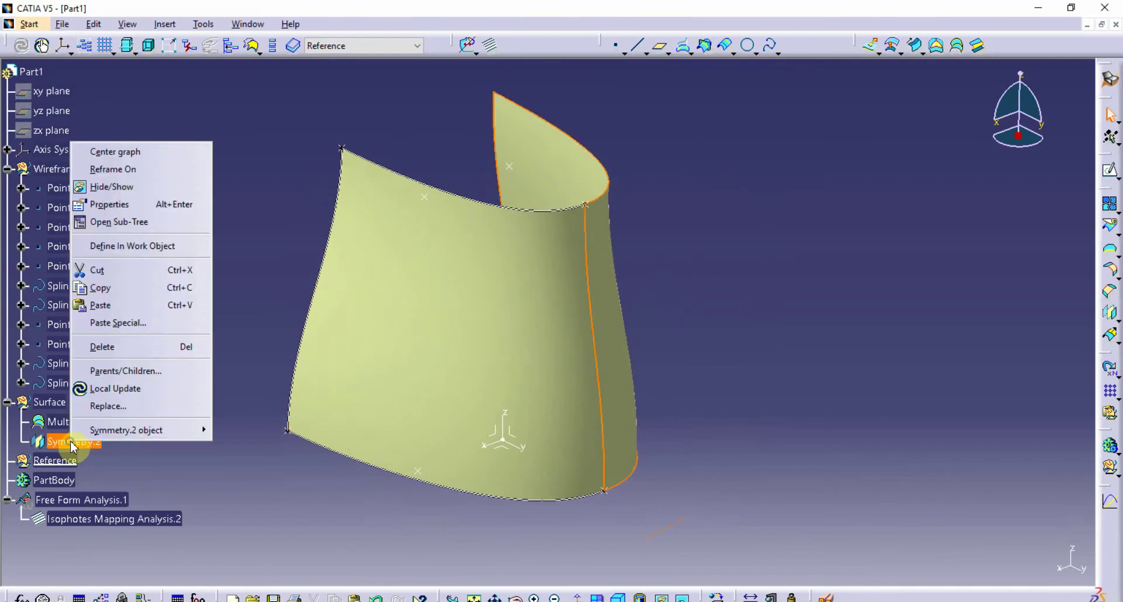
left_click(166, 187)
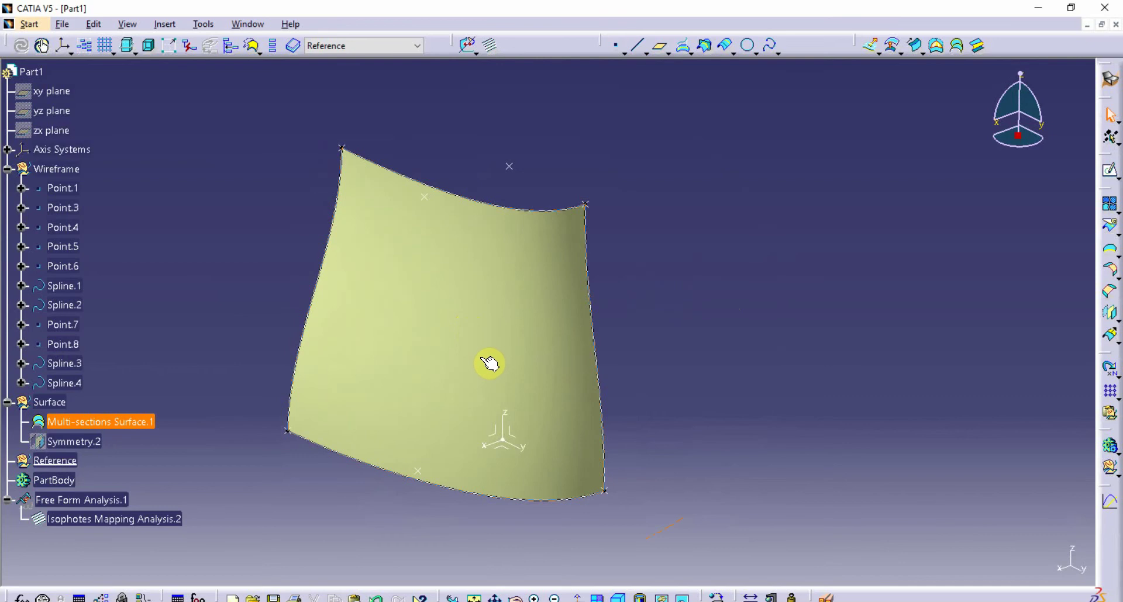
right_click(96, 443)
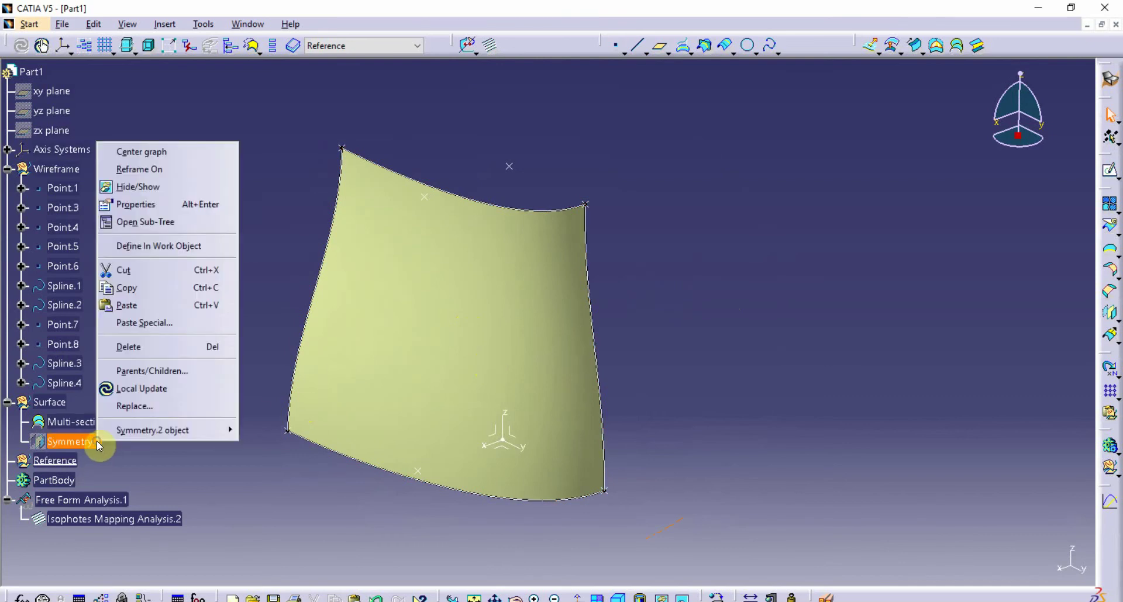
left_click(207, 187)
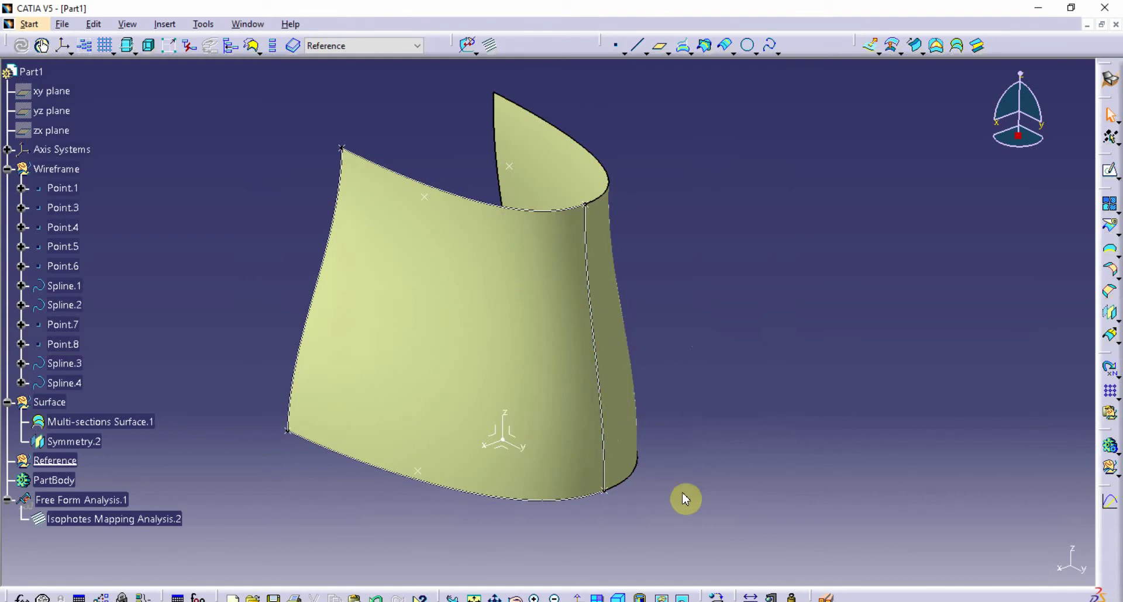
Delete Symmetry.2 and confirm the deletion, leaving Multi-sections Surface.1
middle_click_drag(684, 497, 677, 475)
middle_click_drag(714, 410, 719, 397)
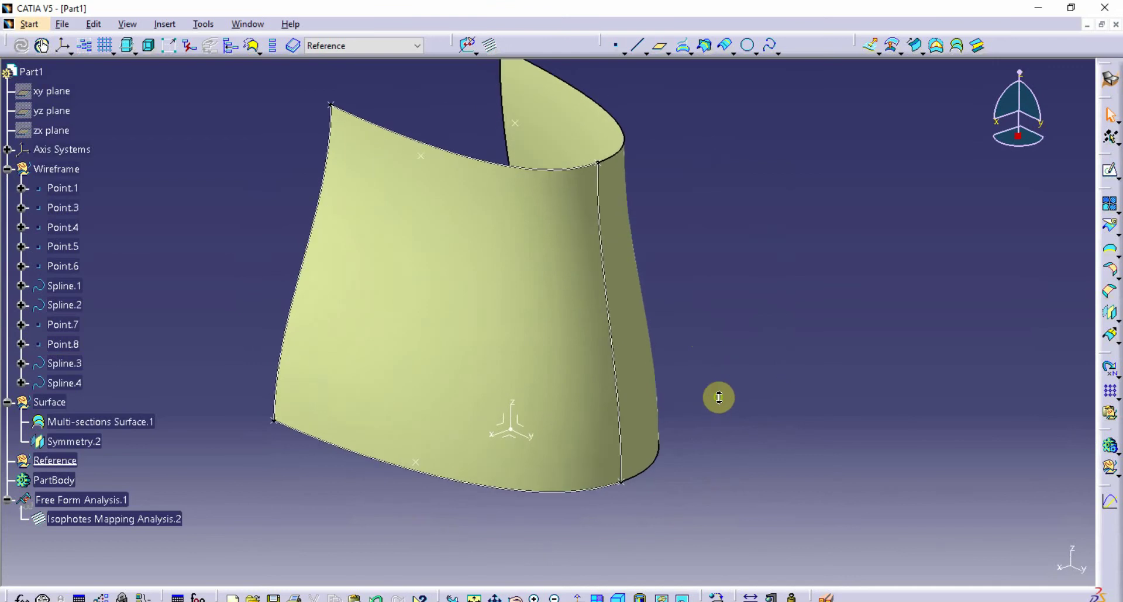
left_click(89, 443)
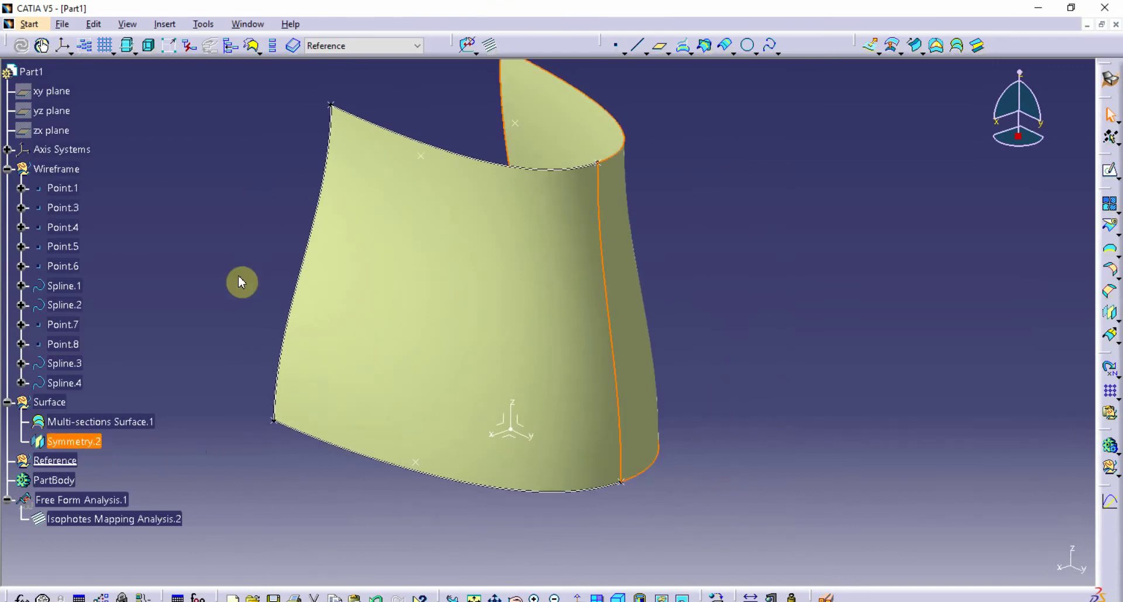
key("Delete")
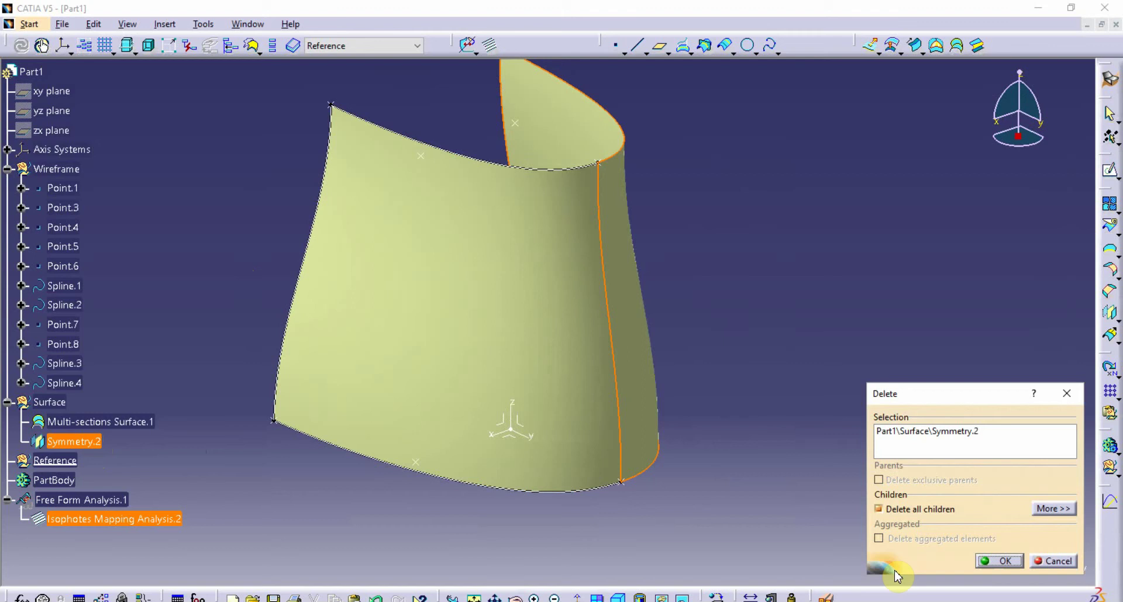
left_click(999, 560)
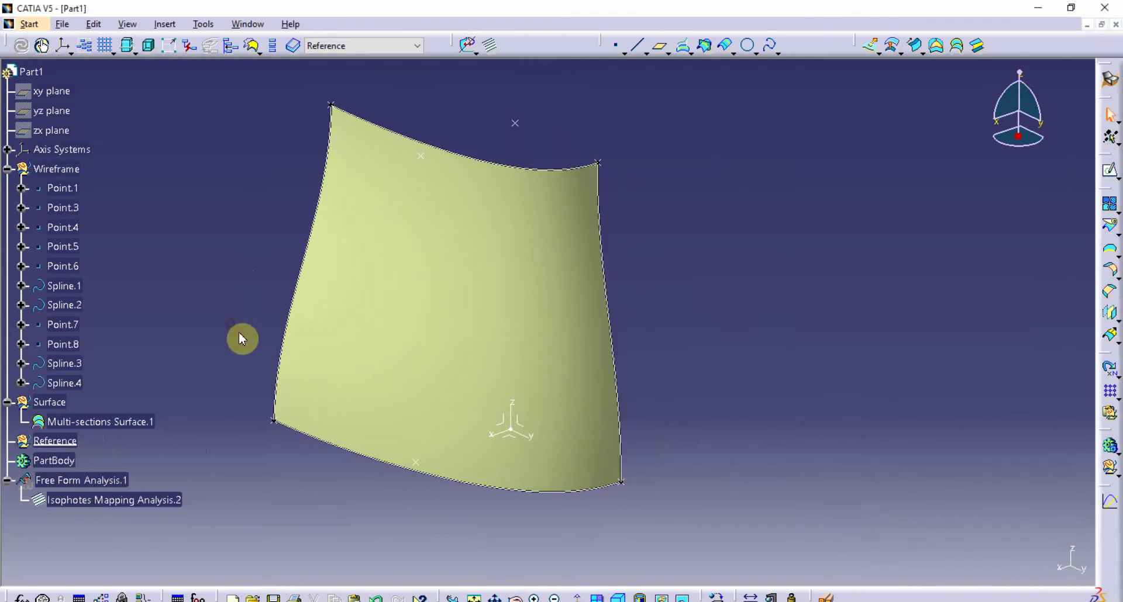
middle_click_drag(241, 338, 296, 356)
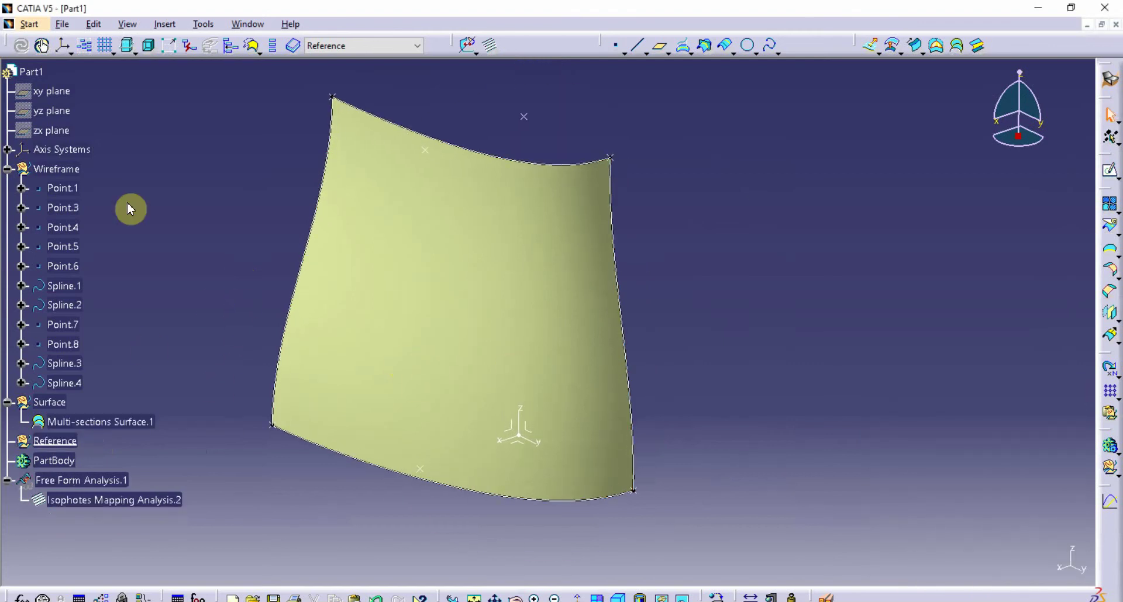
Hide the Surface geometrical set and orbit around the four boundary splines
right_click(61, 402)
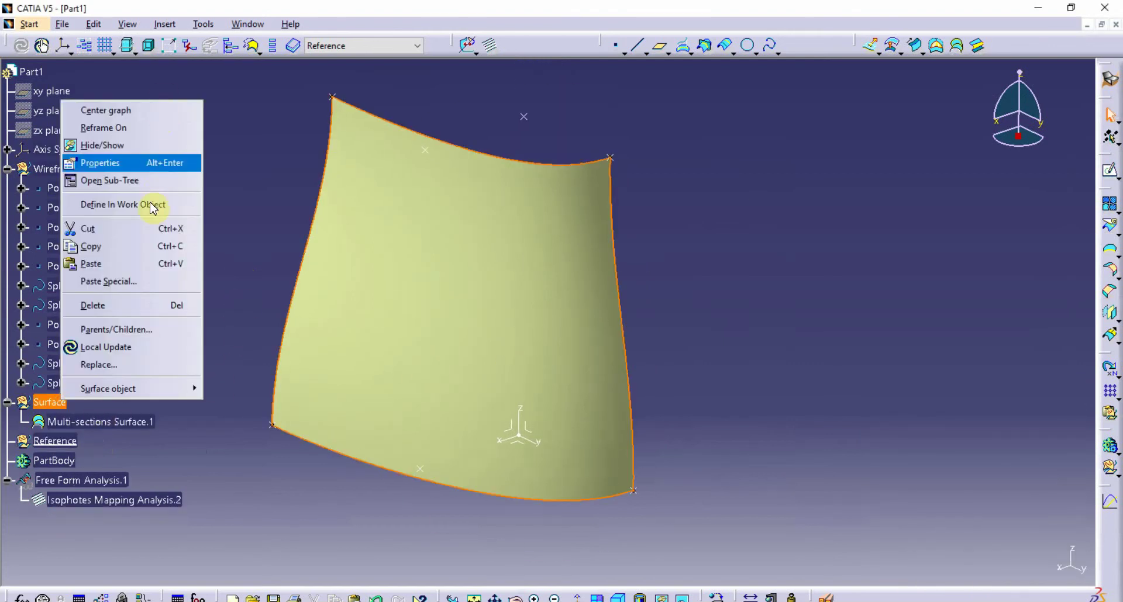
left_click(150, 145)
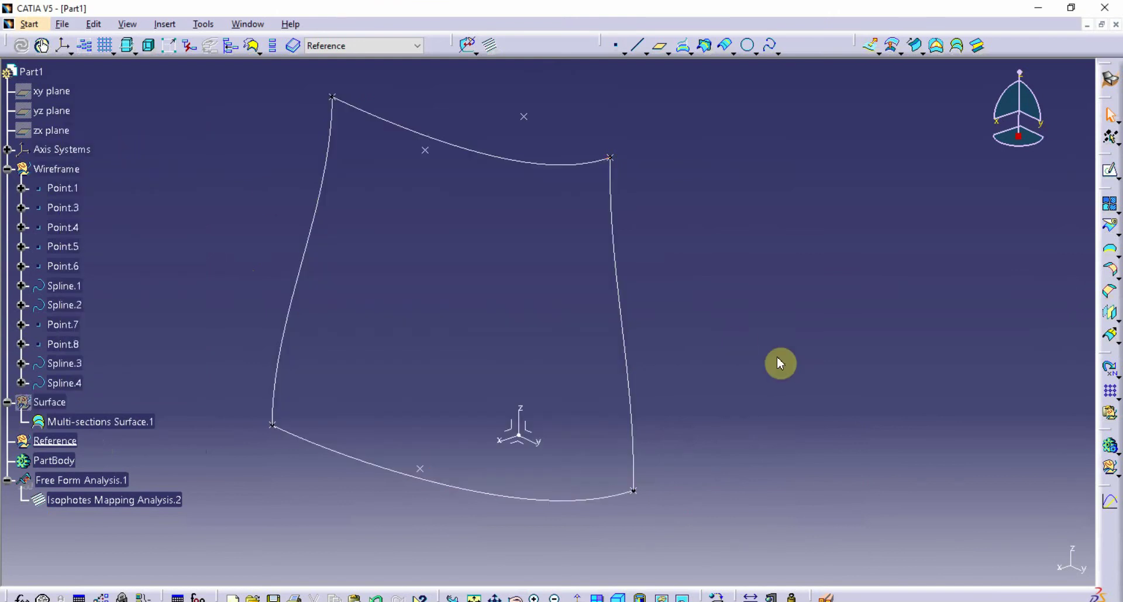
mouse_move(777, 358)
middle_mouse_down()
mouse_move(737, 349)
mouse_move(581, 368)
mouse_move(609, 338)
mouse_move(677, 337)
mouse_move(686, 348)
mouse_move(677, 354)
middle_mouse_up()
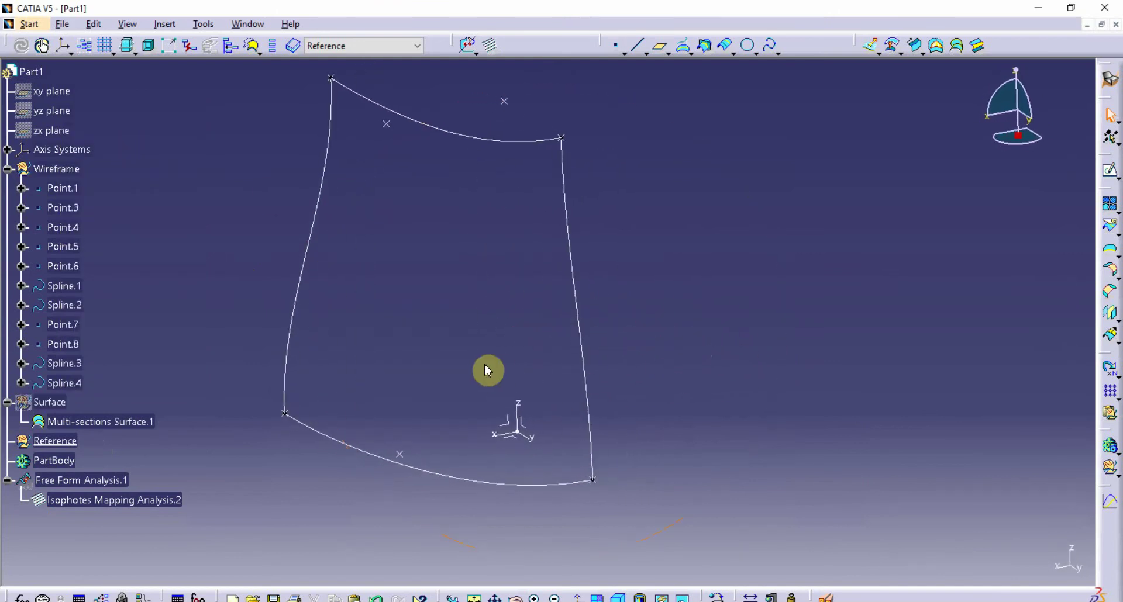
mouse_move(487, 369)
middle_mouse_down()
mouse_move(509, 373)
mouse_move(508, 364)
middle_mouse_up()
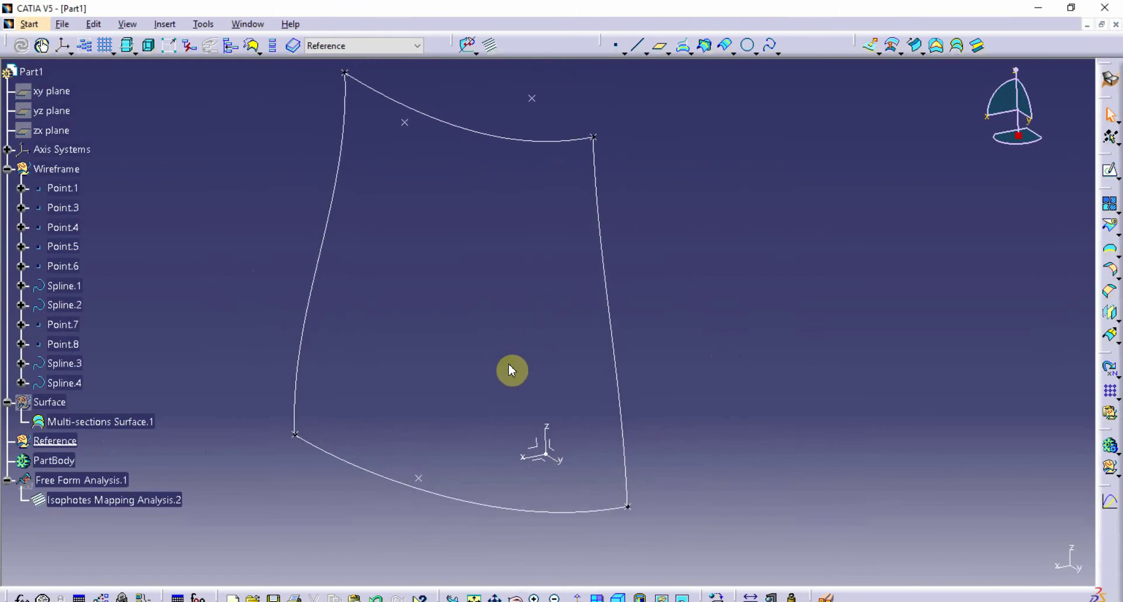
mouse_move(508, 365)
middle_mouse_down()
mouse_move(509, 375)
mouse_move(510, 354)
middle_mouse_up()
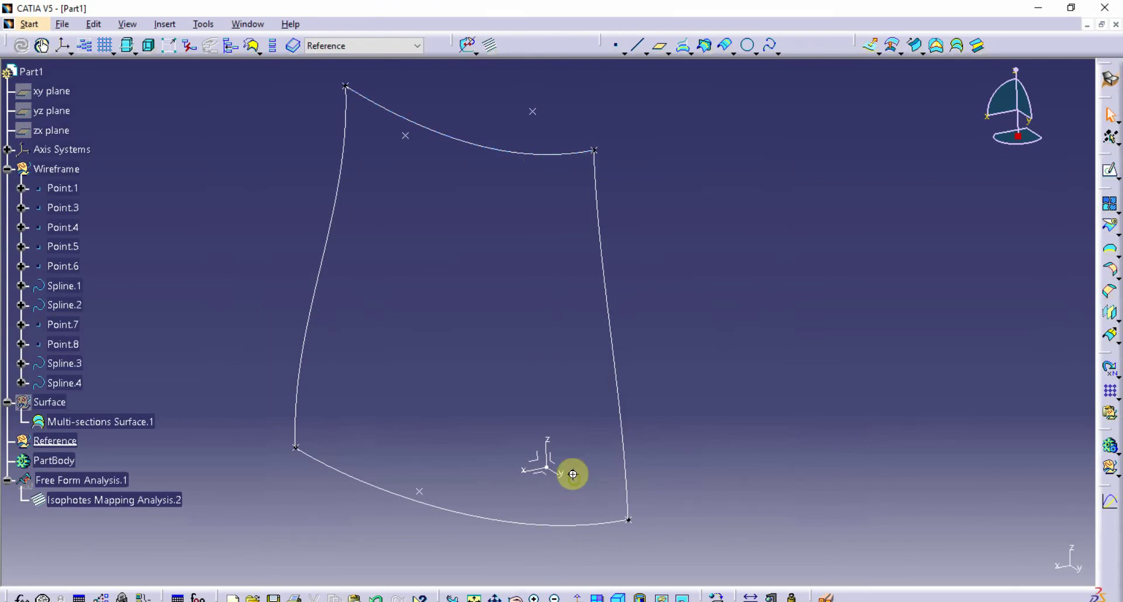
Open the bottom spline Spline.1's definition for editing
middle_click_drag(571, 471, 565, 357)
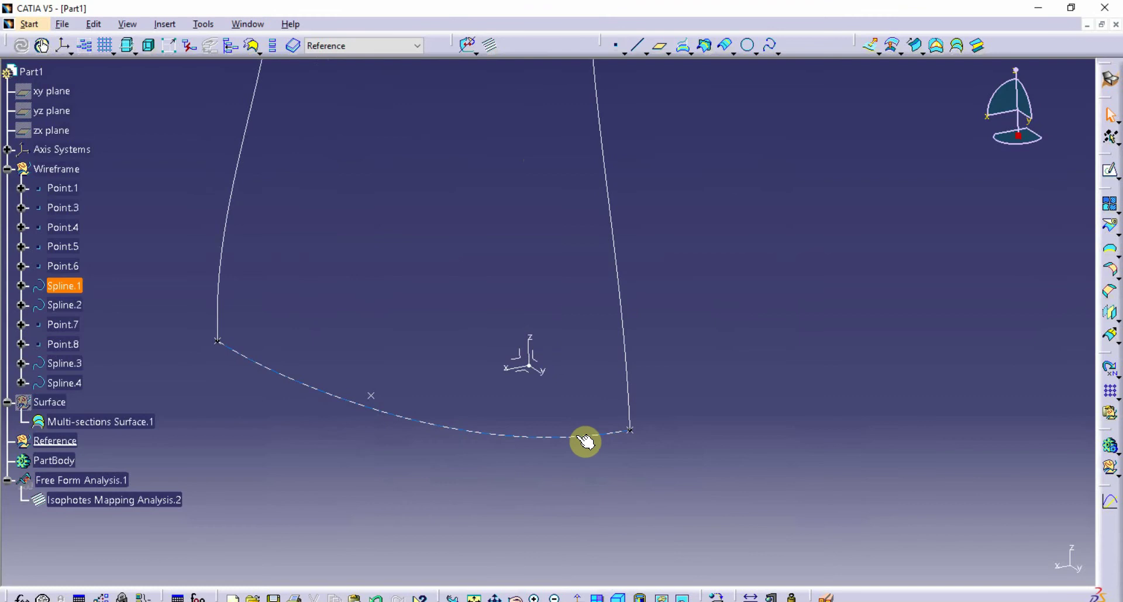
double_click(579, 438)
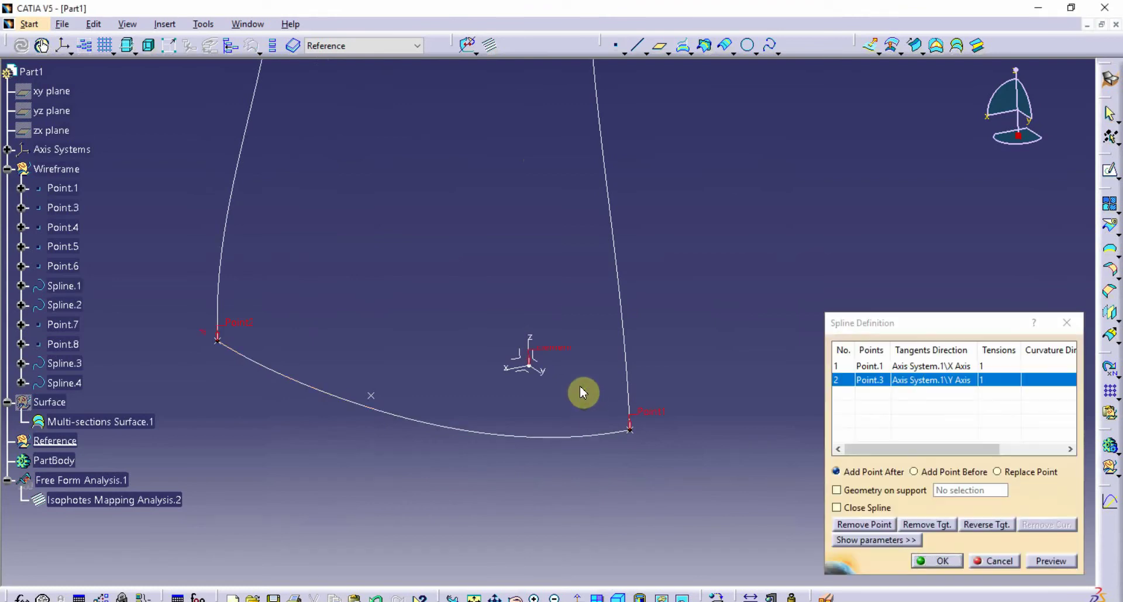
middle_click_drag(581, 395, 571, 394)
left_click_drag(939, 328, 860, 168)
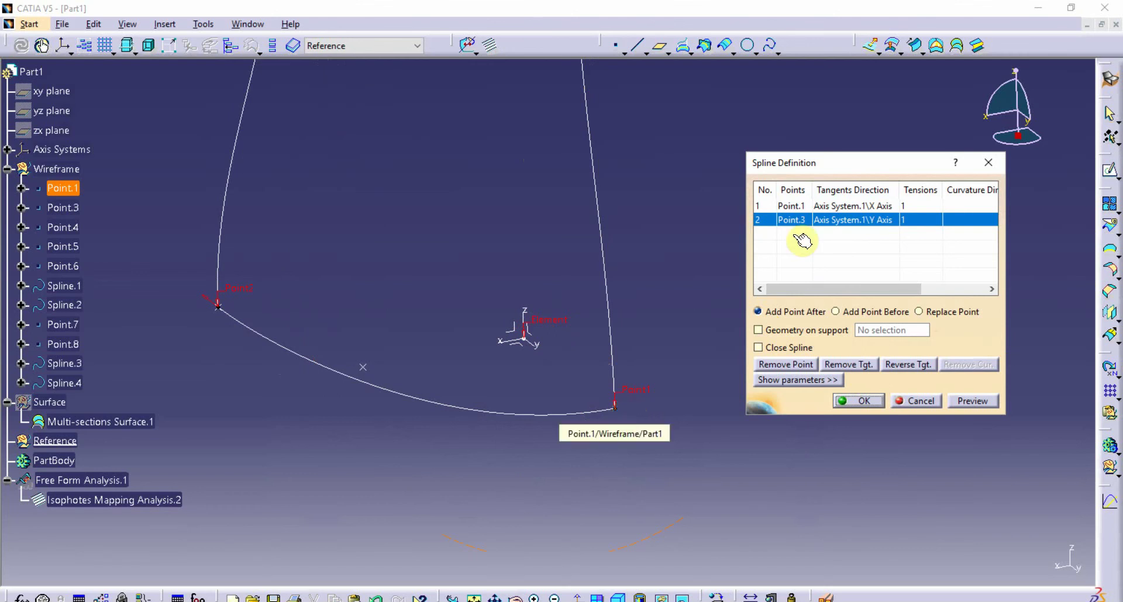
Reassign Point.1's tangent to the X axis of Axis System.1
left_click(805, 206)
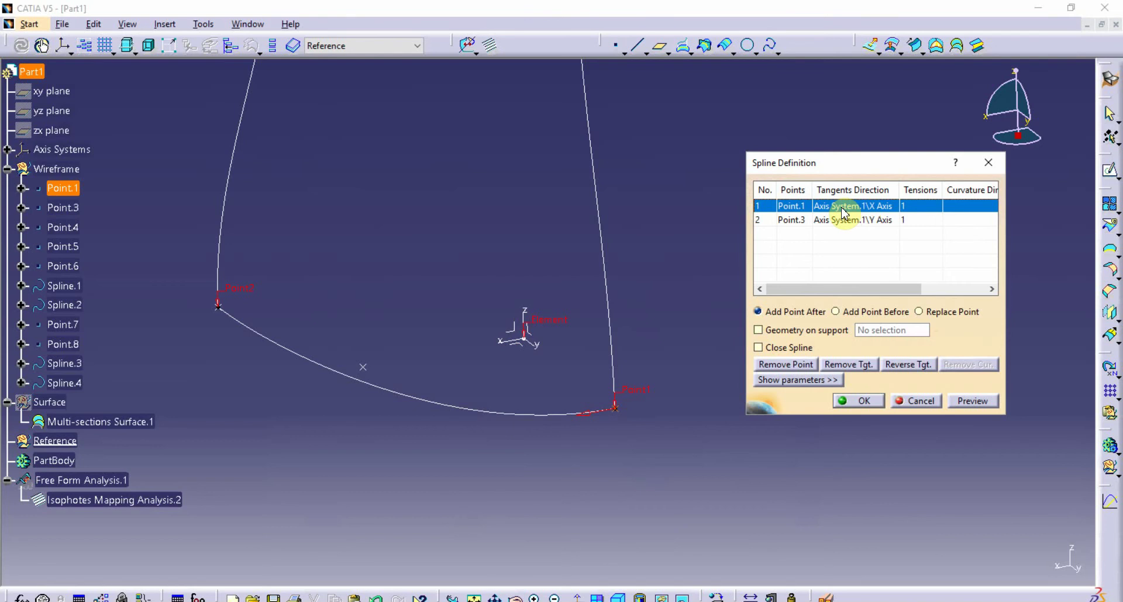
left_click(860, 365)
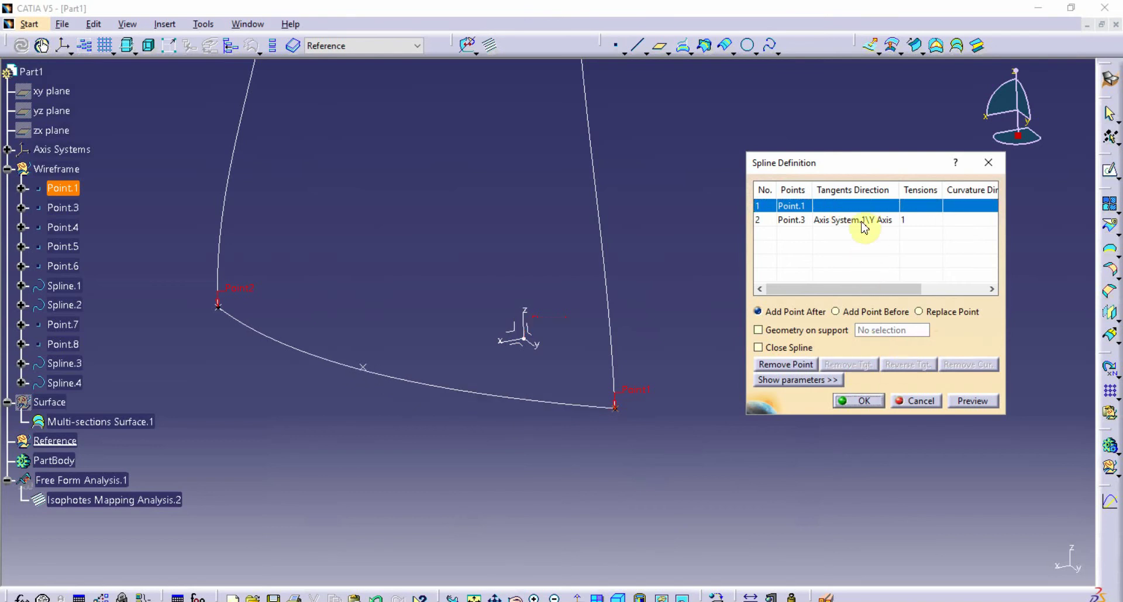
left_click(828, 205)
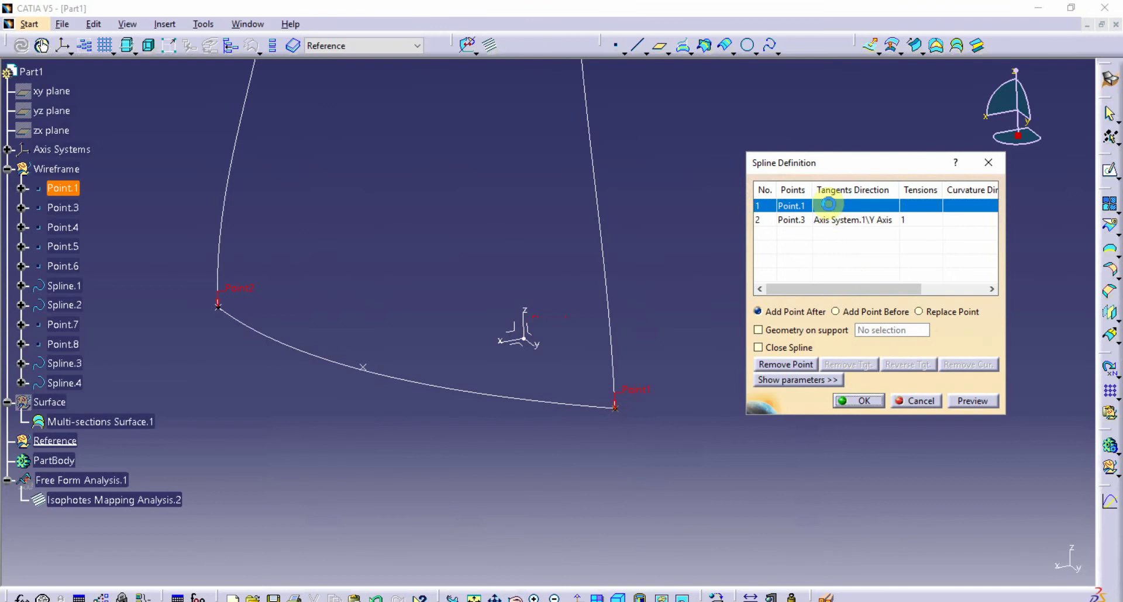
middle_click_drag(656, 335, 503, 349)
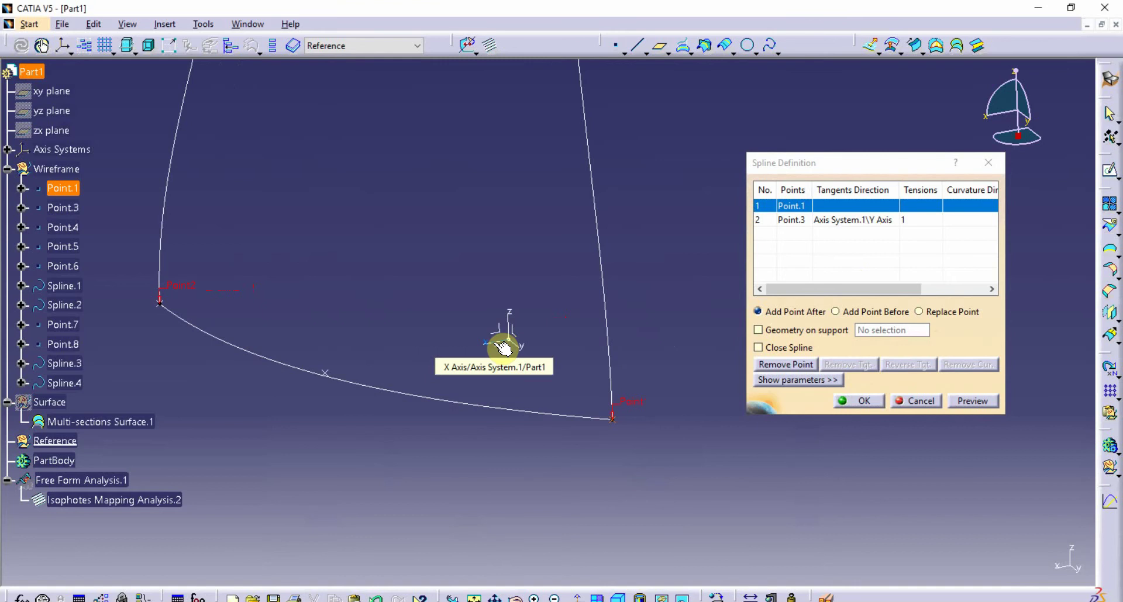
left_click(503, 349)
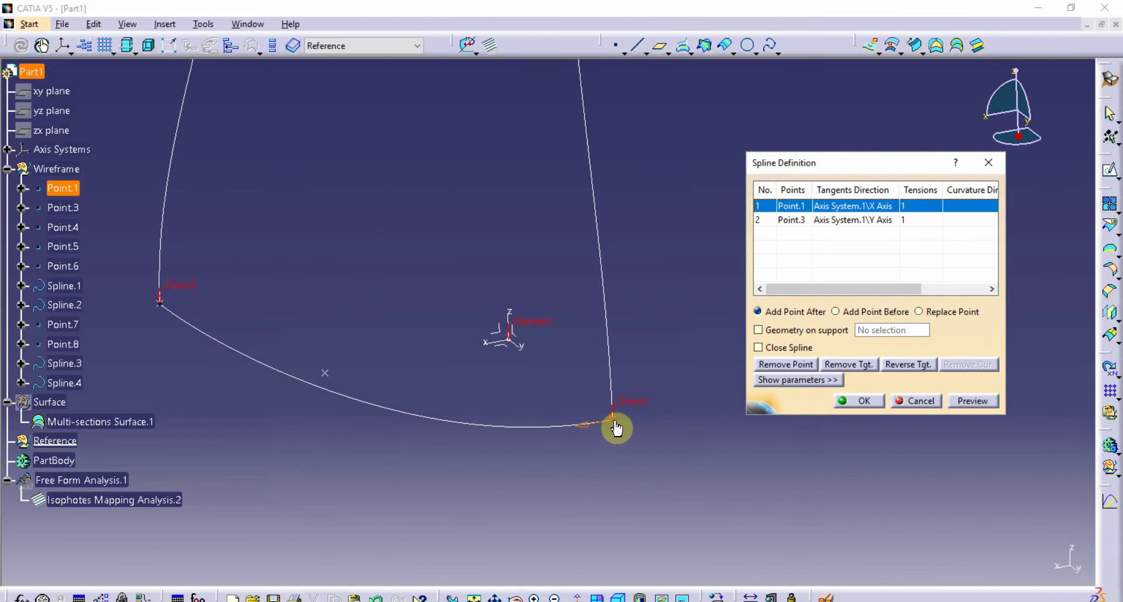
left_click(500, 350)
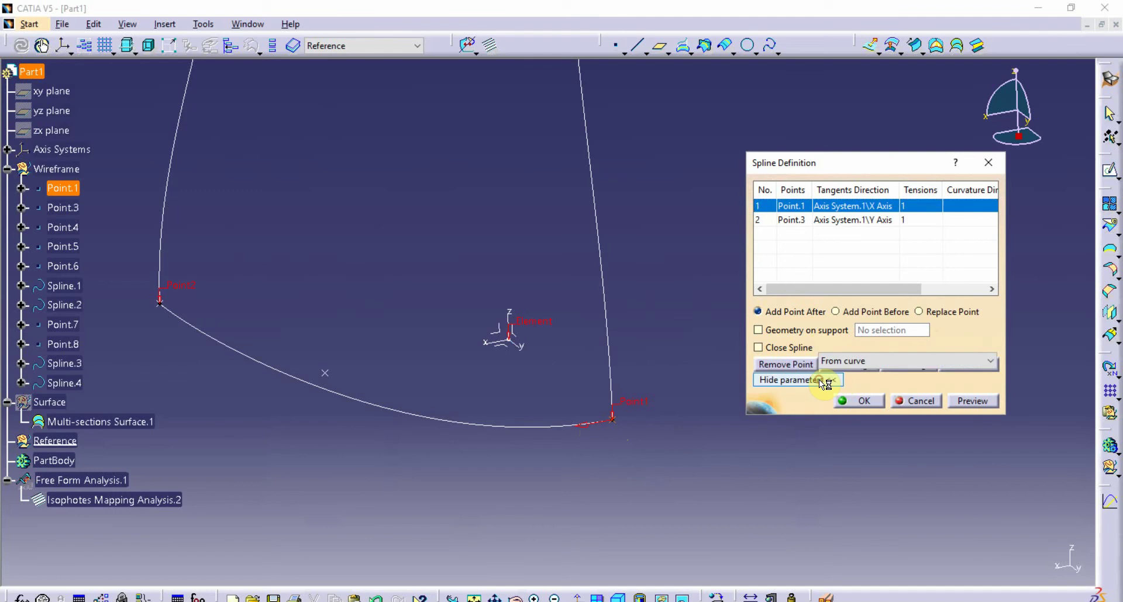
Keep Tangency continuity, remove Point.1's tangent, and confirm Spline.1
left_click(819, 380)
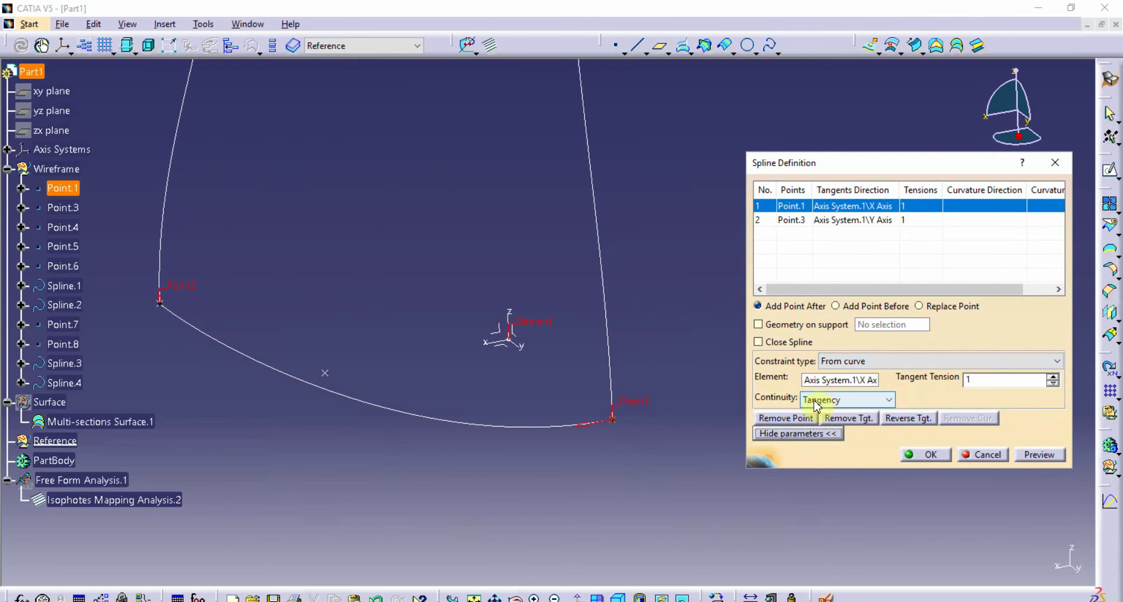
left_click(888, 400)
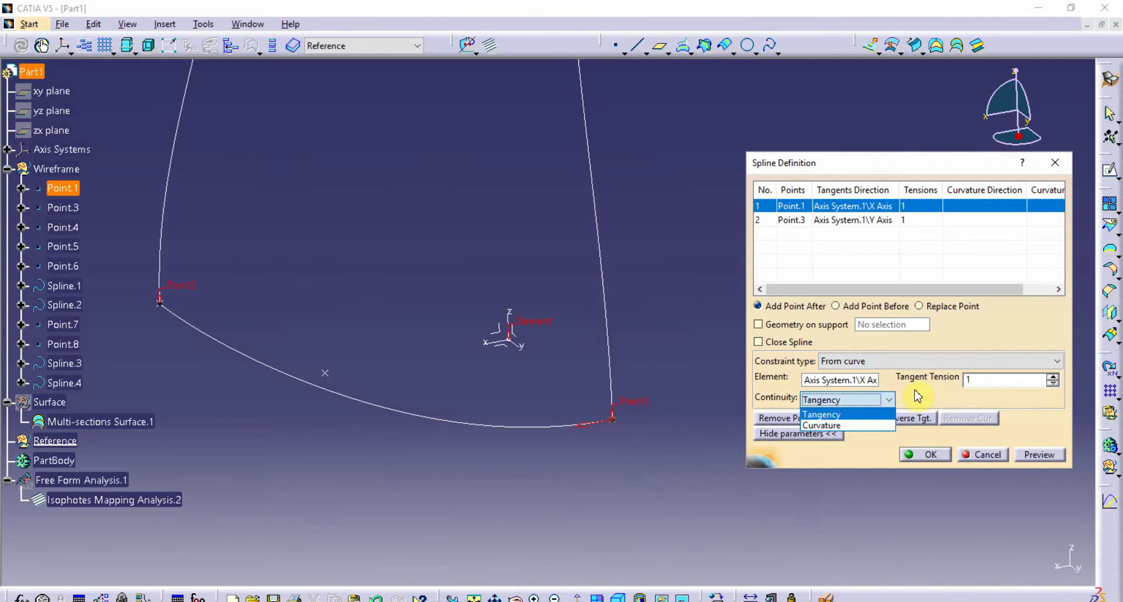
left_click(916, 391)
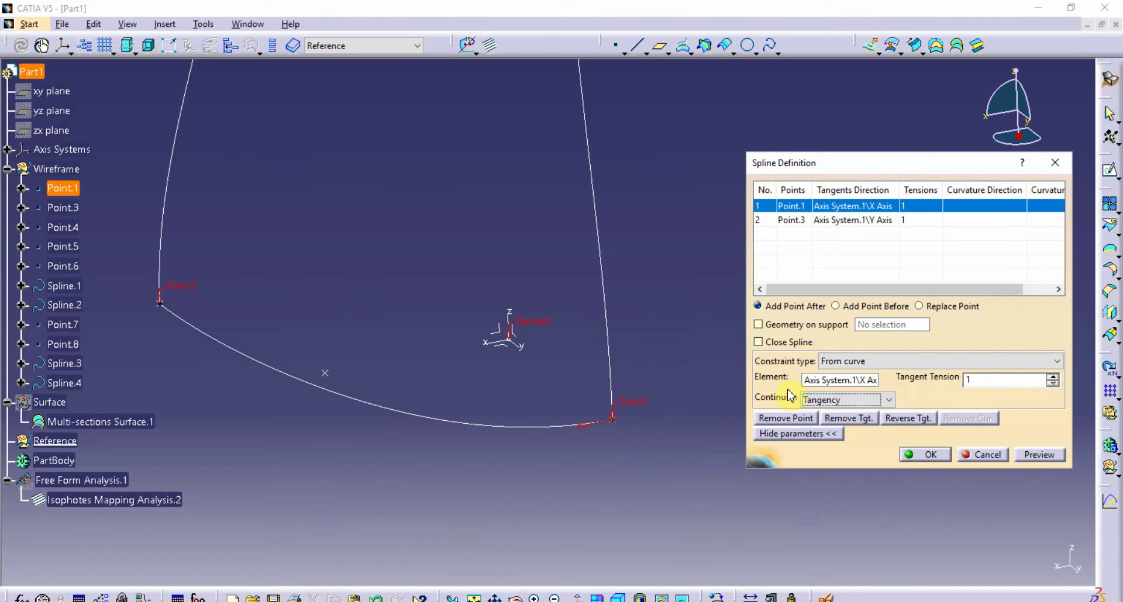
left_click(855, 207)
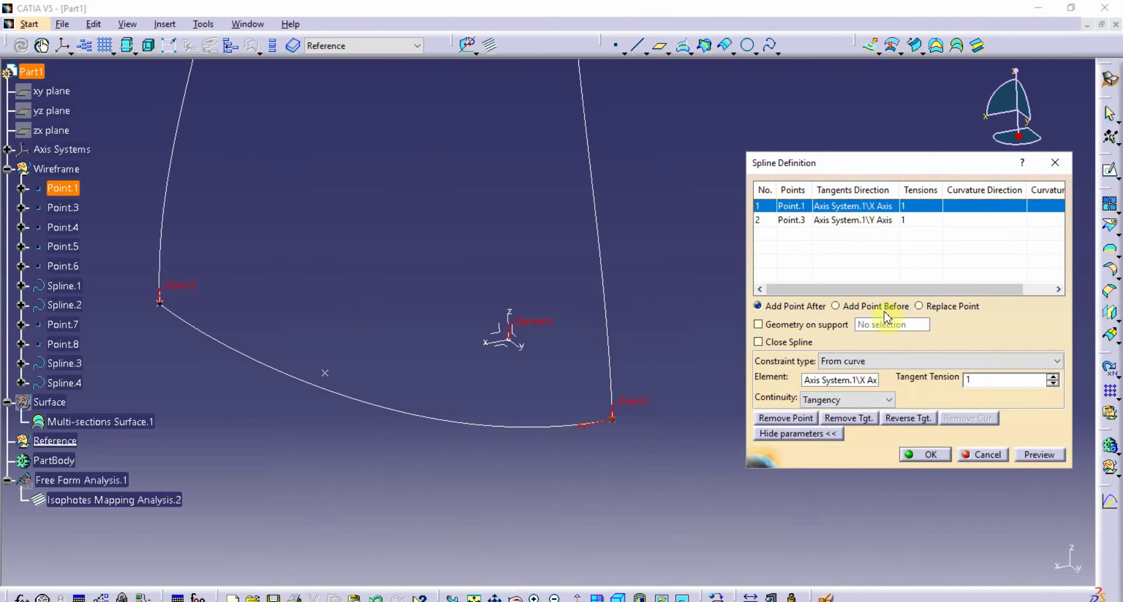
left_click(865, 418)
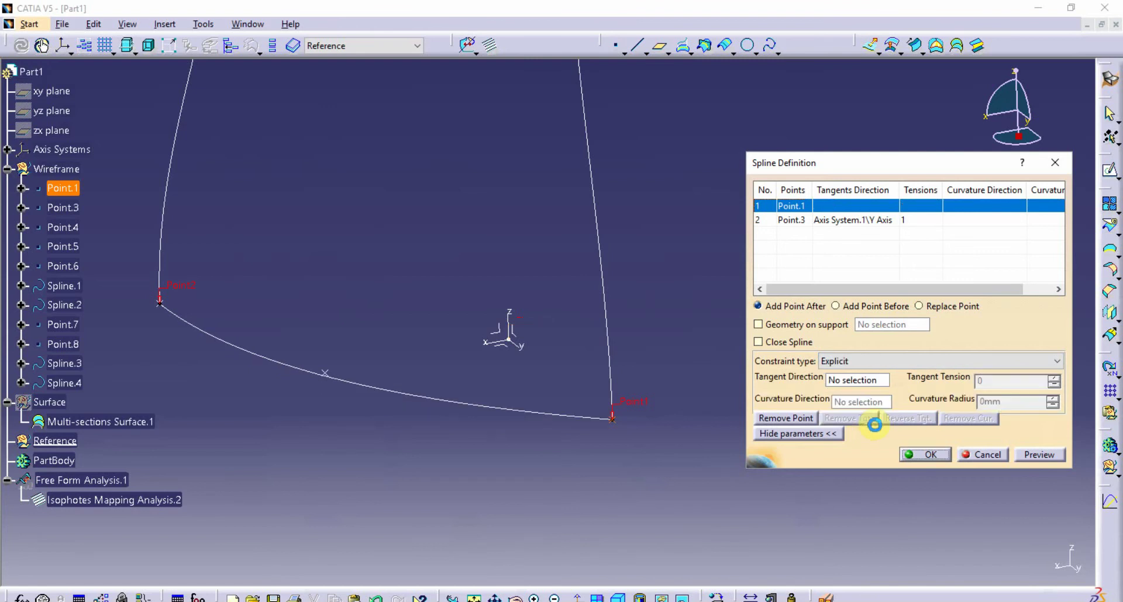
left_click(926, 456)
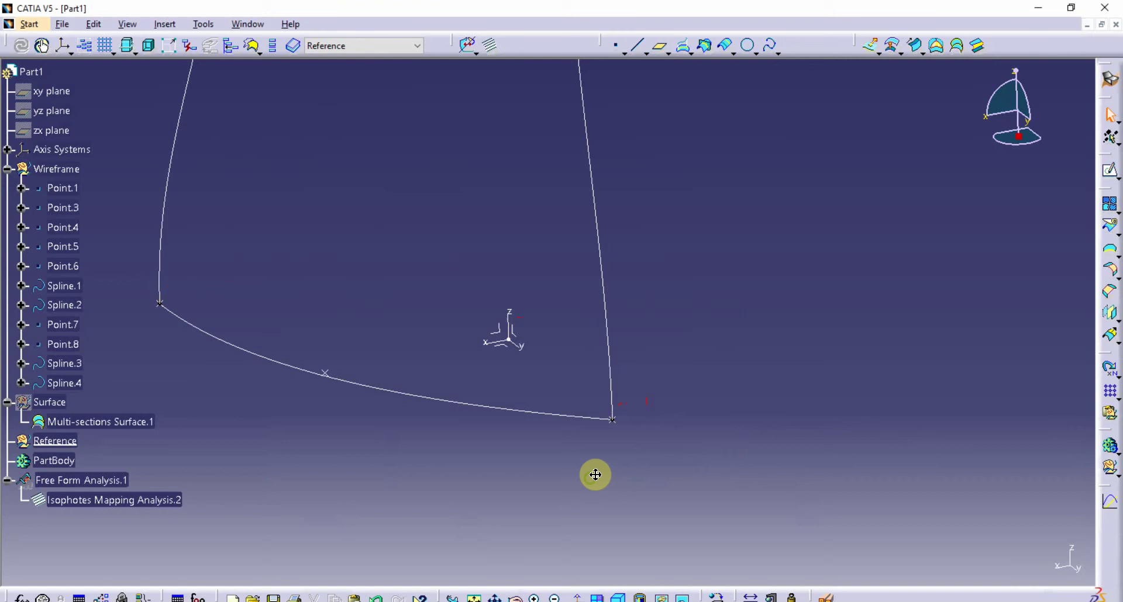
mouse_move(594, 475)
middle_mouse_down()
mouse_move(605, 469)
mouse_move(536, 459)
mouse_move(571, 431)
mouse_move(572, 478)
middle_mouse_up()
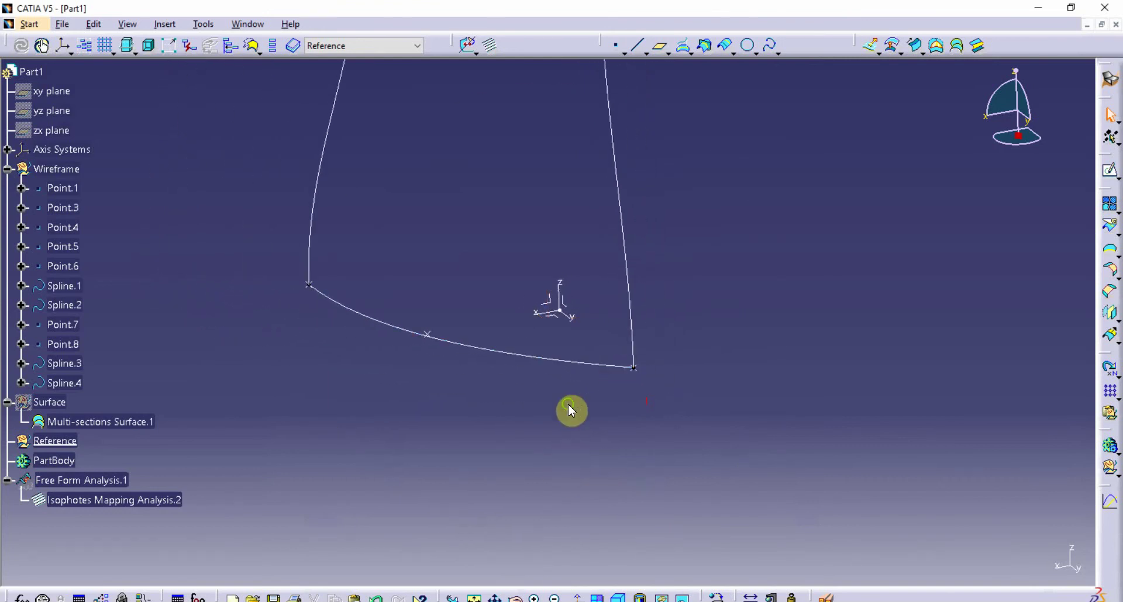
middle_click_drag(571, 409, 547, 404)
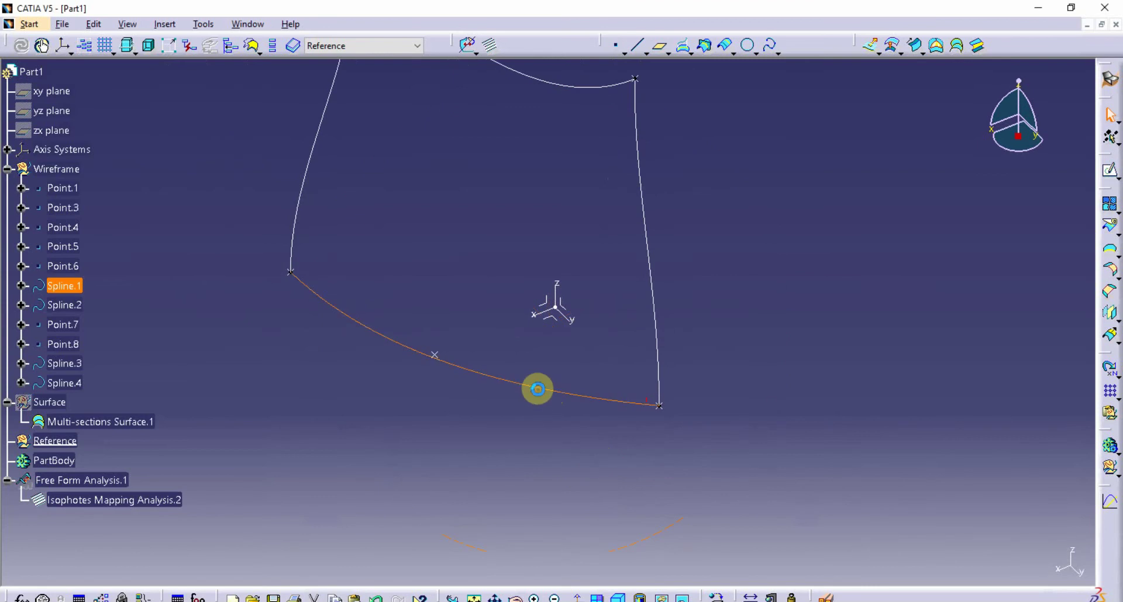
double_click(537, 389)
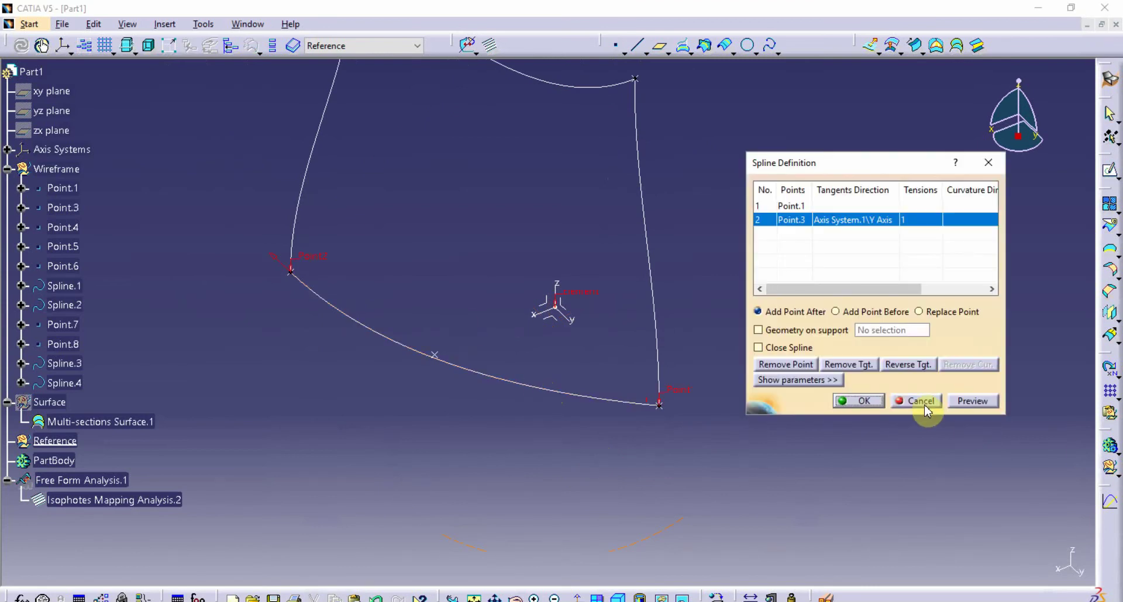
left_click(927, 410)
left_click(550, 405)
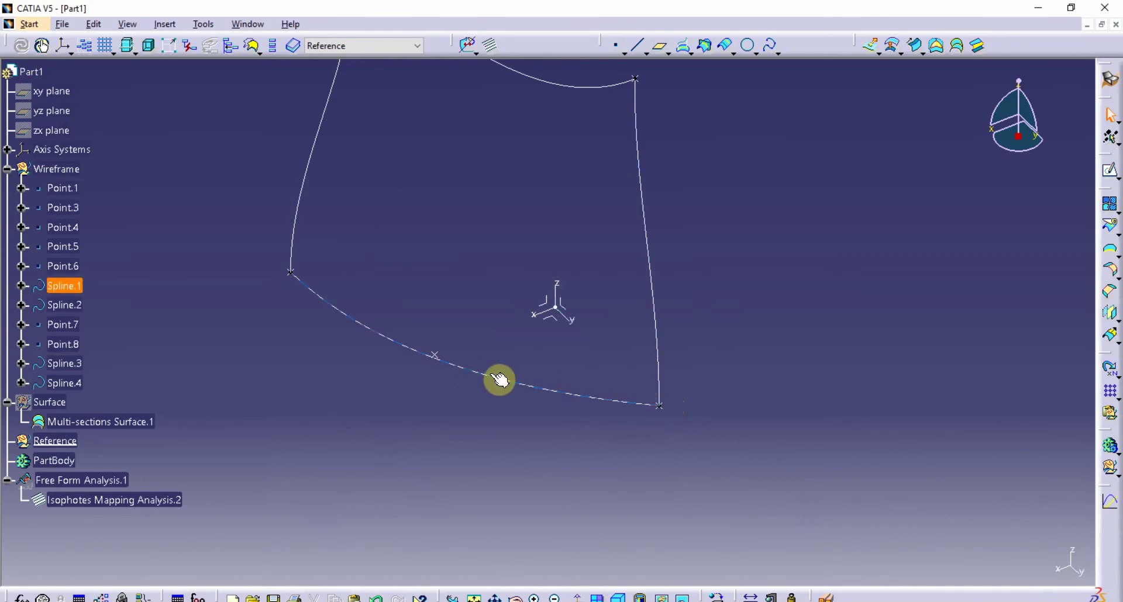
middle_click_drag(500, 380, 526, 364)
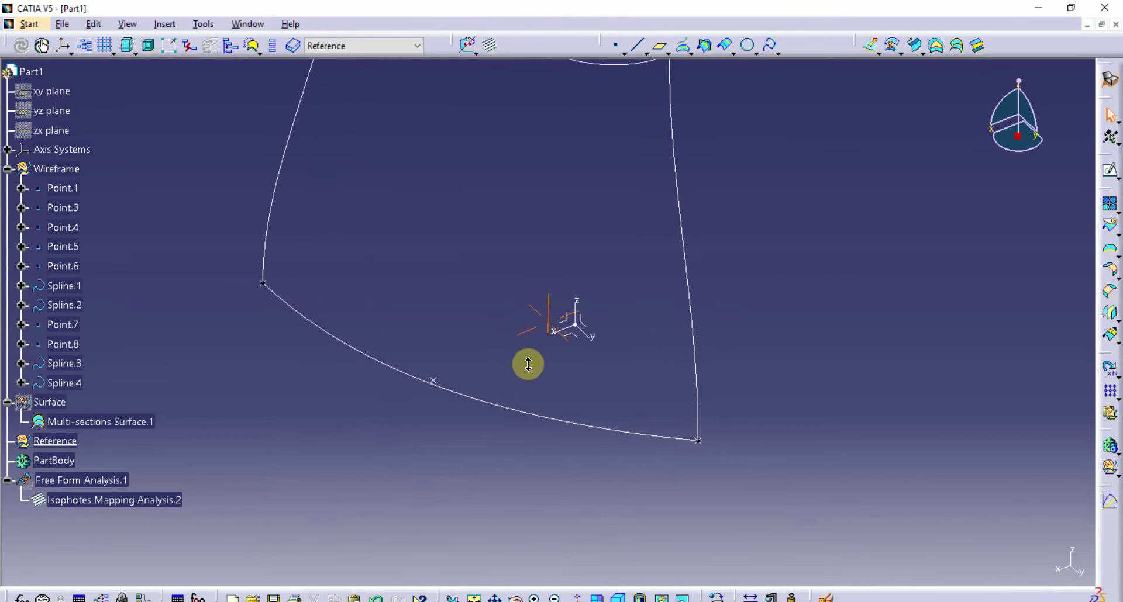
Edit Spline.1 and raise Point.3's tangent tension to 1.3
left_click(511, 404)
double_click(270, 289)
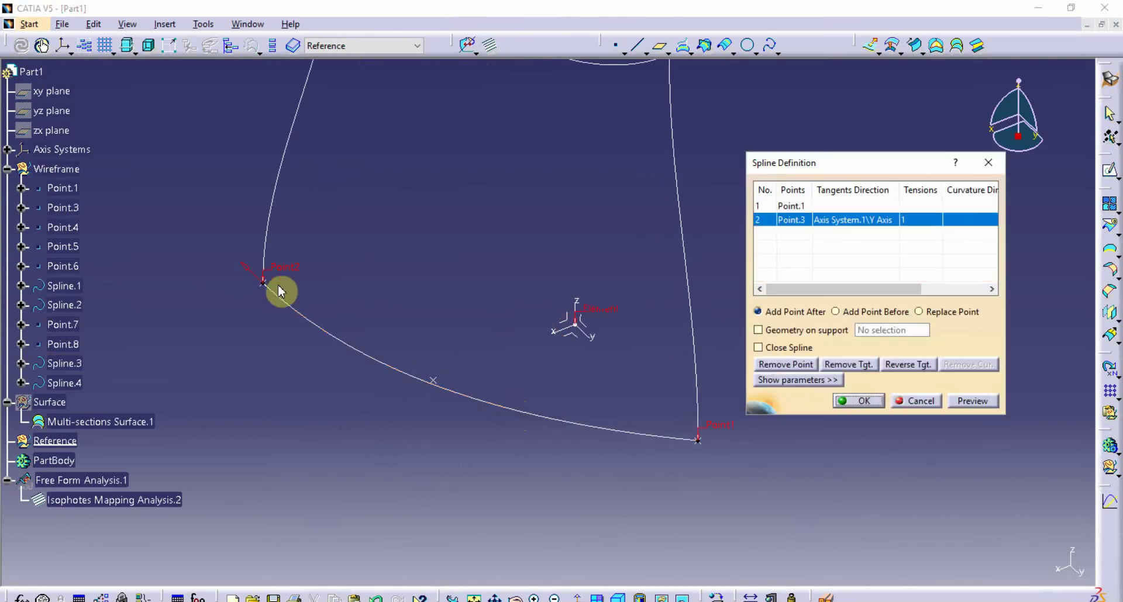
left_click(830, 380)
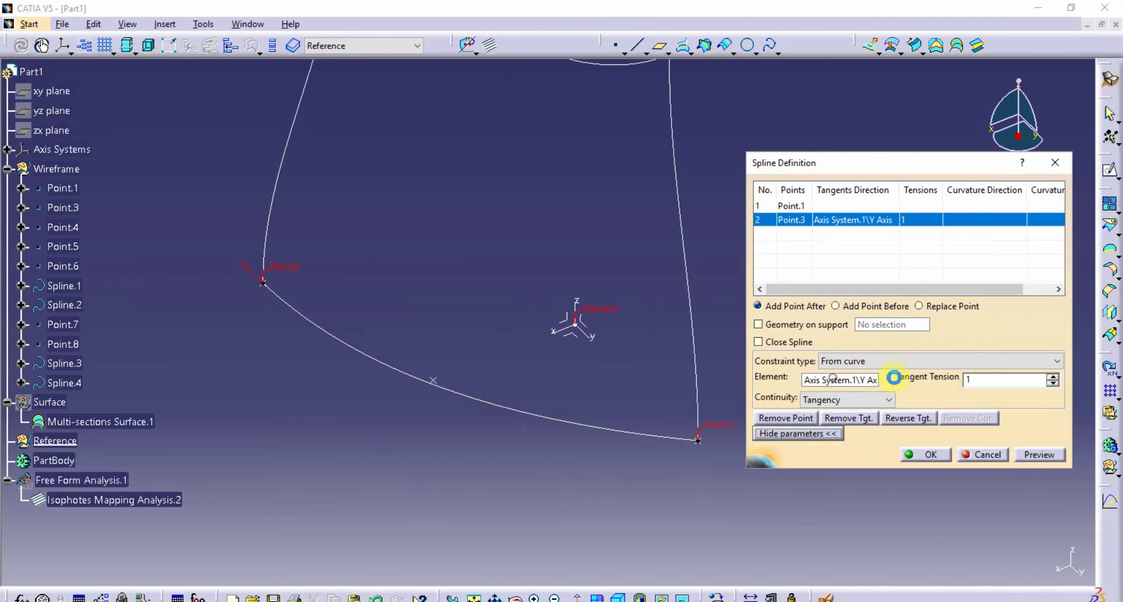
left_click(1054, 377)
left_click(1054, 377)
left_click(1053, 377)
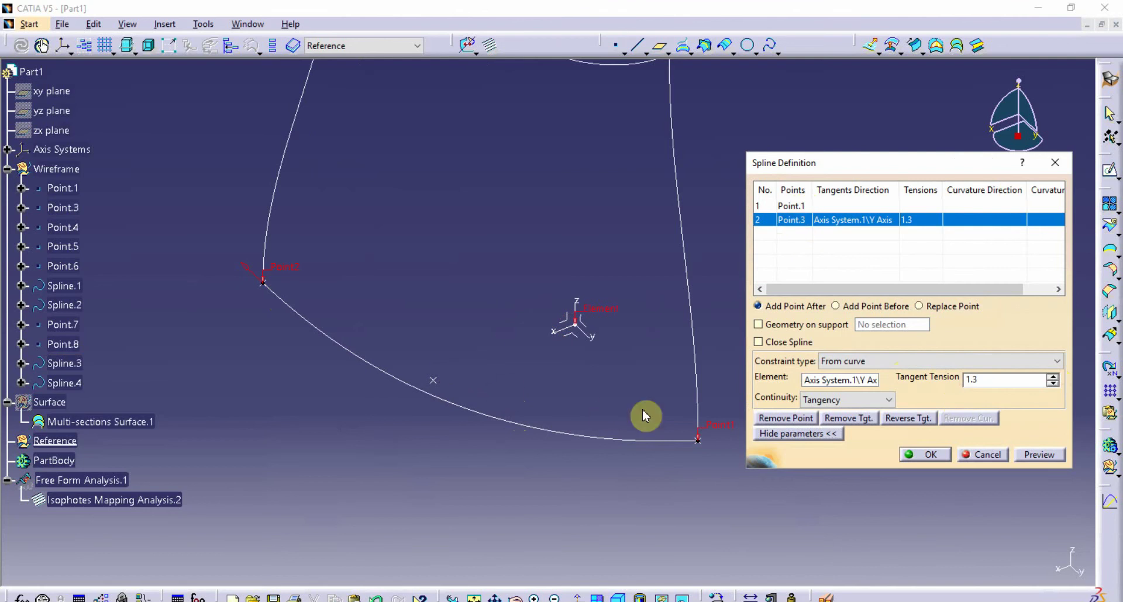
Insert Point.7 after Point.1, remove it again, and confirm Spline.1
left_click(800, 206)
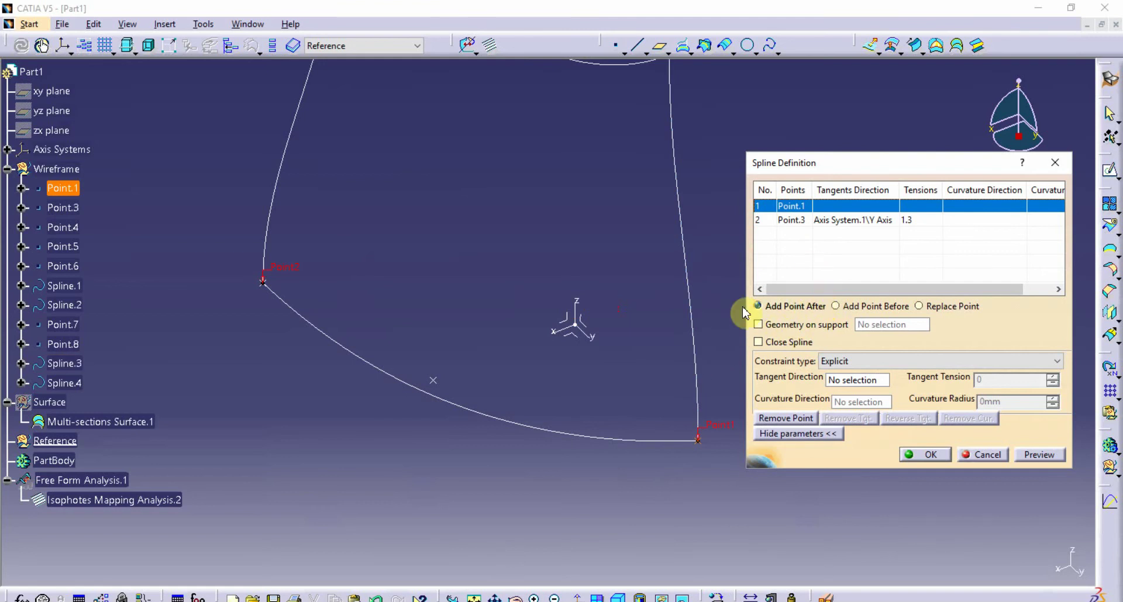
left_click(450, 378)
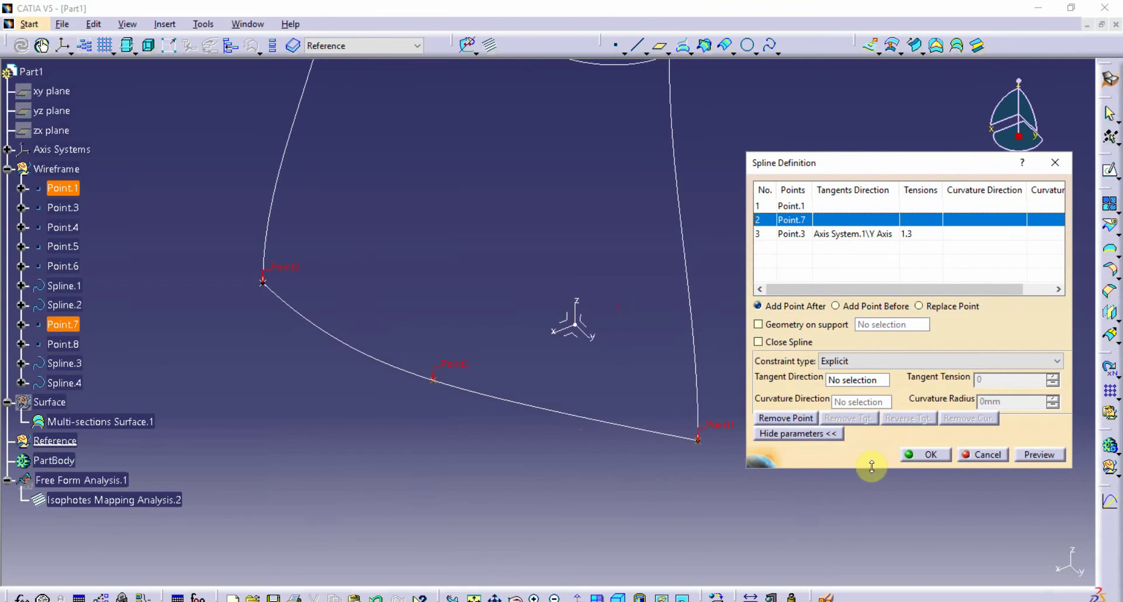
left_click(785, 418)
left_click(927, 455)
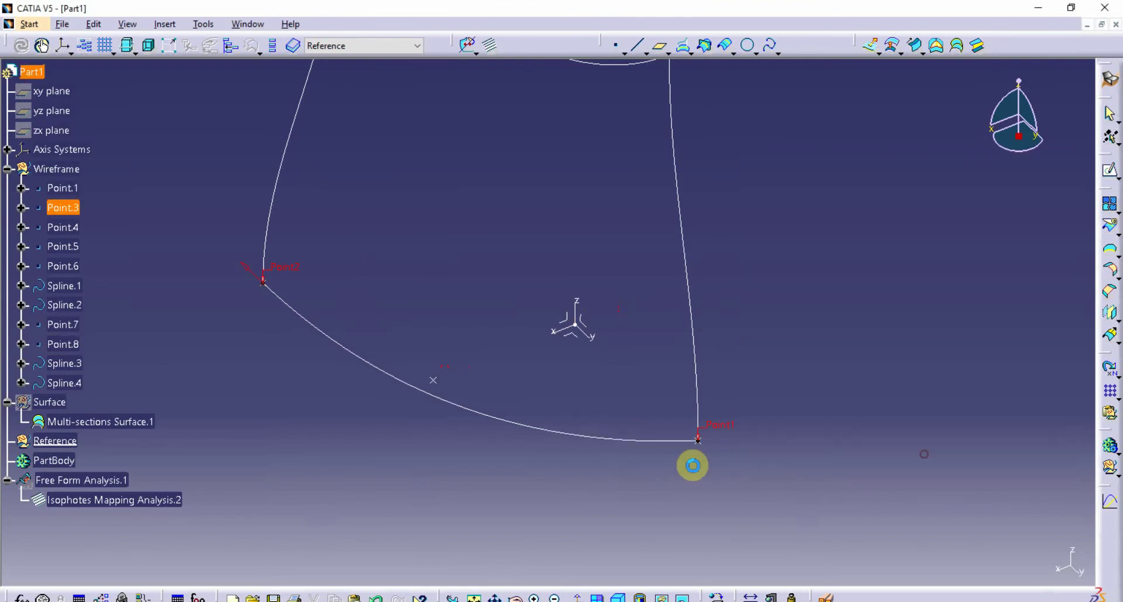
mouse_move(692, 466)
middle_mouse_down()
mouse_move(518, 456)
mouse_move(614, 456)
mouse_move(466, 299)
mouse_move(462, 392)
mouse_move(479, 369)
mouse_move(485, 384)
mouse_move(494, 360)
middle_mouse_up()
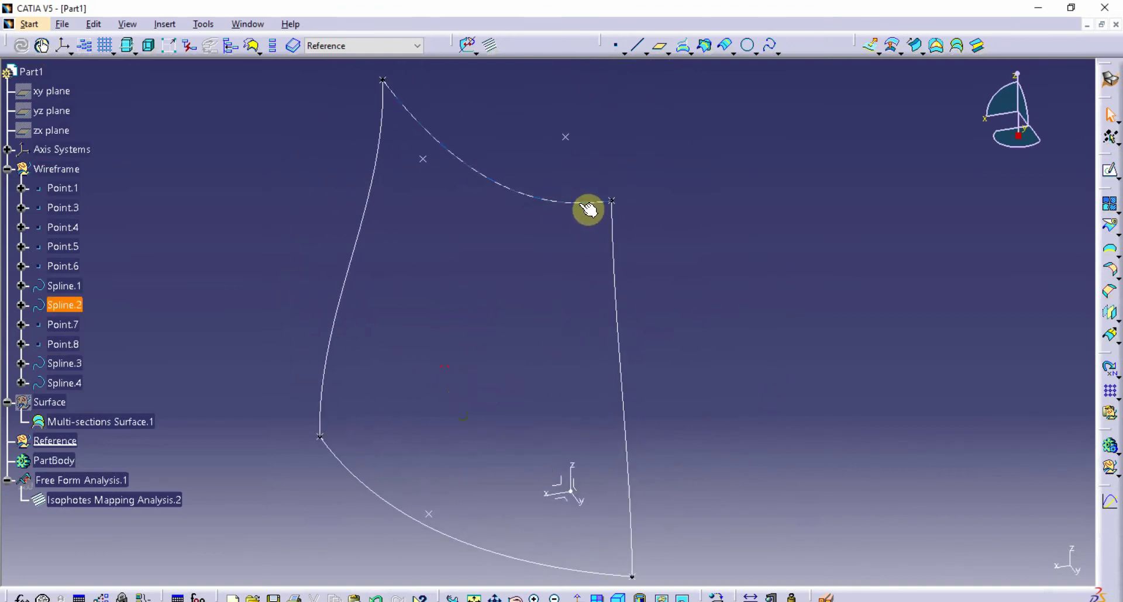
Remove Point.6's tangent from Spline.2, keeping Point.5's X-axis tangent, and confirm
double_click(586, 207)
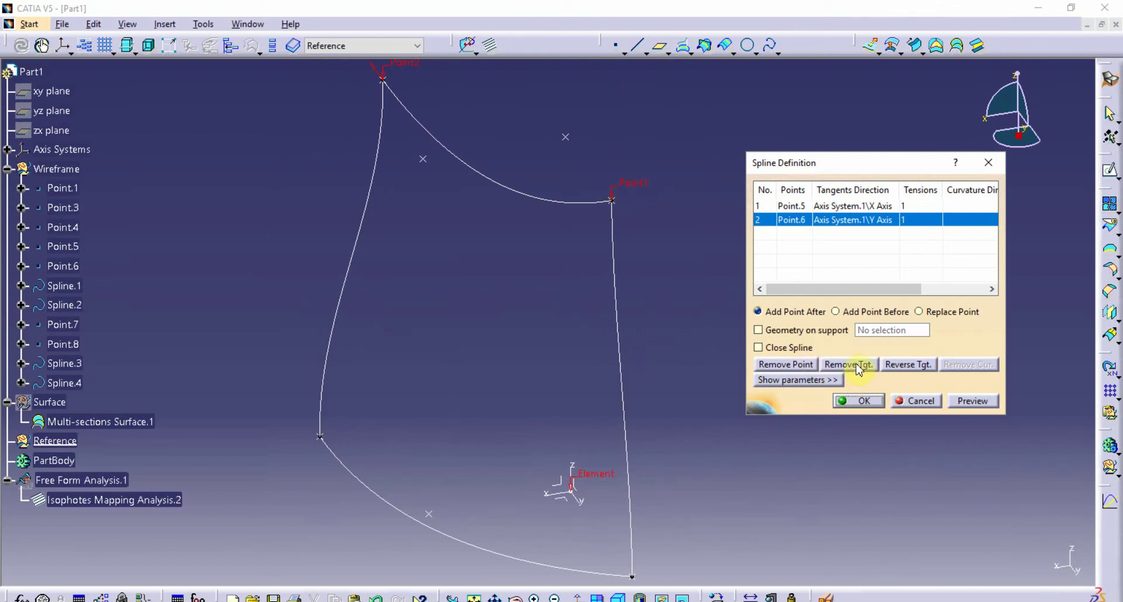
left_click(831, 381)
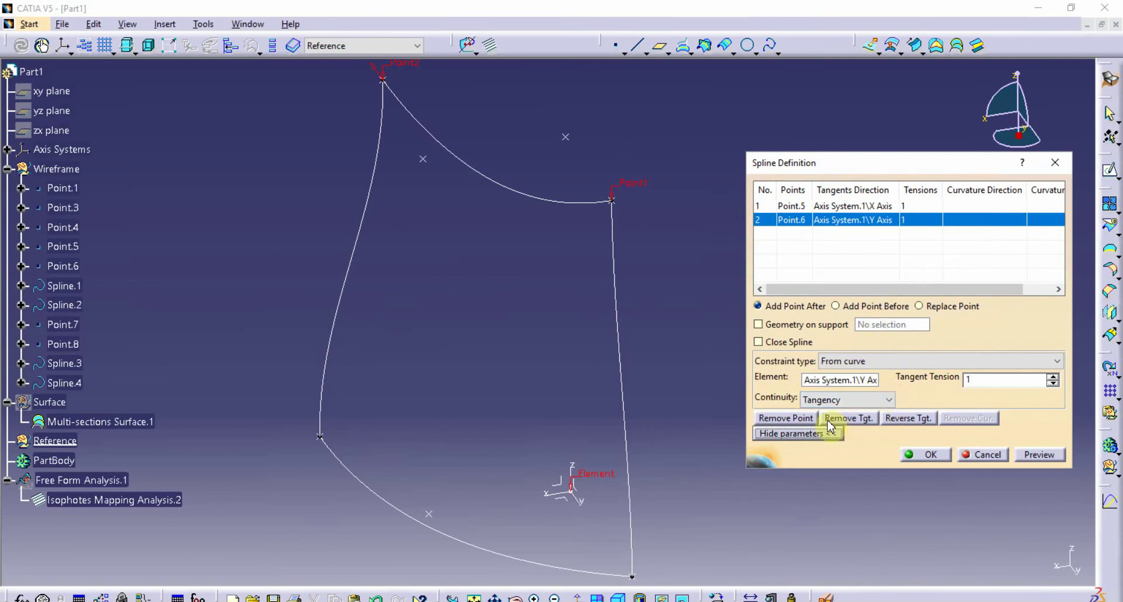
left_click(859, 421)
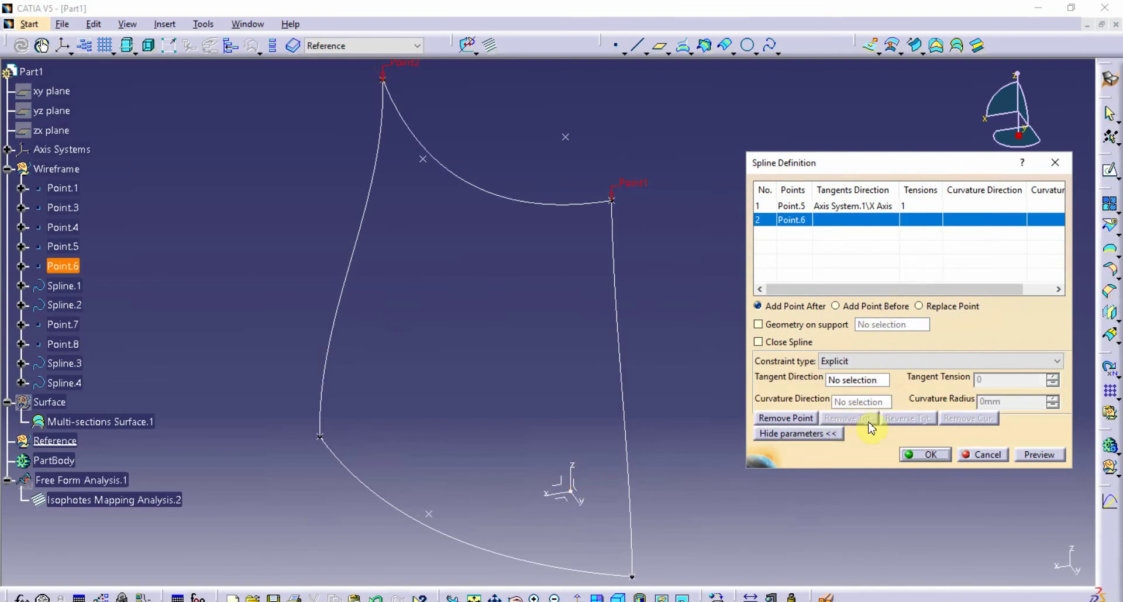
left_click(930, 455)
mouse_move(639, 422)
middle_mouse_down()
mouse_move(534, 356)
mouse_move(538, 384)
mouse_move(524, 400)
mouse_move(276, 380)
middle_mouse_up()
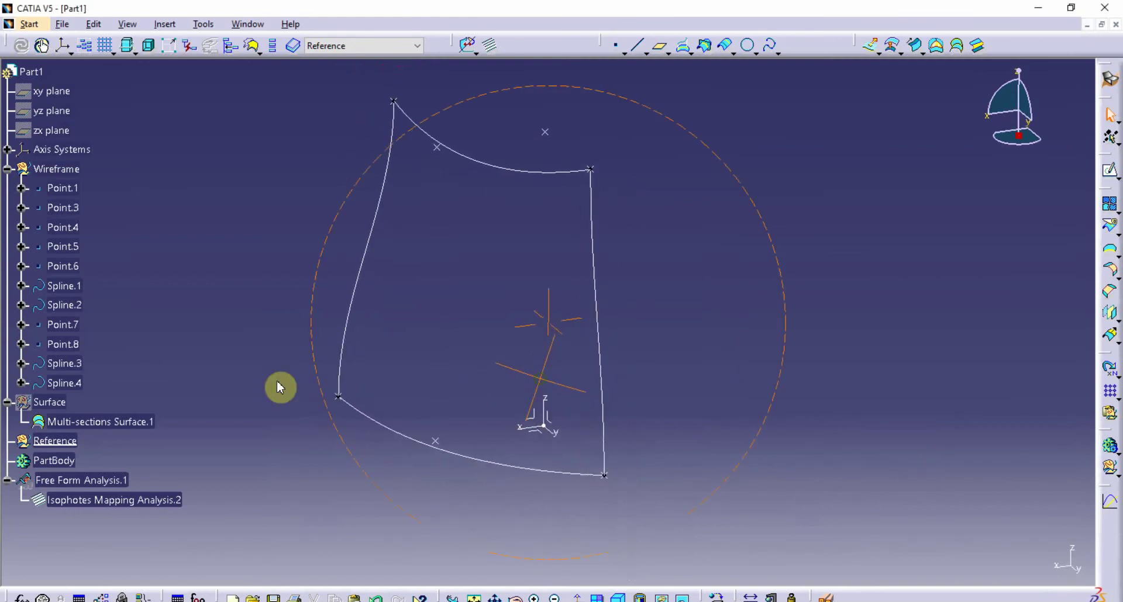
Show the Surface set again and define it as the in-work object
right_click(50, 405)
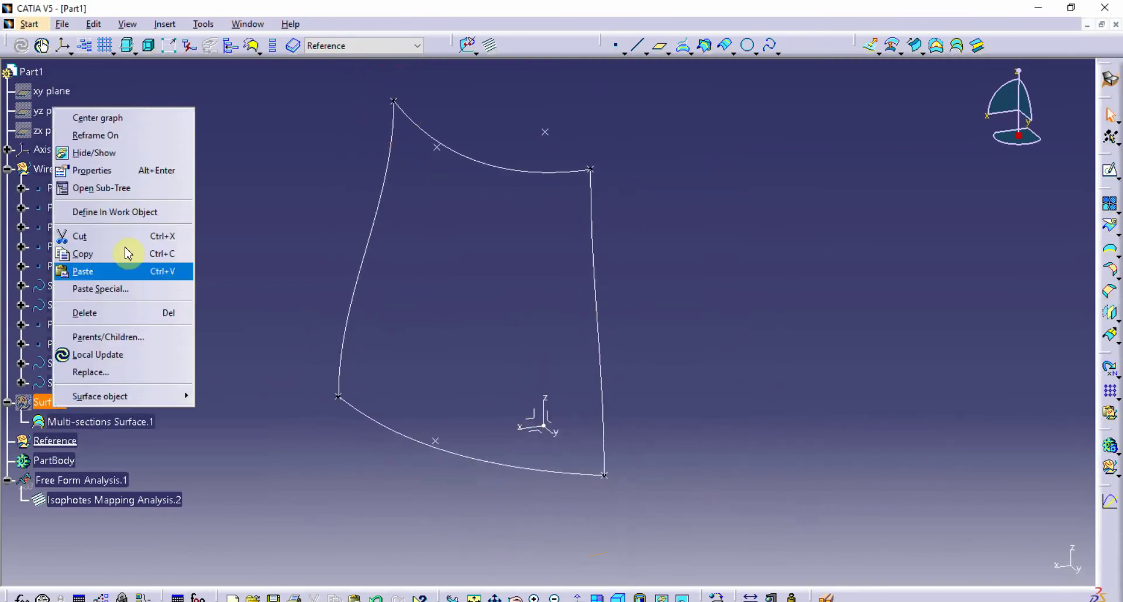
left_click(123, 154)
middle_click_drag(725, 415, 701, 410)
right_click(56, 404)
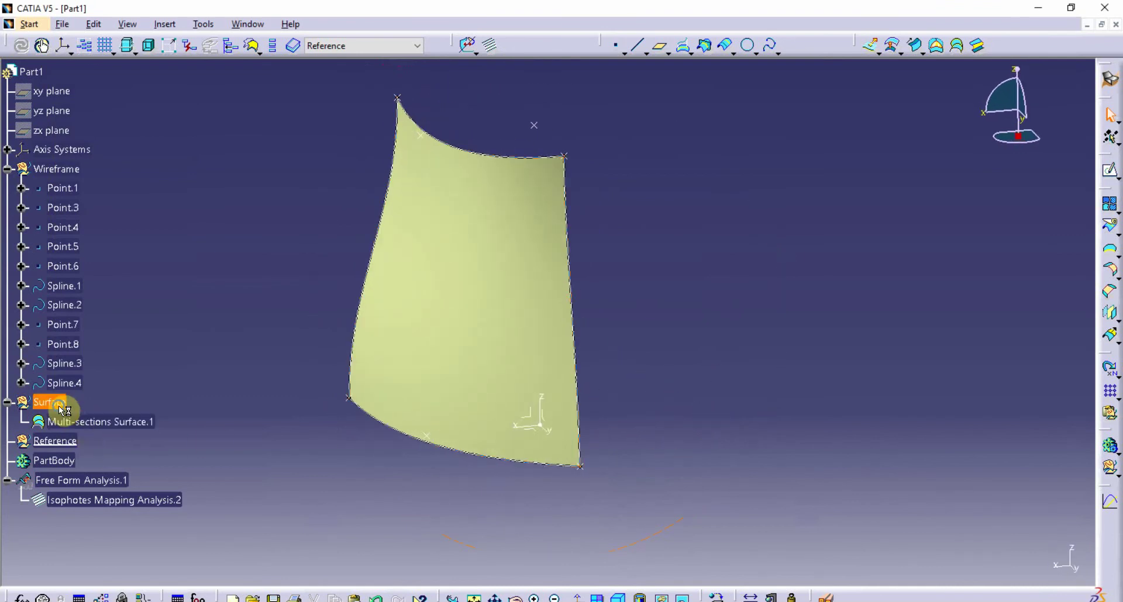
left_click(157, 211)
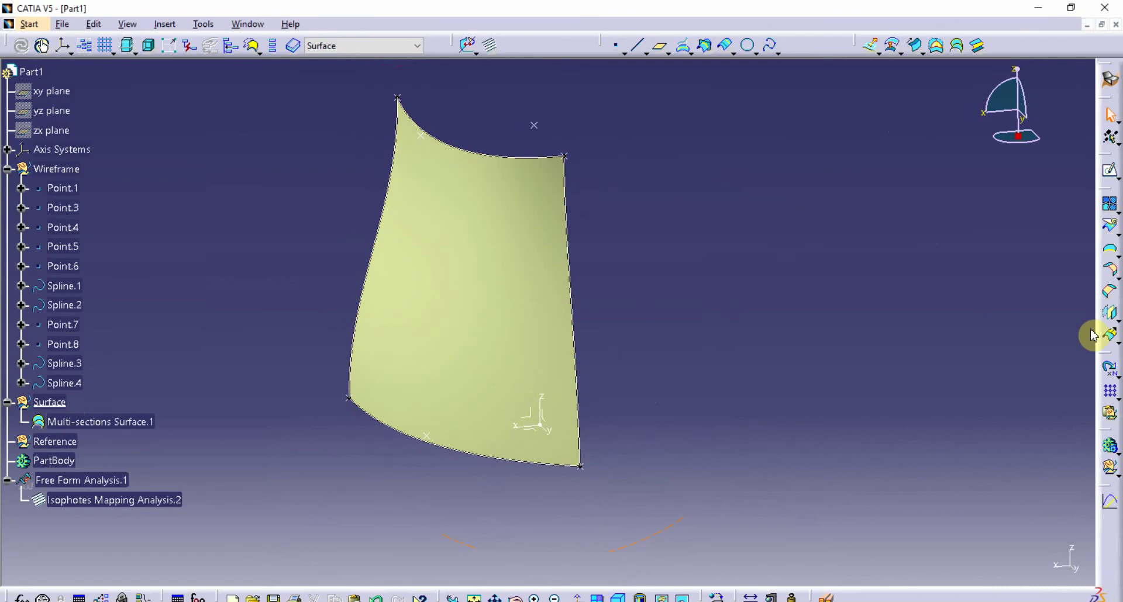
Mirror Multi-sections Surface.1 across the YZ plane, creating Symmetry.3
left_click(1111, 318)
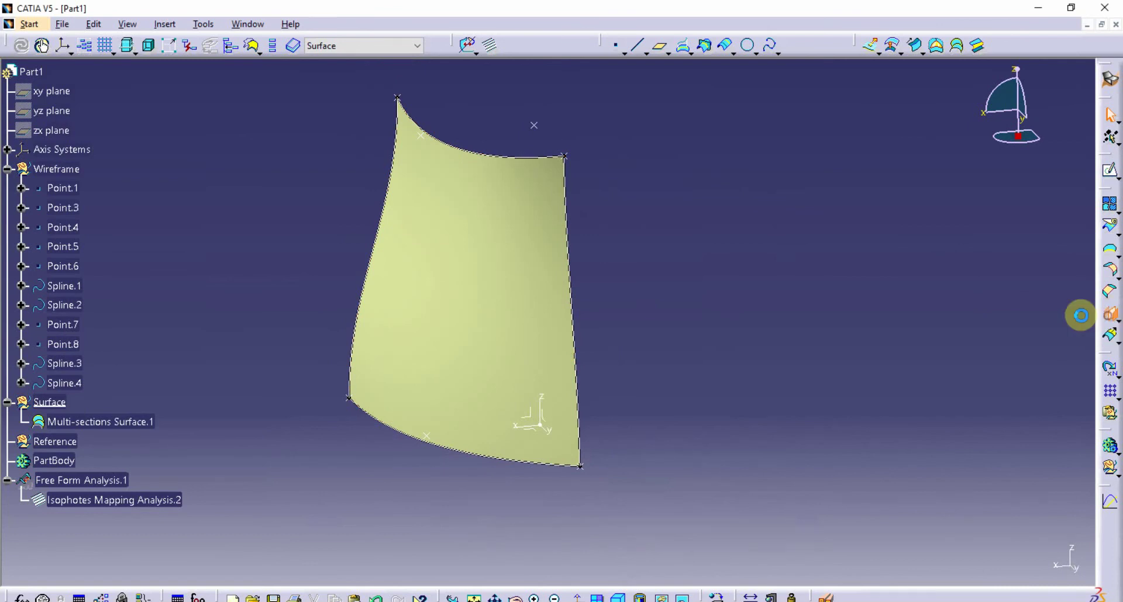
left_click(515, 301)
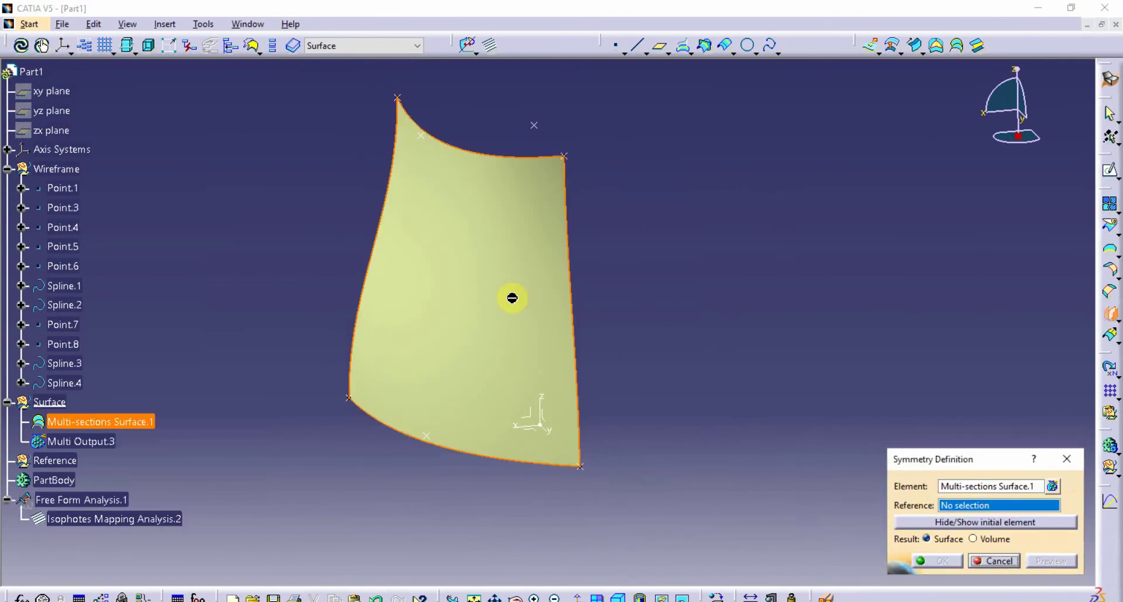
left_click(554, 427)
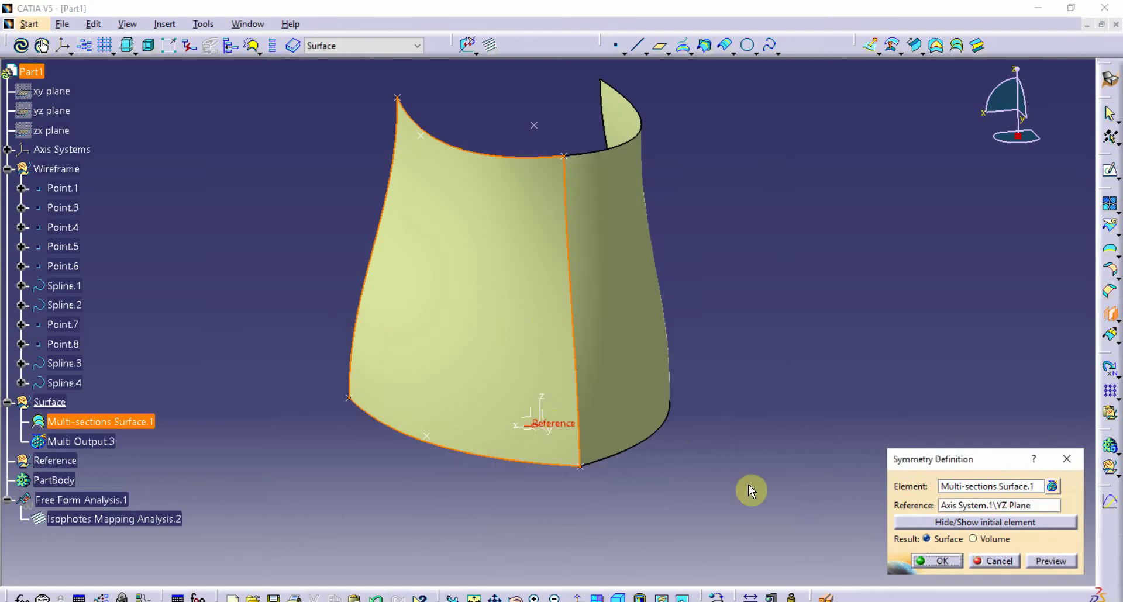
left_click(921, 560)
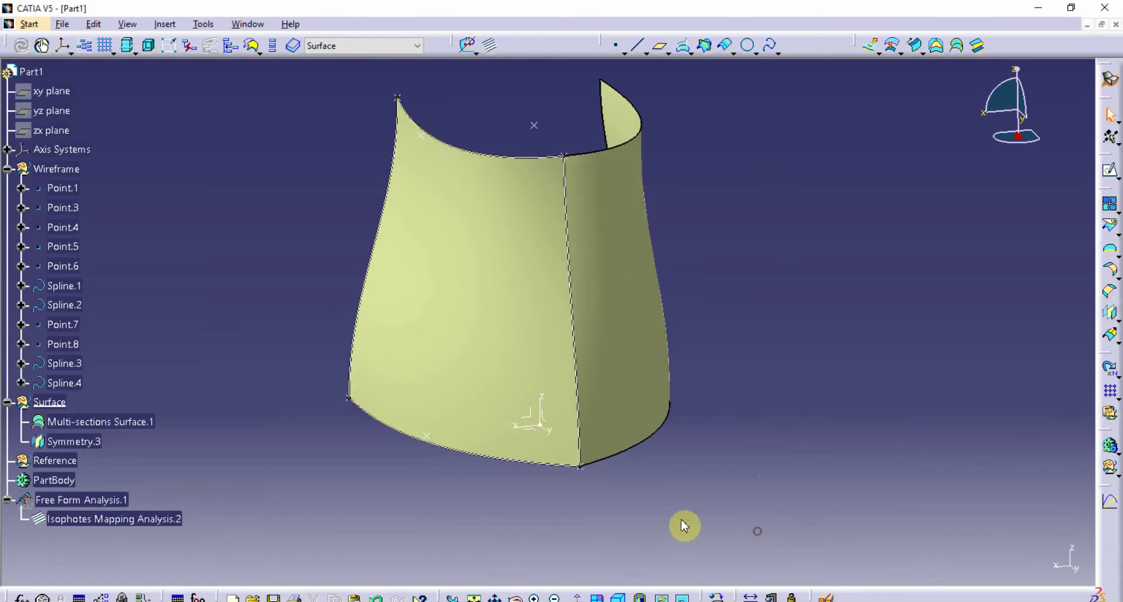
middle_click_drag(685, 526, 659, 512)
right_click(62, 170)
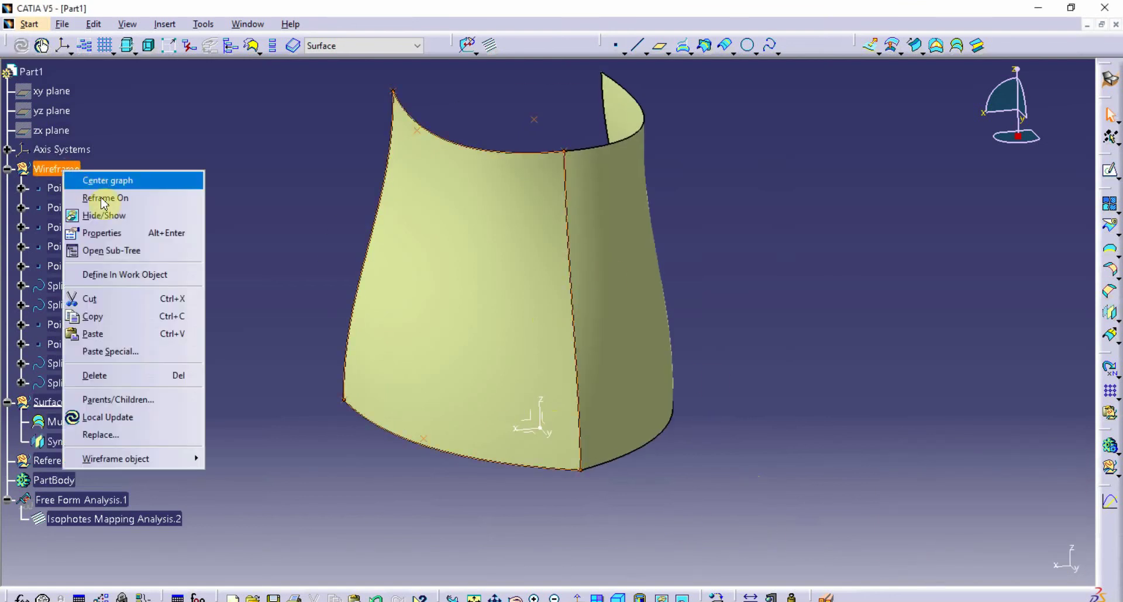
Hide the Wireframe set and orbit to inspect the seam between the halves
left_click(150, 216)
middle_click_drag(480, 478, 524, 512)
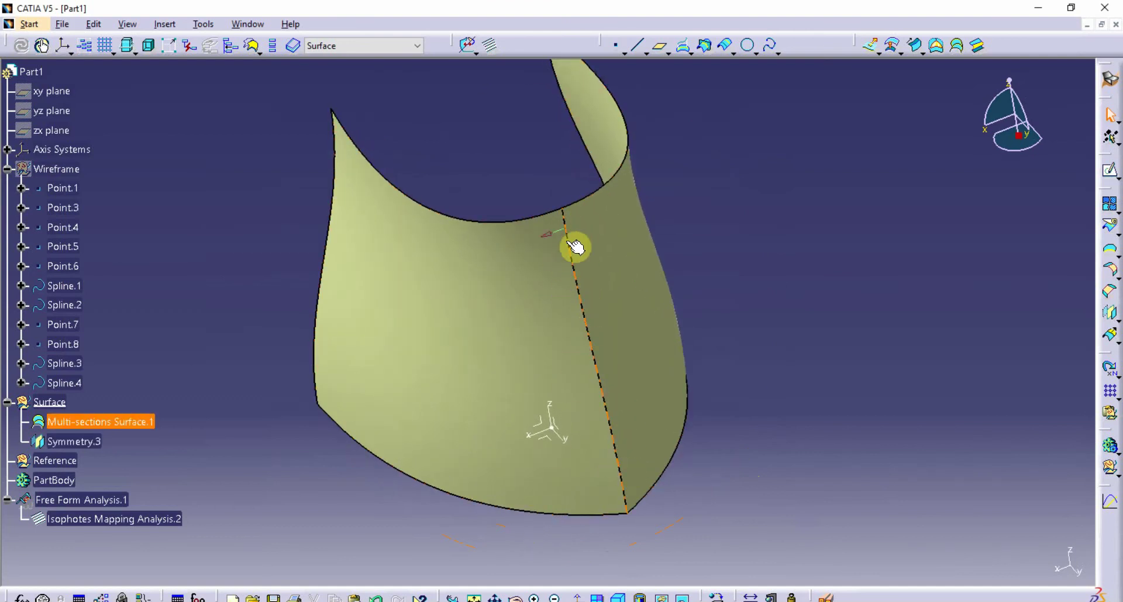
middle_click_drag(462, 548, 433, 475)
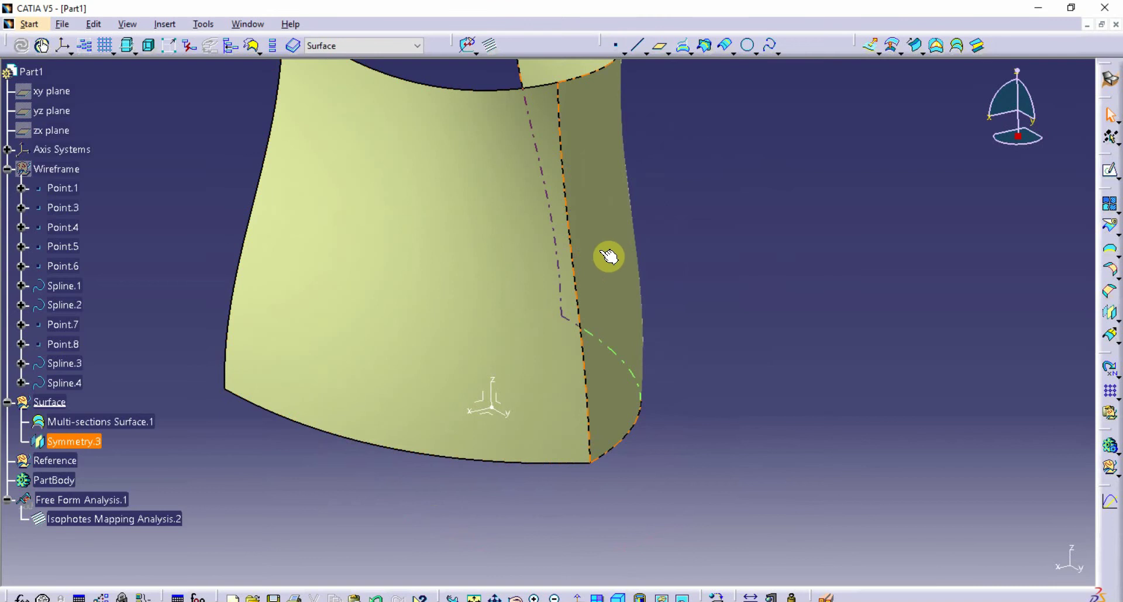
middle_click_drag(521, 334, 485, 403)
Delete the old Isophotes Mapping Analysis.2 from the tree
left_click(296, 497)
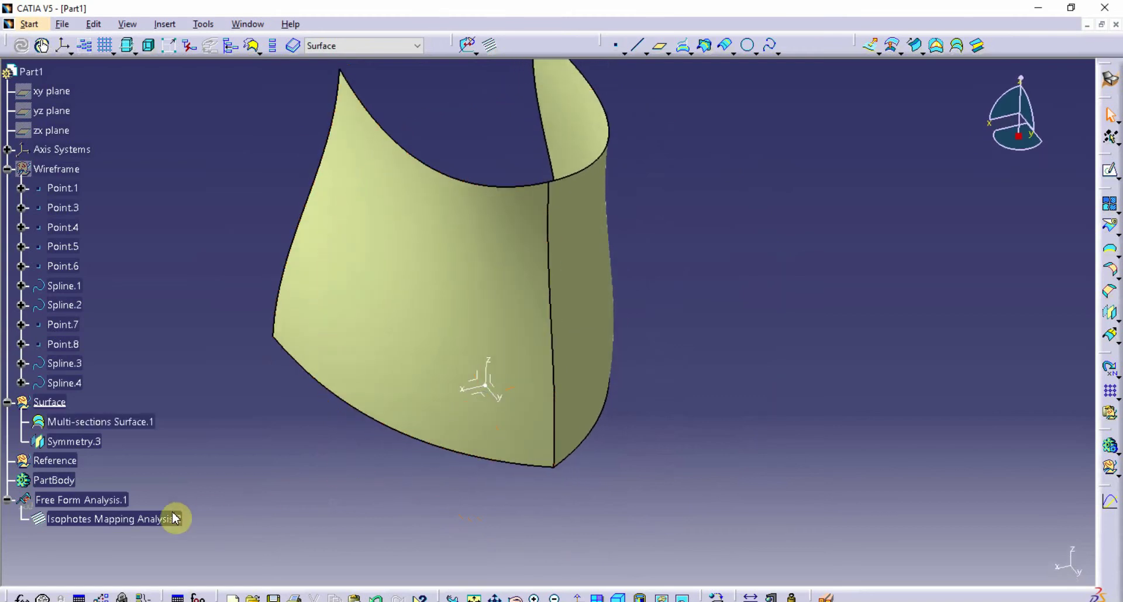
left_click(165, 519)
key("Delete")
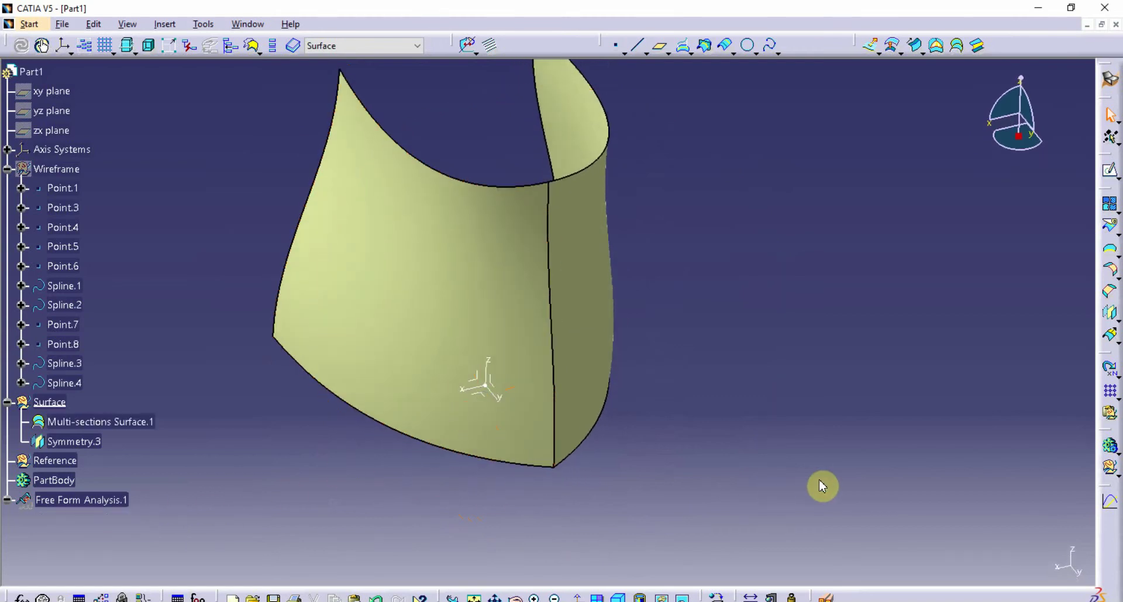
mouse_move(692, 399)
middle_mouse_down()
mouse_move(690, 427)
mouse_move(689, 416)
middle_mouse_up()
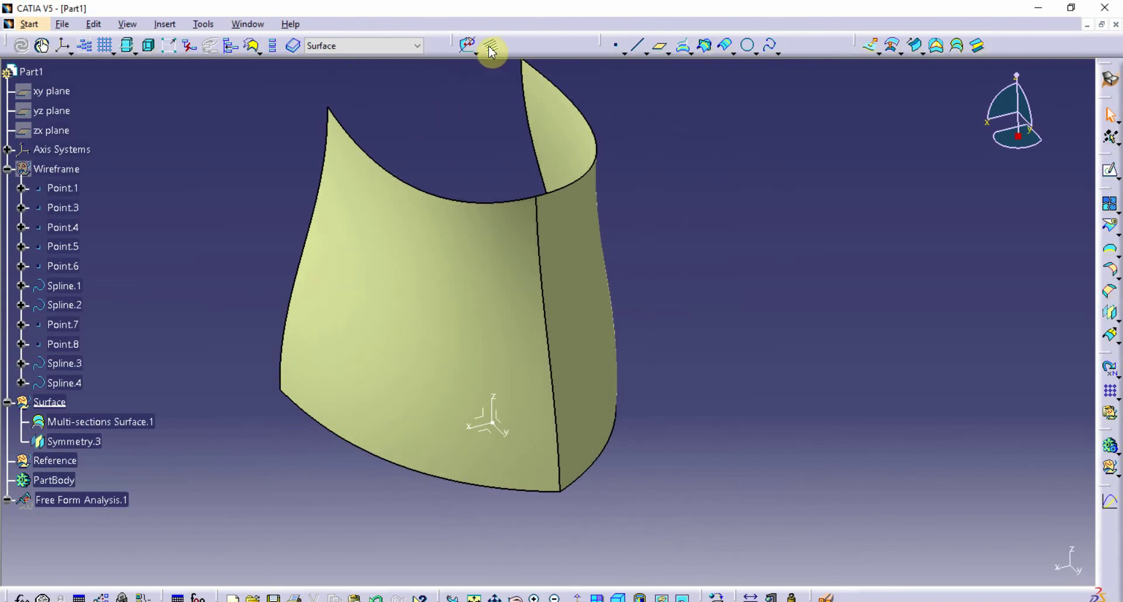
Start an isophote analysis on Multi-sections Surface.1 and Symmetry.3 with Shading with Material view
left_click(466, 336)
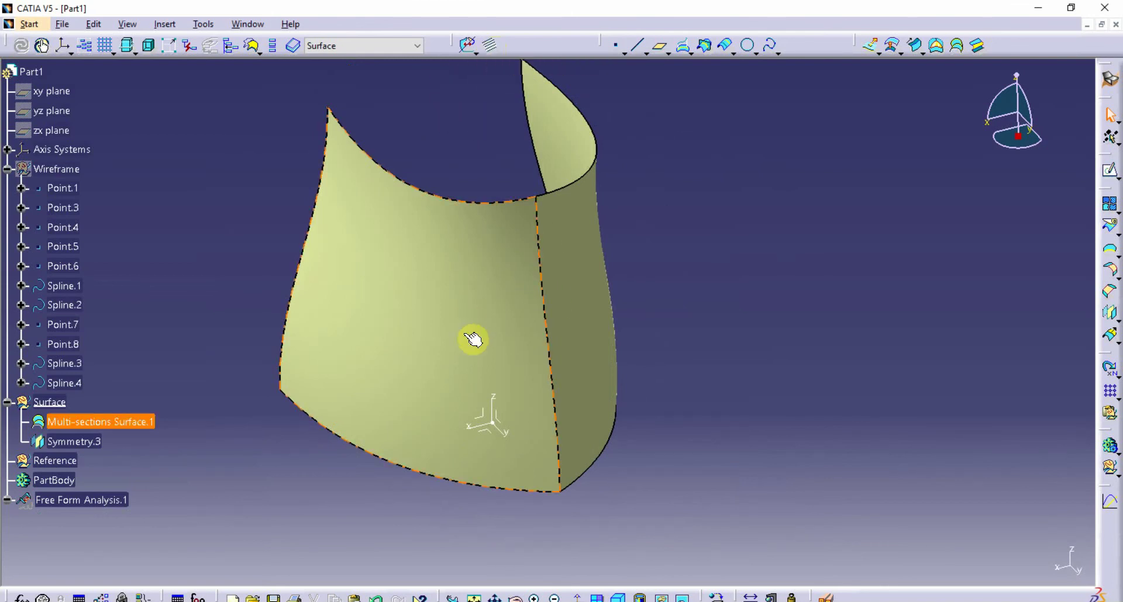
left_click(599, 349, "ctrl")
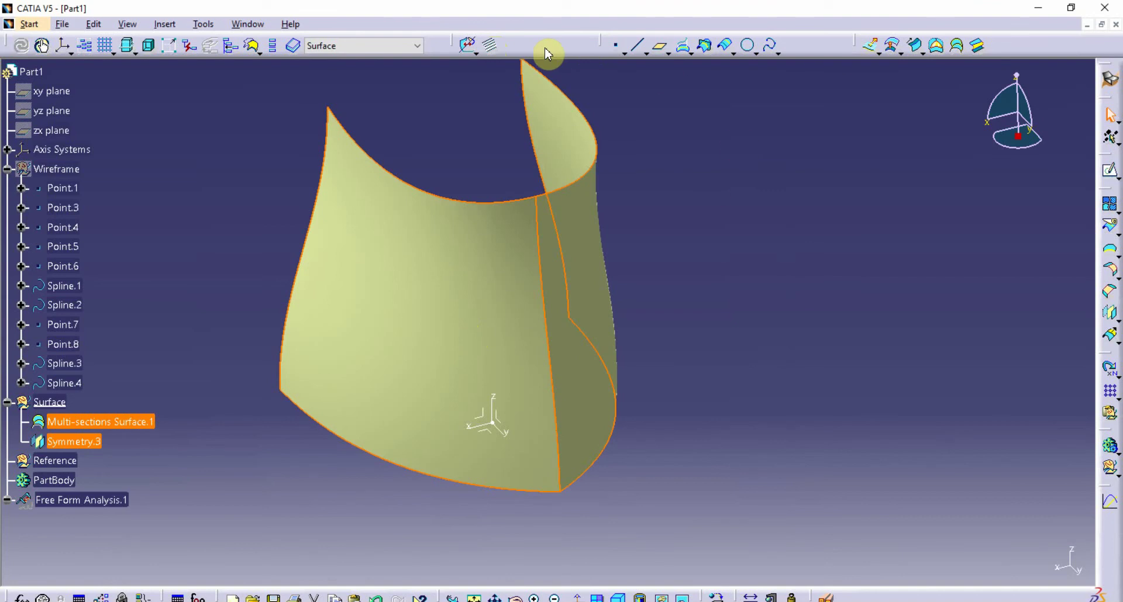
left_click(490, 49)
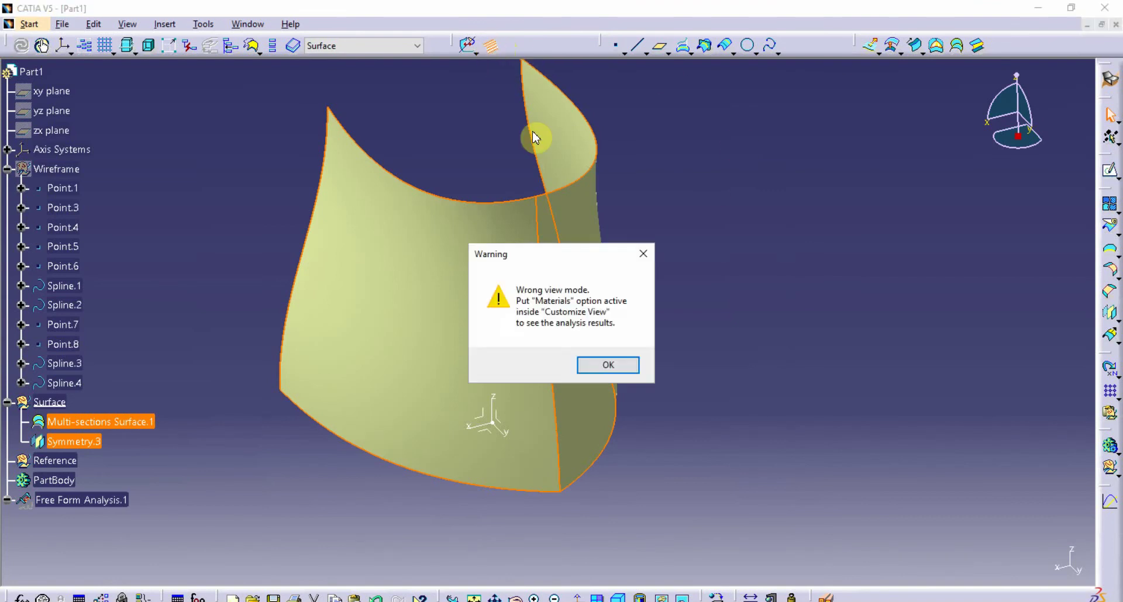
left_click(601, 369)
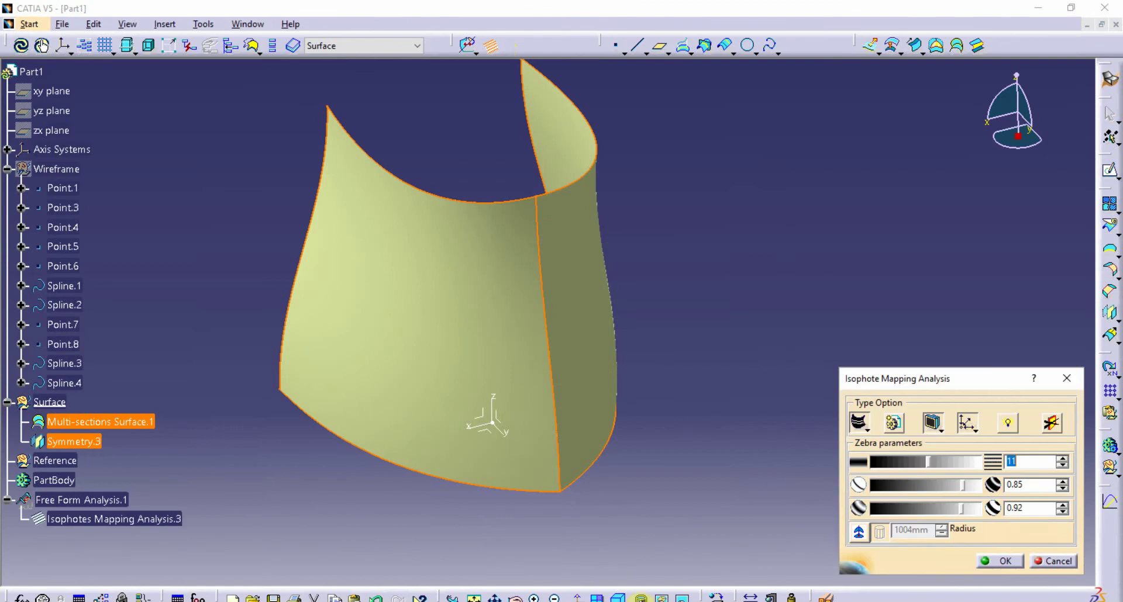
left_click(661, 596)
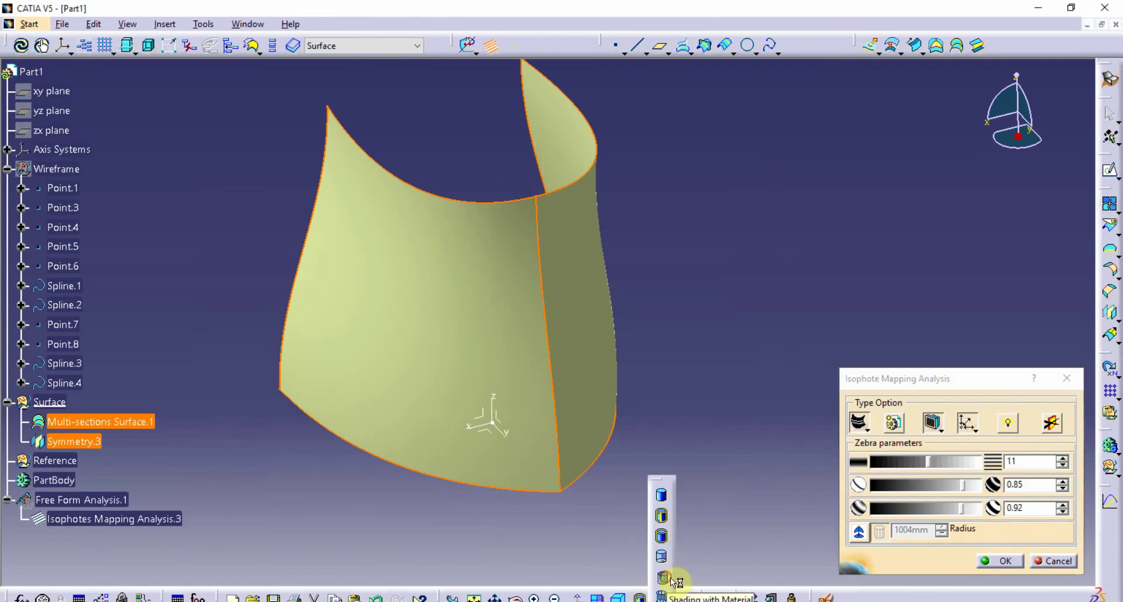
left_click(661, 577)
mouse_move(589, 536)
middle_mouse_down()
mouse_move(557, 500)
mouse_move(528, 495)
mouse_move(636, 558)
mouse_move(659, 557)
mouse_move(514, 547)
mouse_move(541, 575)
mouse_move(578, 572)
mouse_move(559, 535)
mouse_move(579, 550)
middle_mouse_up()
Set the isophote mapping type to Cylinder and confirm the analysis
left_click(868, 432)
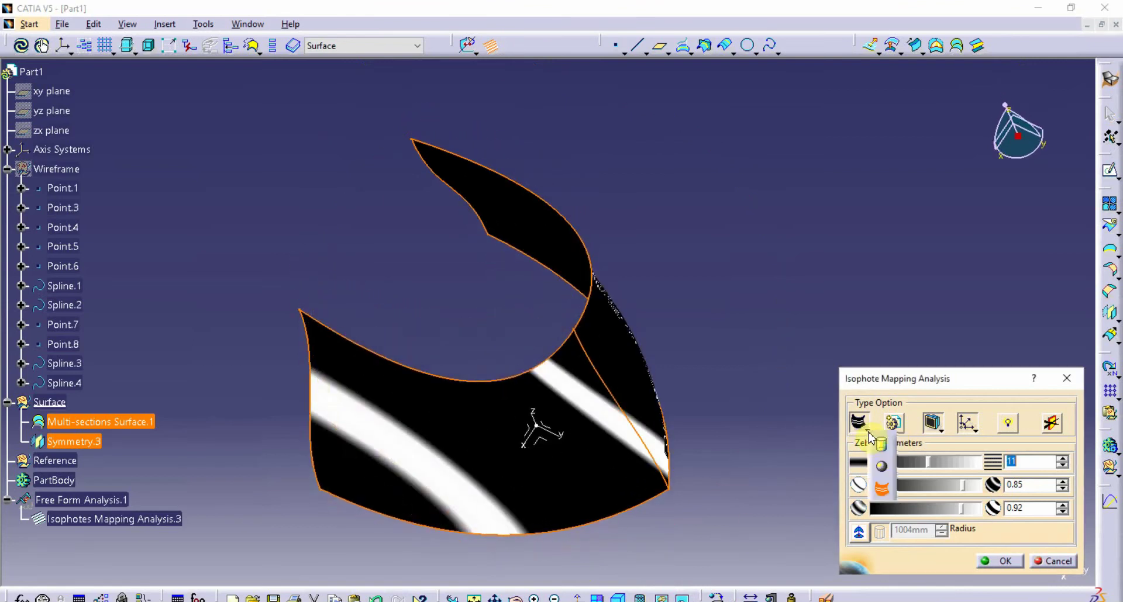
left_click(881, 447)
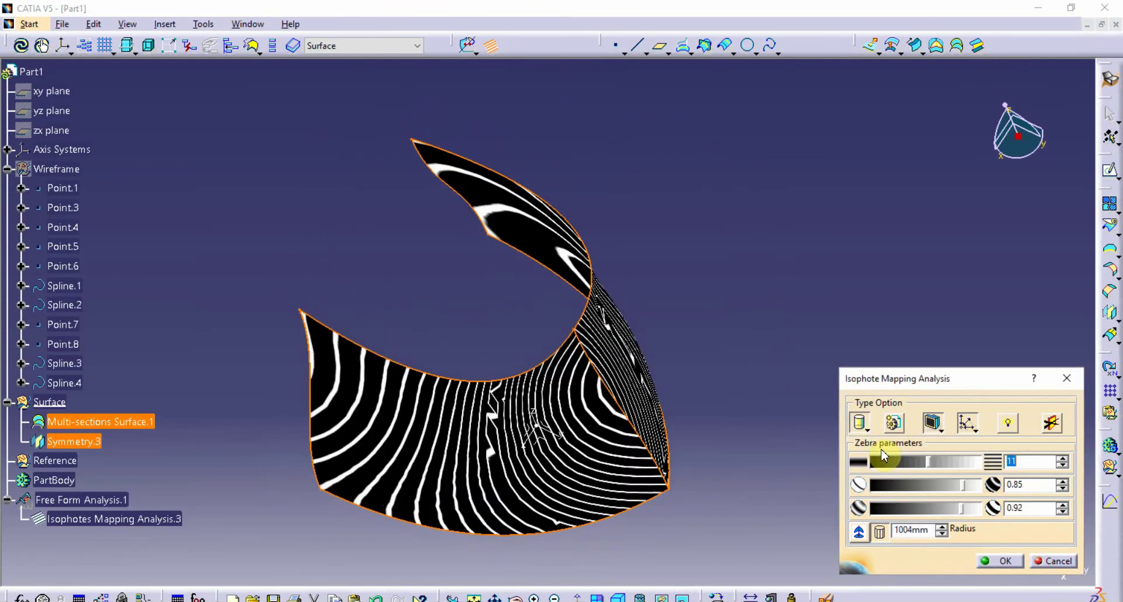
middle_click_drag(669, 534, 571, 533)
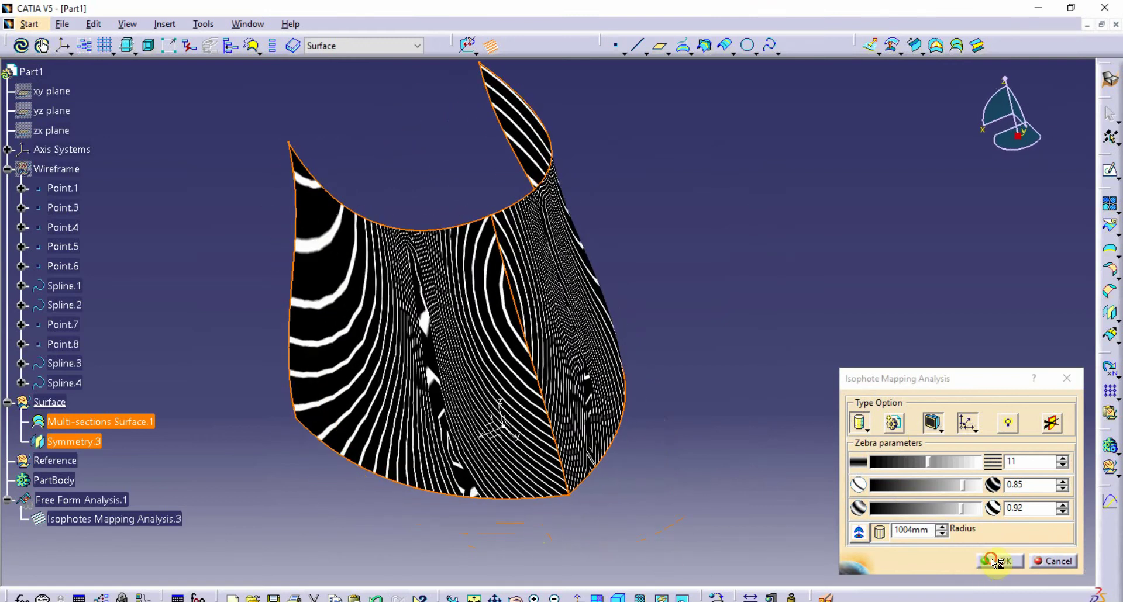
left_click(996, 563)
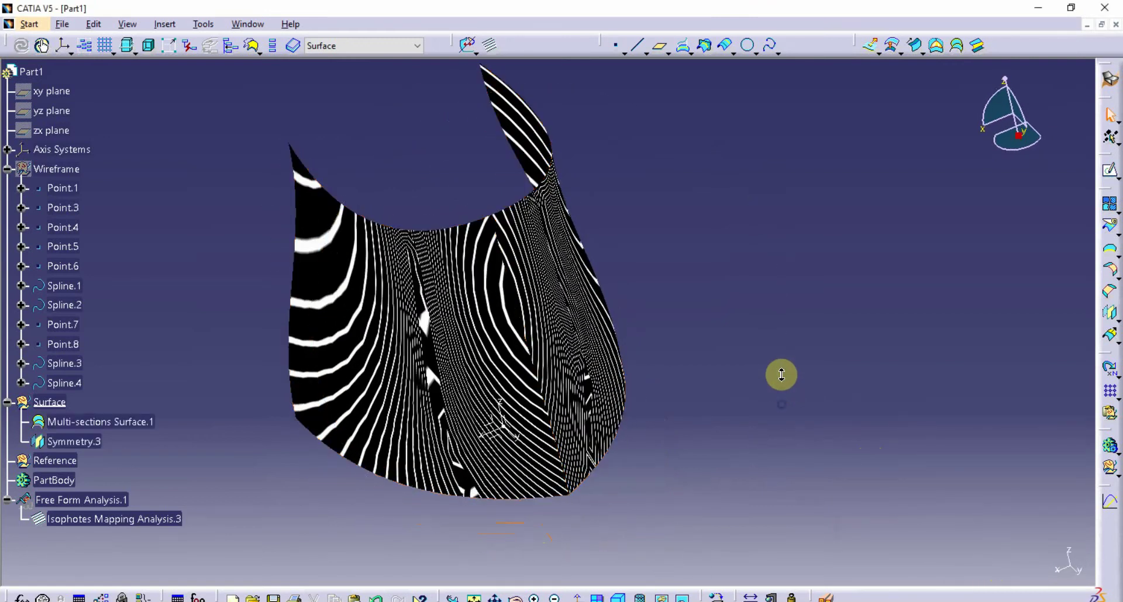
Reduce Isophotes Mapping Analysis.3 to 7 wider zebra stripes and inspect the central seam
middle_click_drag(781, 375, 484, 381)
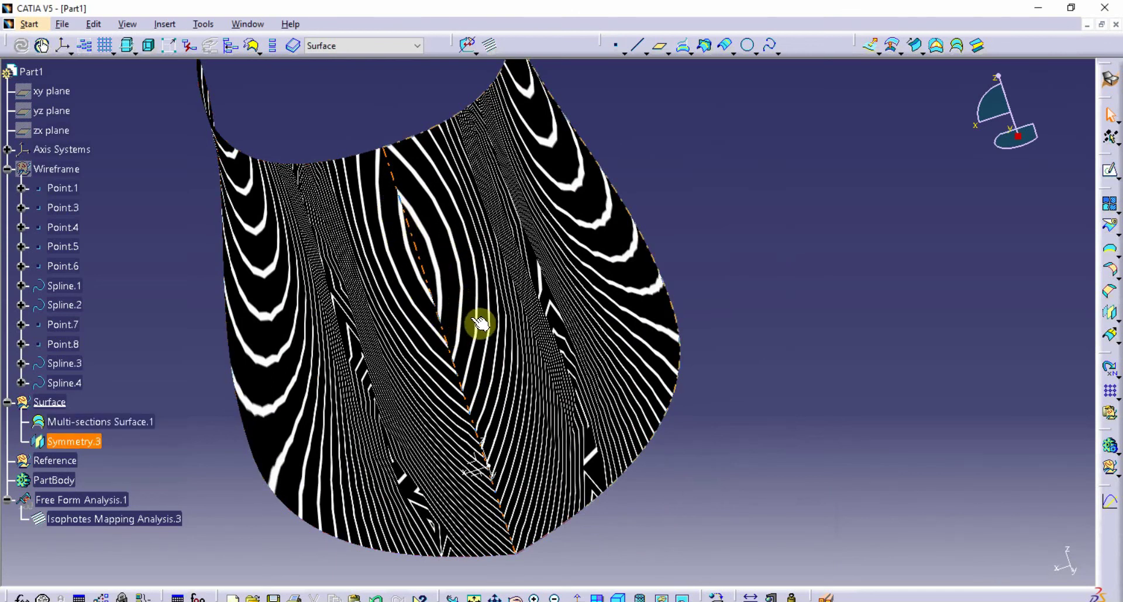
middle_click_drag(738, 259, 579, 313)
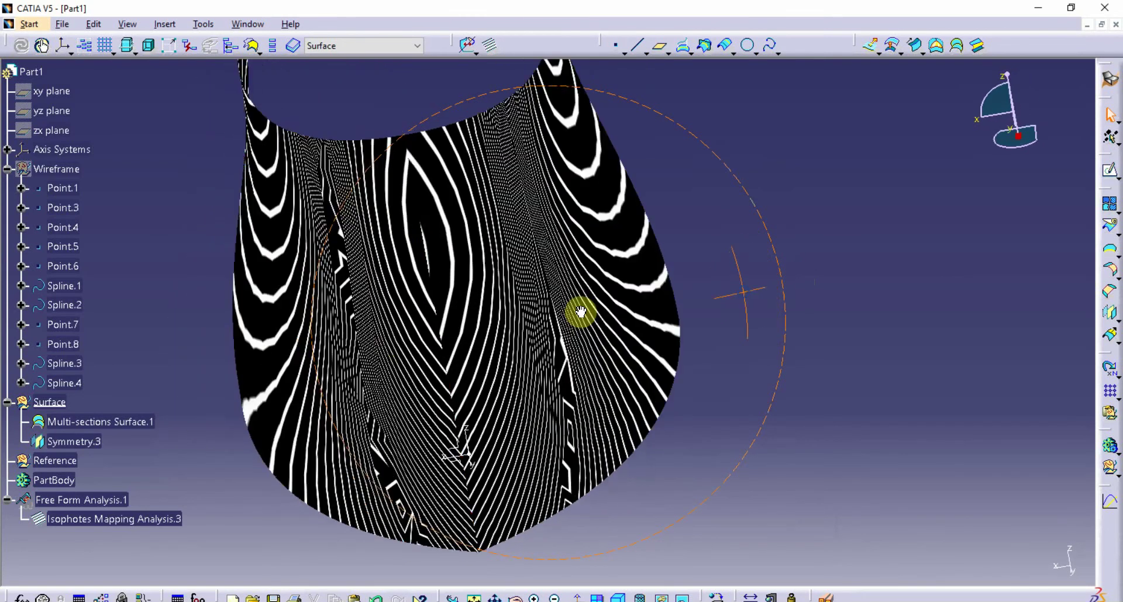
double_click(107, 519)
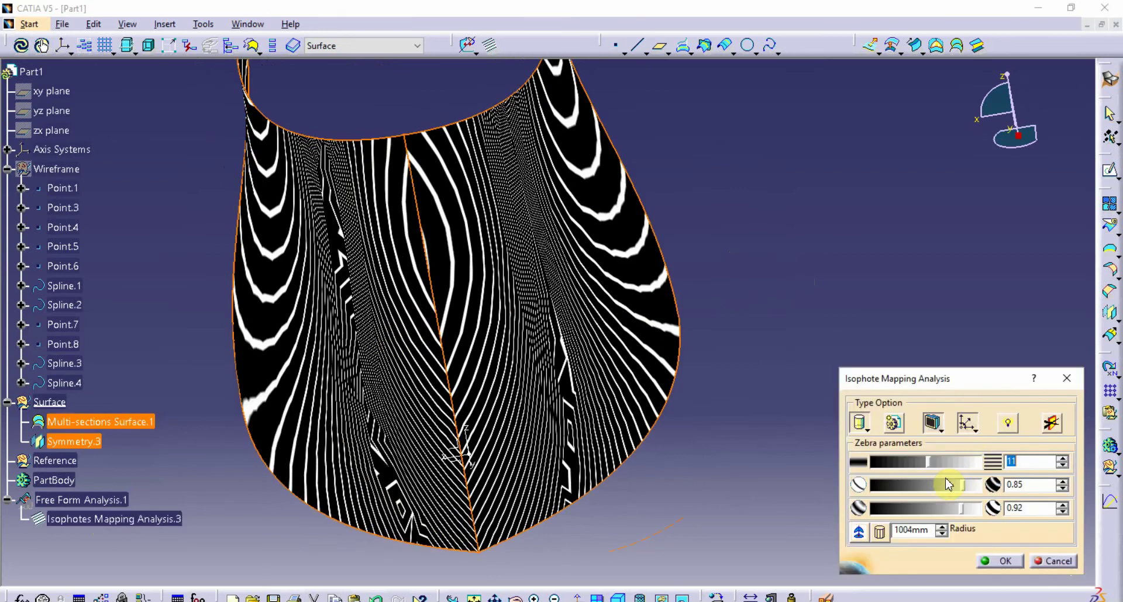
left_click_drag(962, 489, 909, 465)
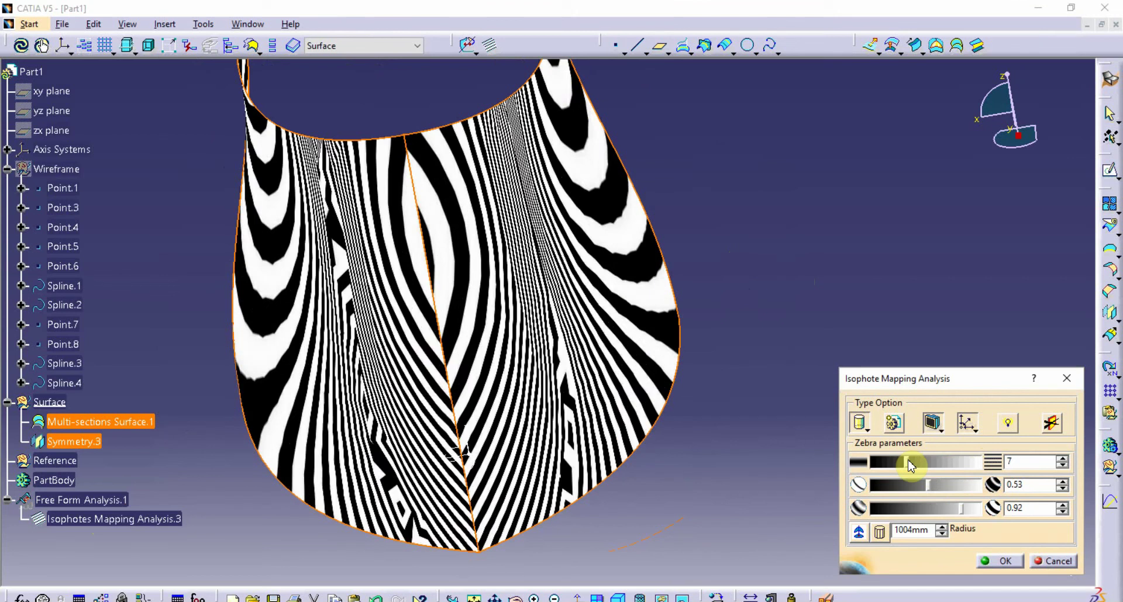
left_click(1000, 563)
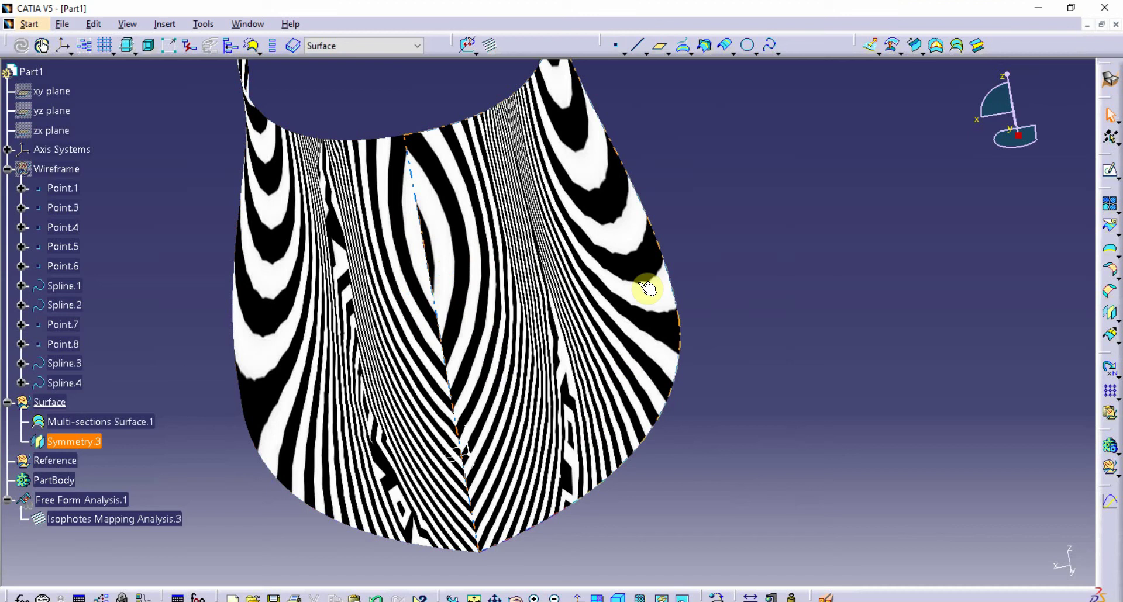
middle_click_drag(755, 328, 760, 363)
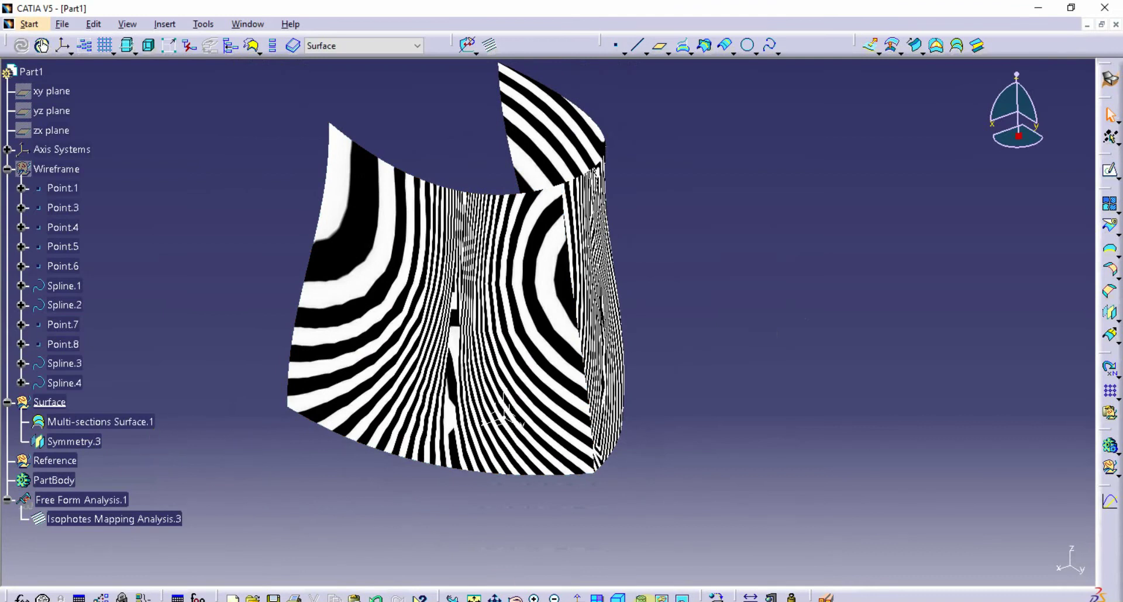
Switch the surfaces to Shading with Edges and show the Wireframe set's points and splines
left_click(661, 597)
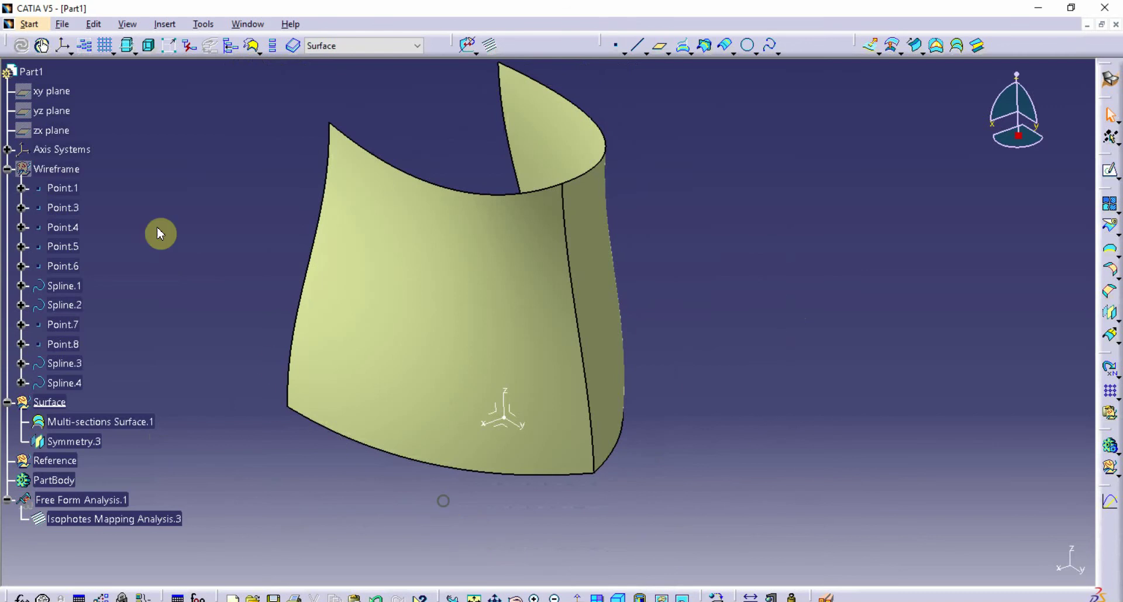
right_click(57, 168)
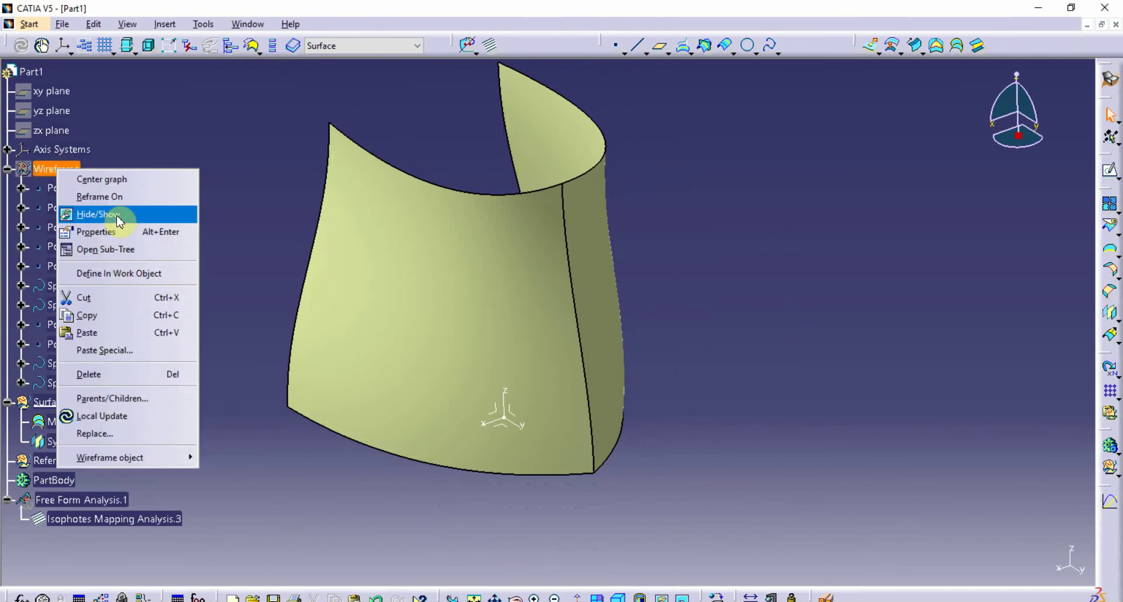
left_click(117, 216)
middle_click_drag(539, 547, 517, 505)
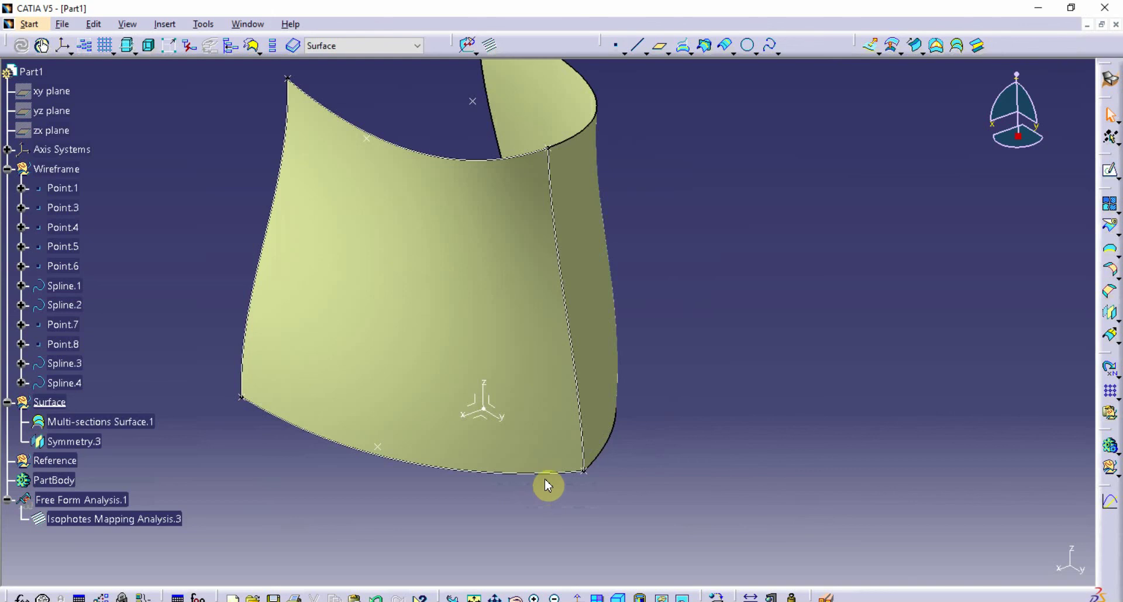
Constrain Spline.1 at Point.1 to leave tangent to the axis system's X axis, tension 1
double_click(513, 475)
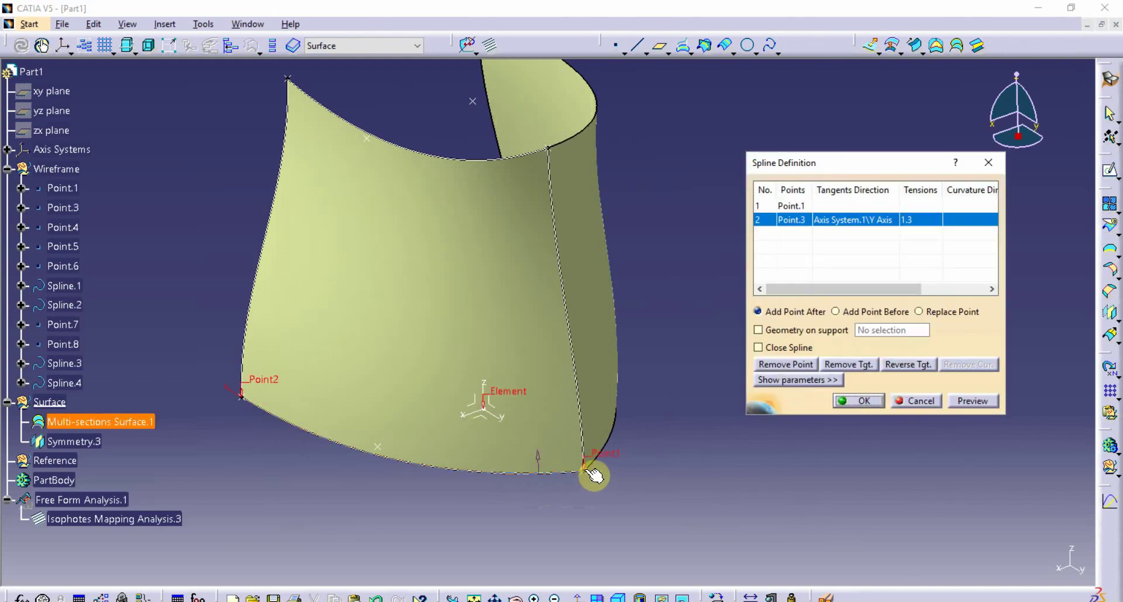
left_click(795, 205)
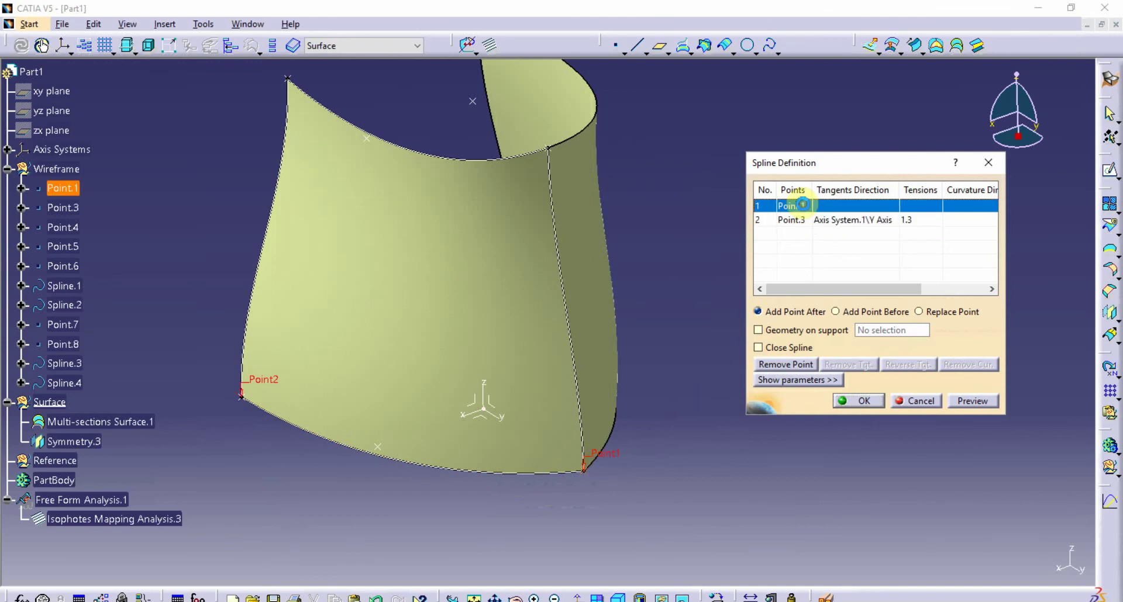
left_click(833, 382)
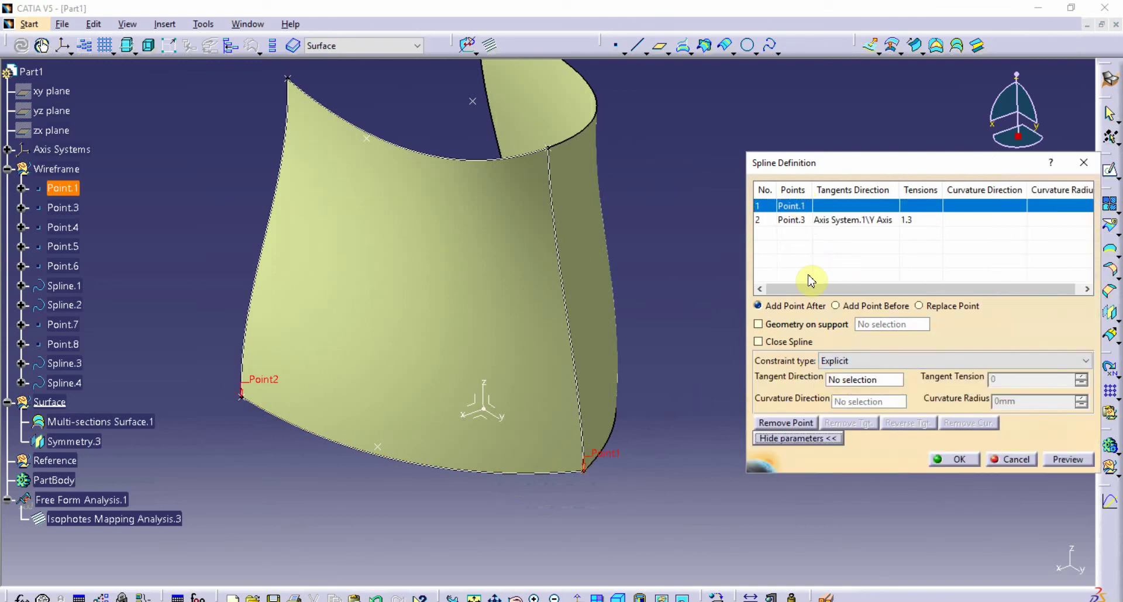
left_click(867, 362)
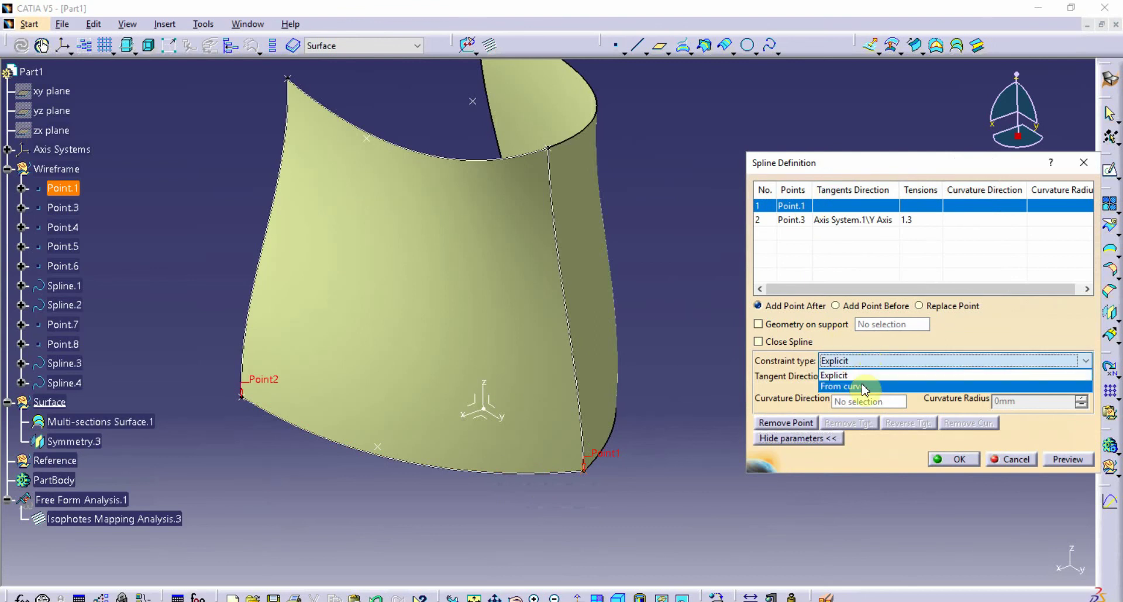
left_click(862, 385)
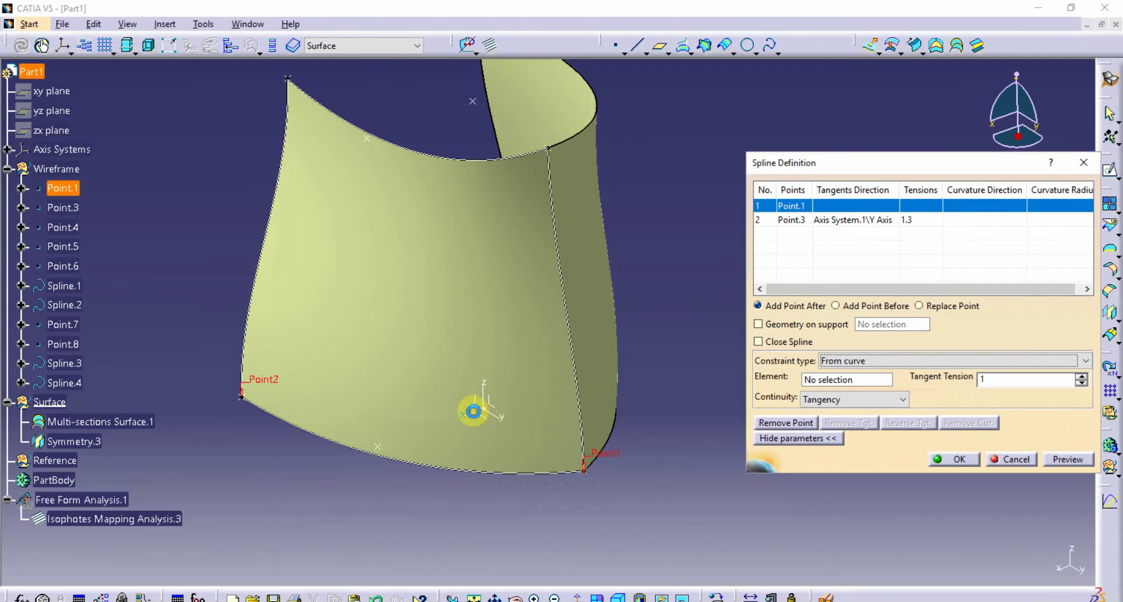
left_click(483, 415)
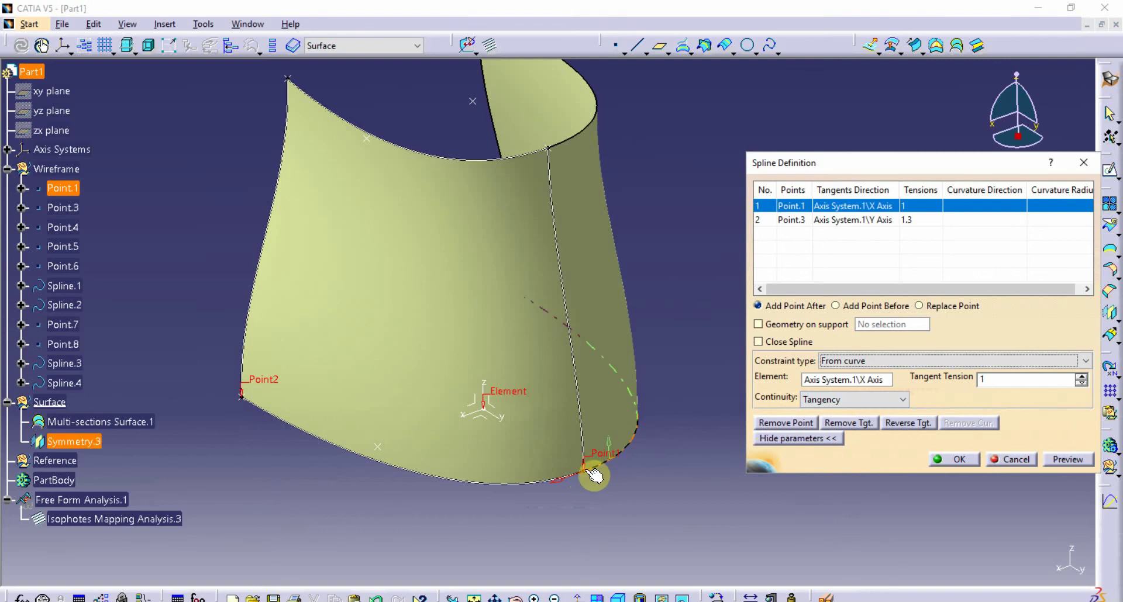
left_click(964, 463)
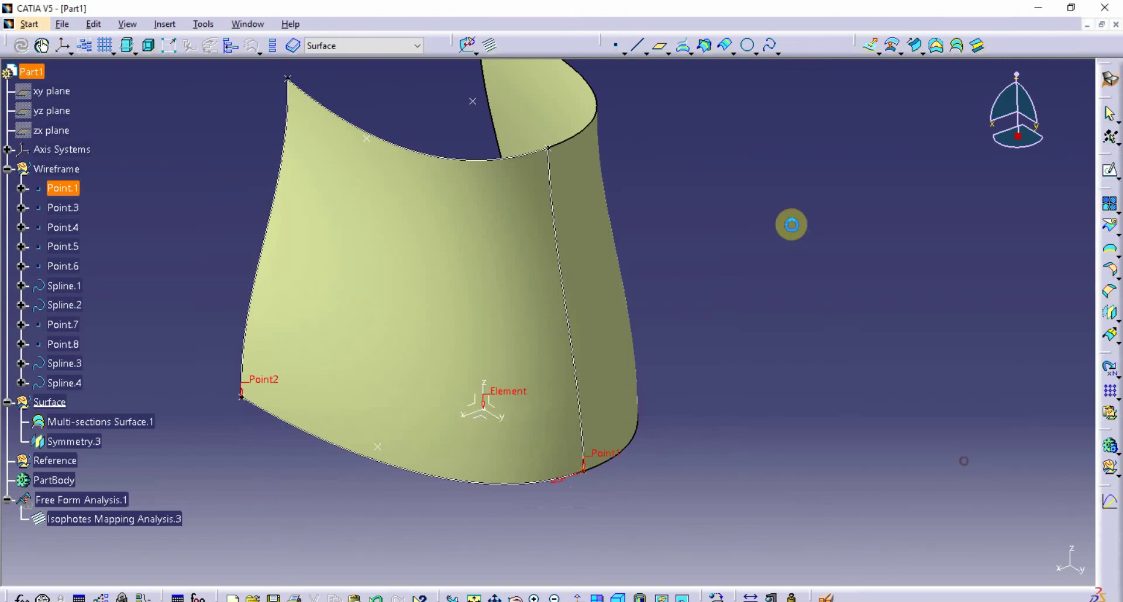
double_click(495, 161)
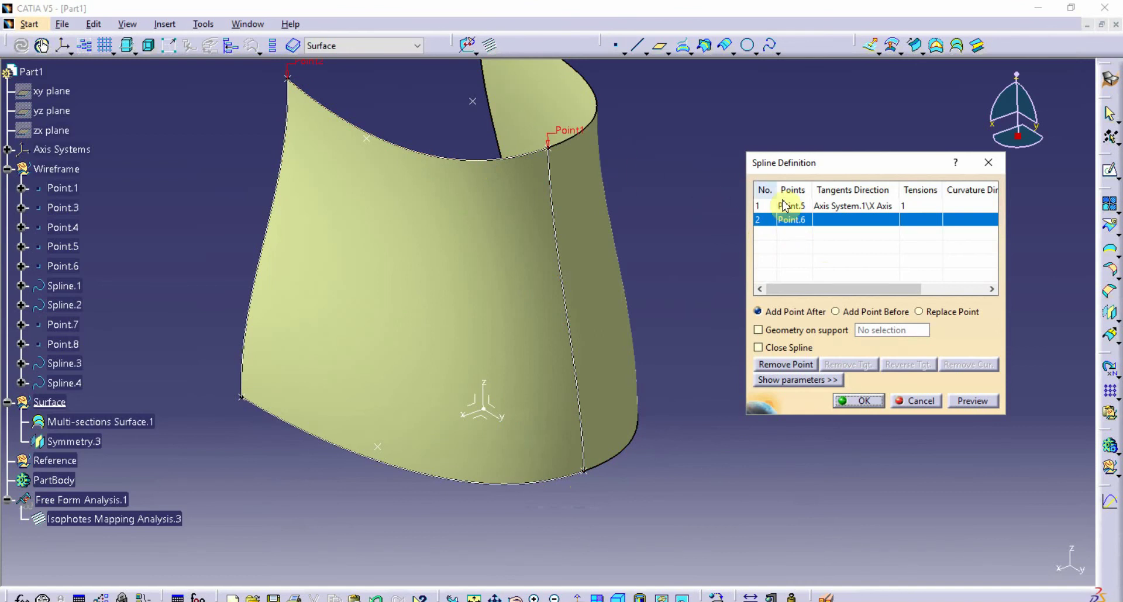
left_click(860, 403)
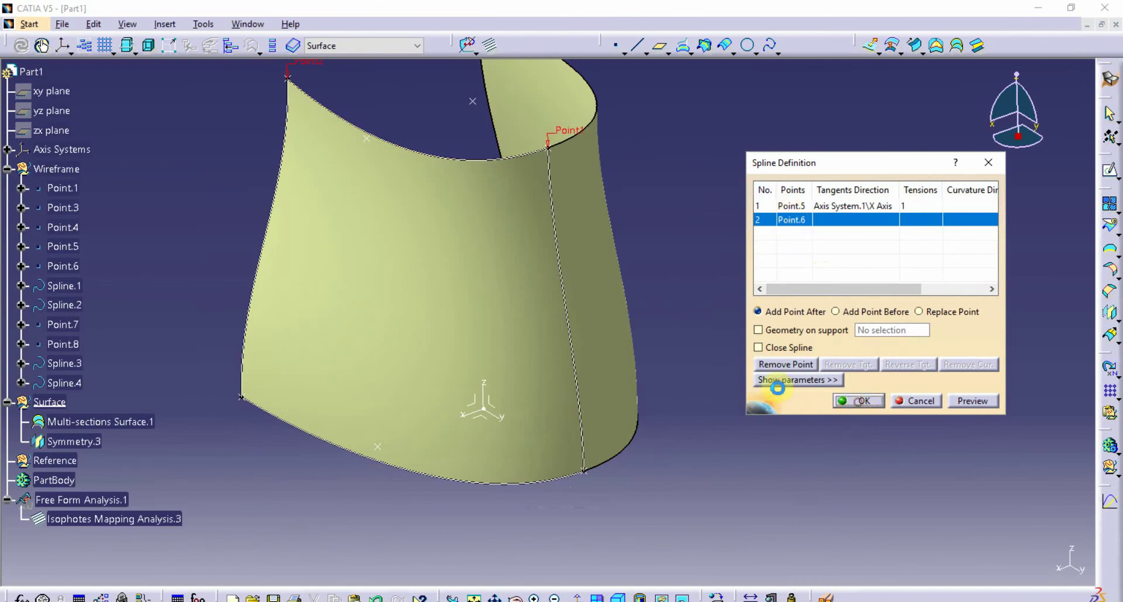
middle_click_drag(684, 366, 673, 328)
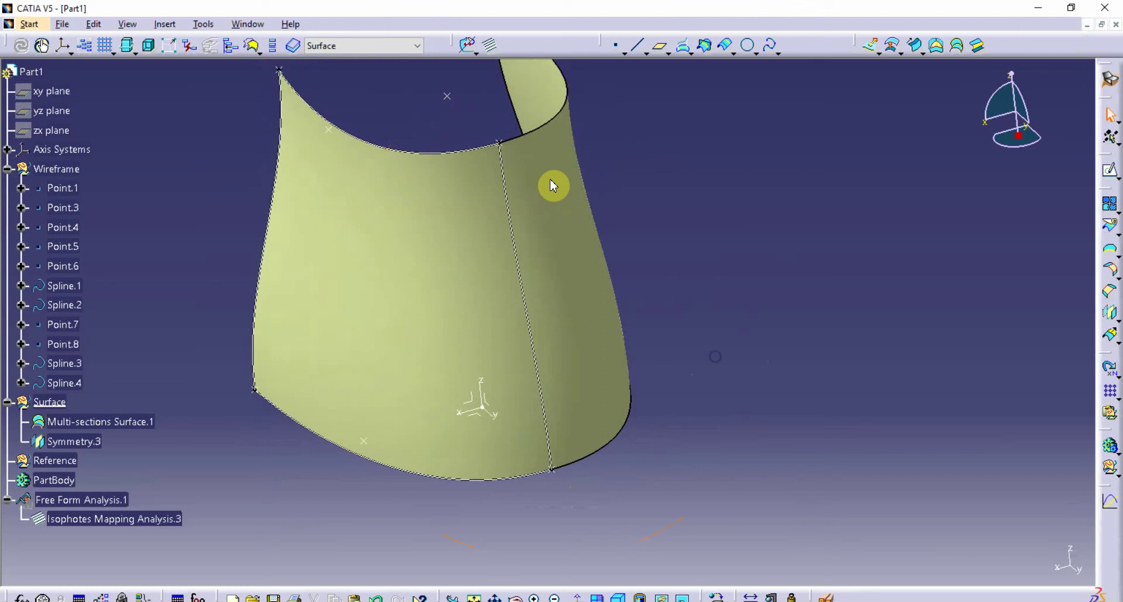
double_click(456, 150)
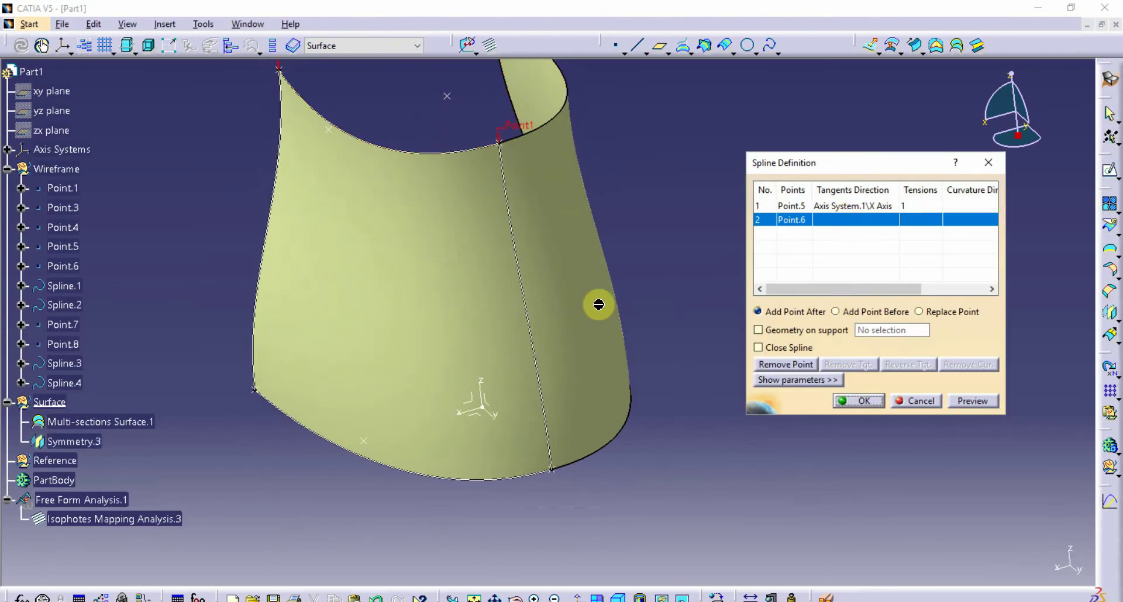
left_click(485, 341)
middle_click_drag(485, 341, 501, 358)
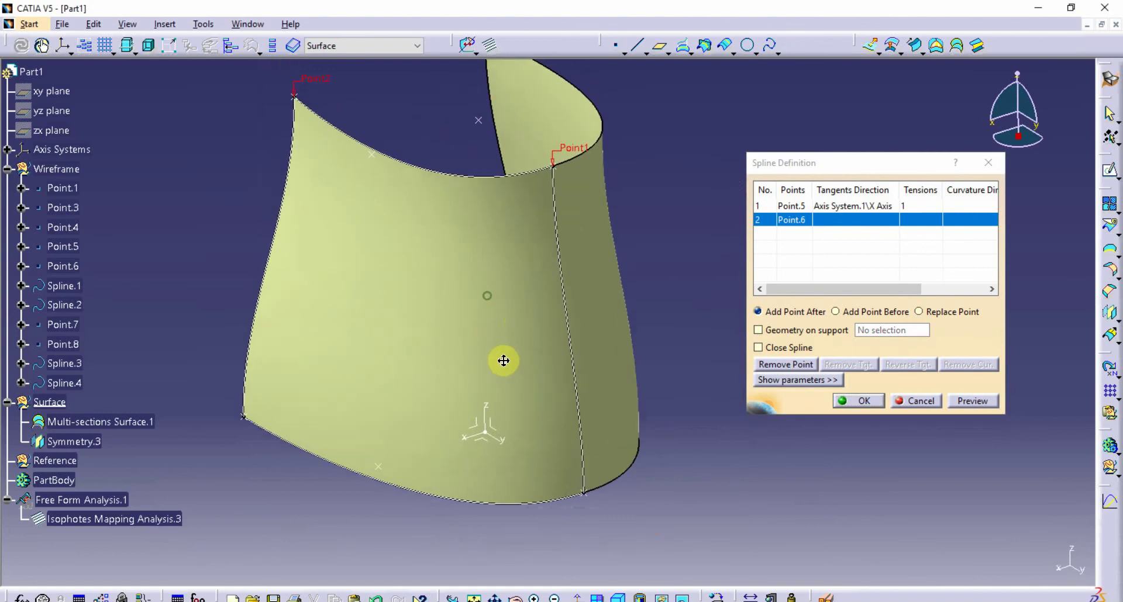
left_click(859, 401)
middle_click_drag(627, 402, 591, 301)
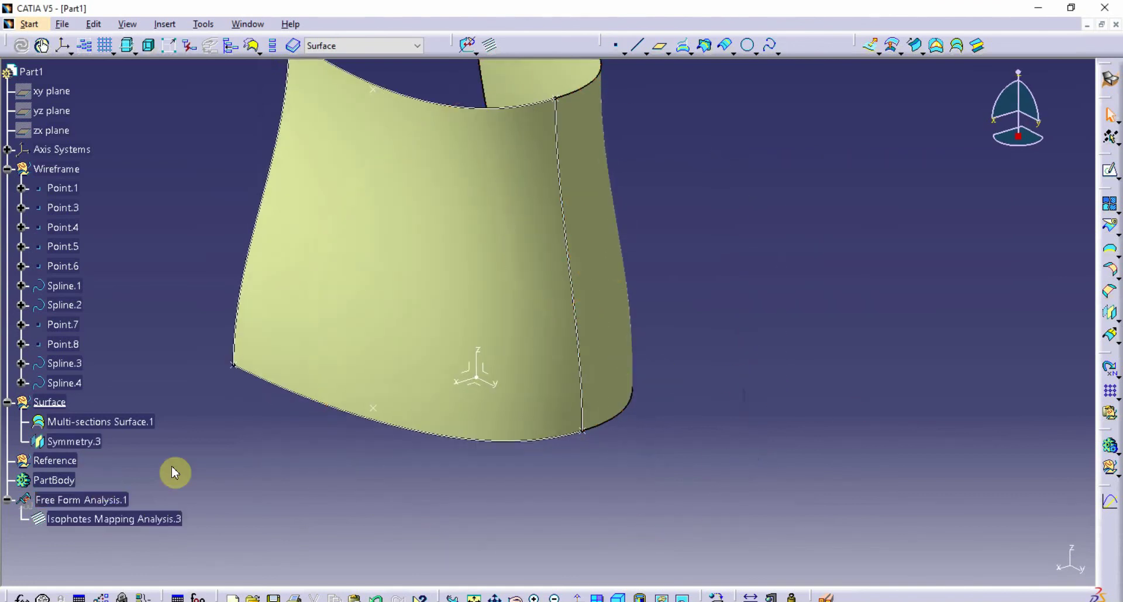
Apply the zebra isophote render style and hide the Wireframe set's points and splines
left_click(661, 597)
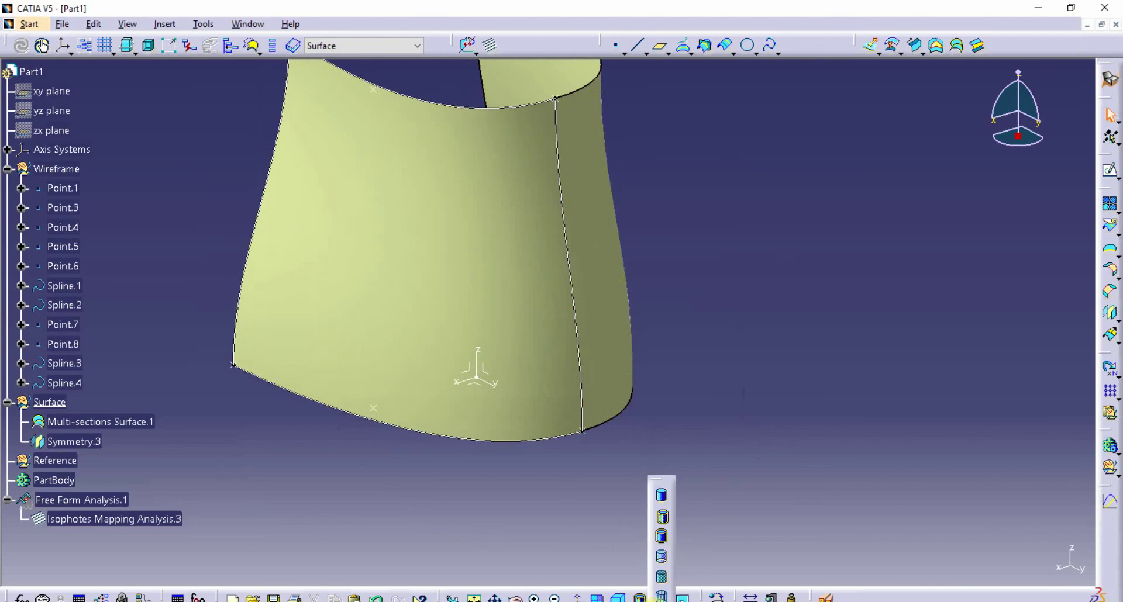
left_click(665, 581)
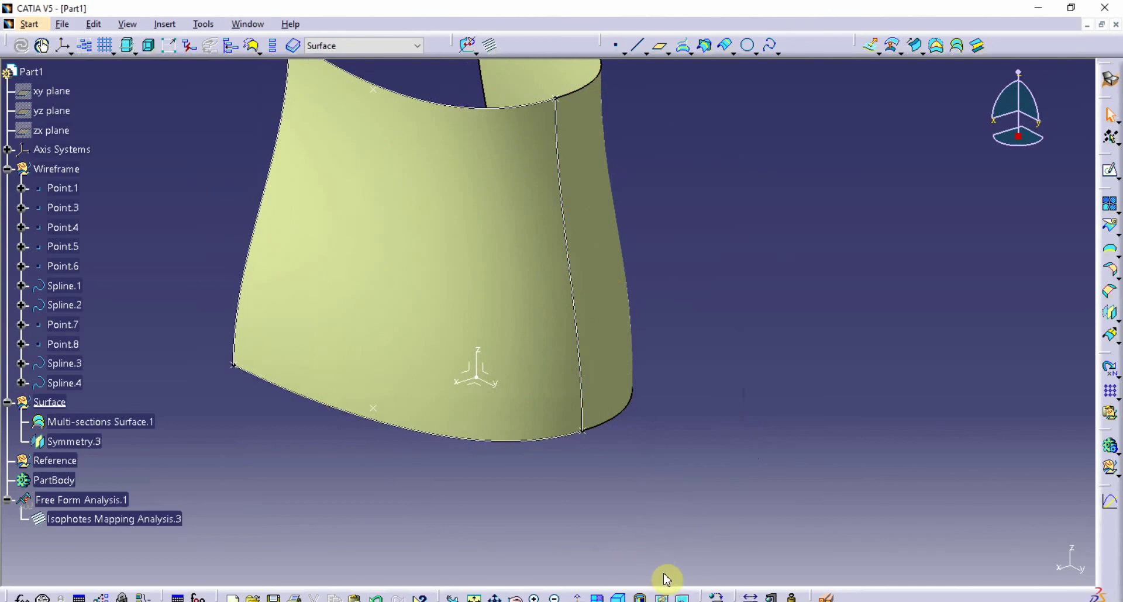
right_click(69, 171)
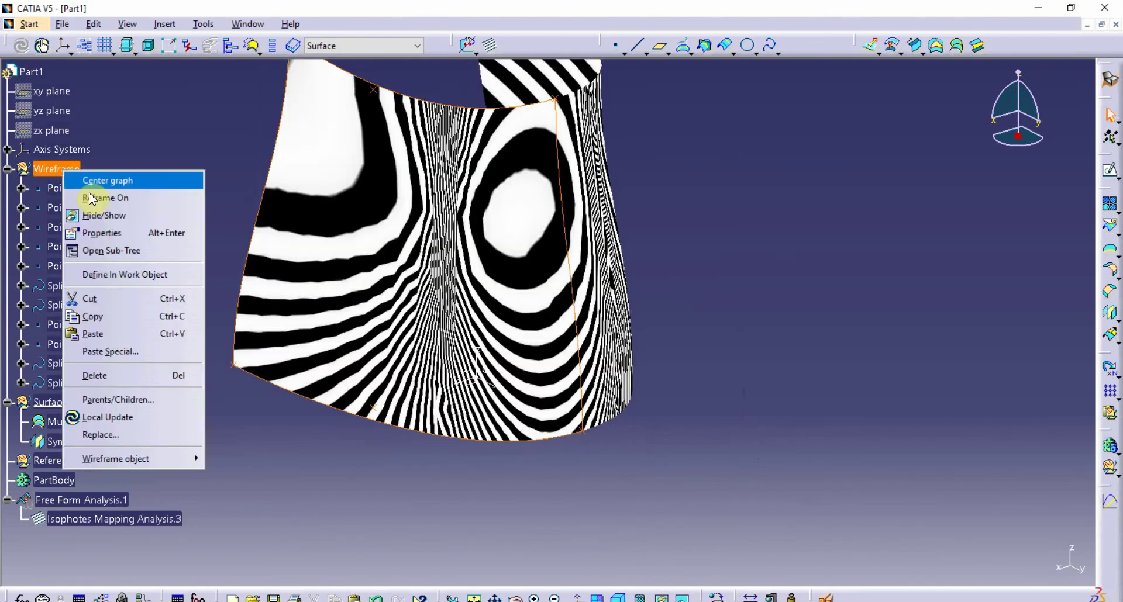
left_click(108, 214)
middle_click_drag(665, 437, 509, 471)
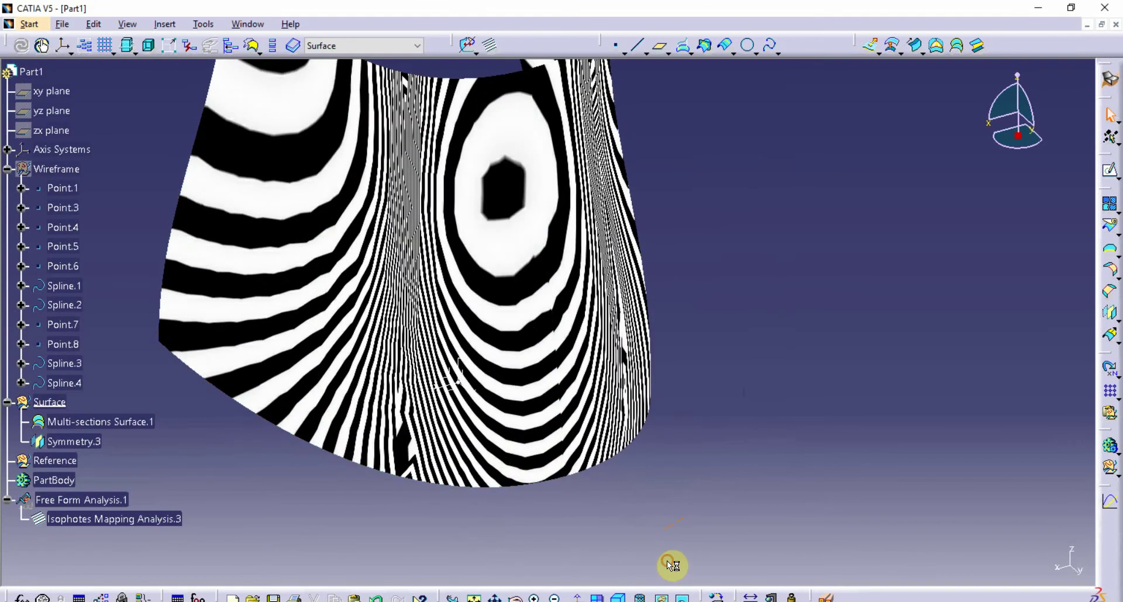
Set Isophotes Mapping Analysis.3 to 9 stripes with the third parameter at 0.96
double_click(153, 519)
left_click(666, 513)
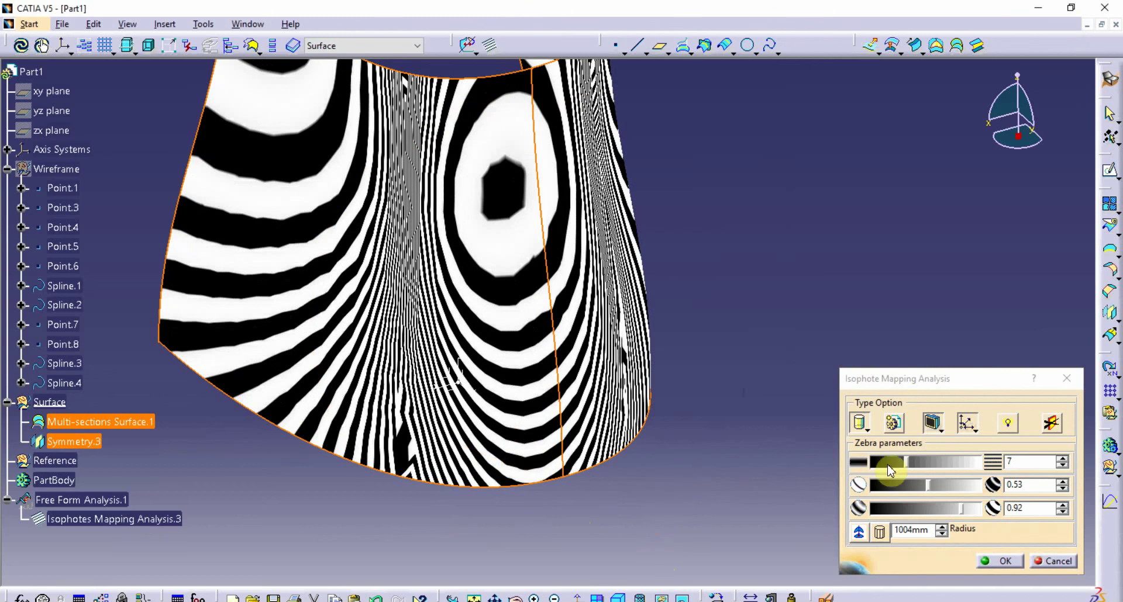
left_click(910, 464)
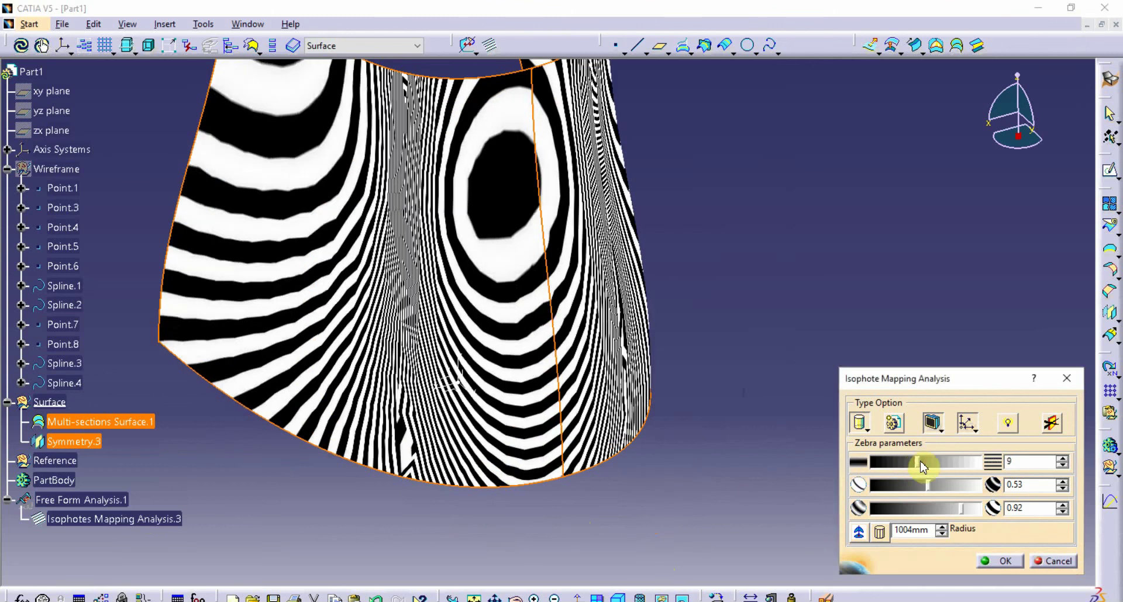
left_click_drag(966, 514, 970, 511)
left_click(997, 562)
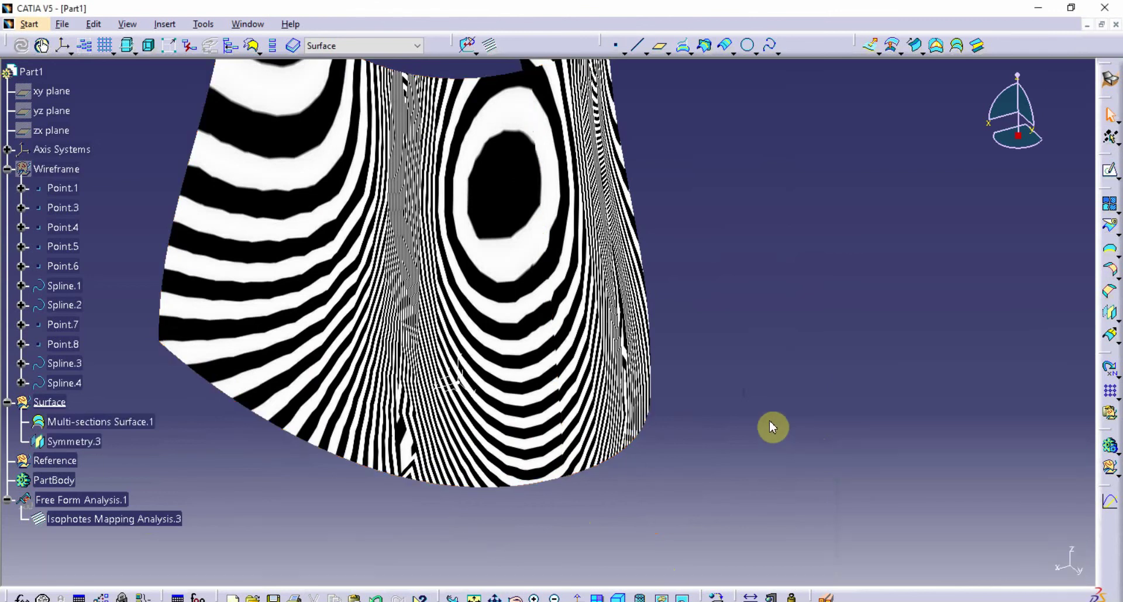
Rotate and zoom the view to inspect the dense zebra stripes along the central seam
middle_click_drag(754, 413, 396, 301)
middle_click_drag(502, 334, 807, 313)
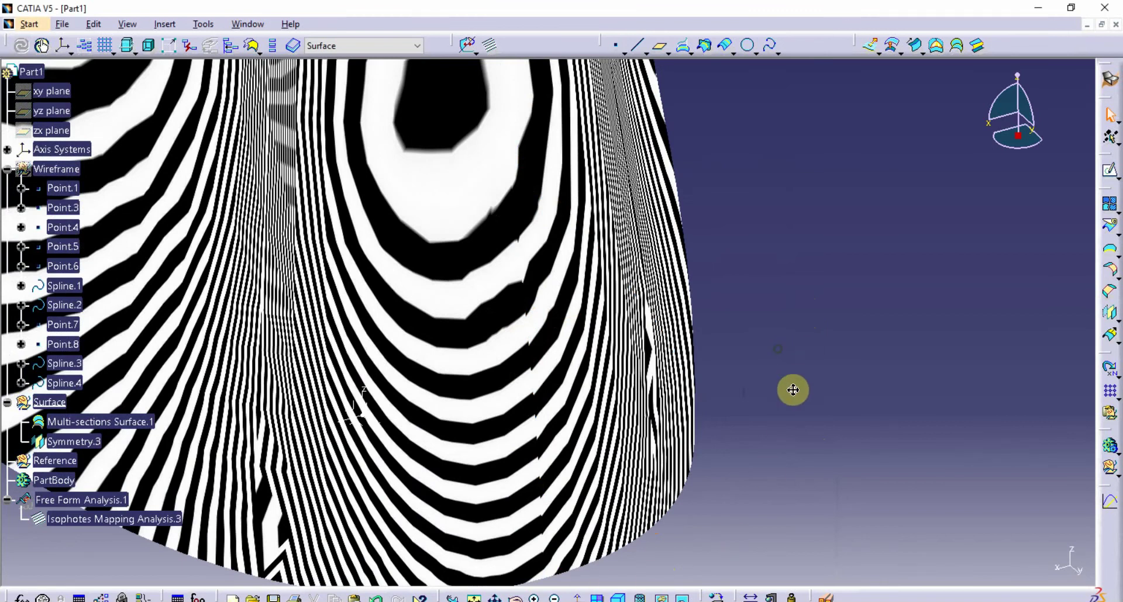
middle_click_drag(793, 390, 849, 552, "ctrl")
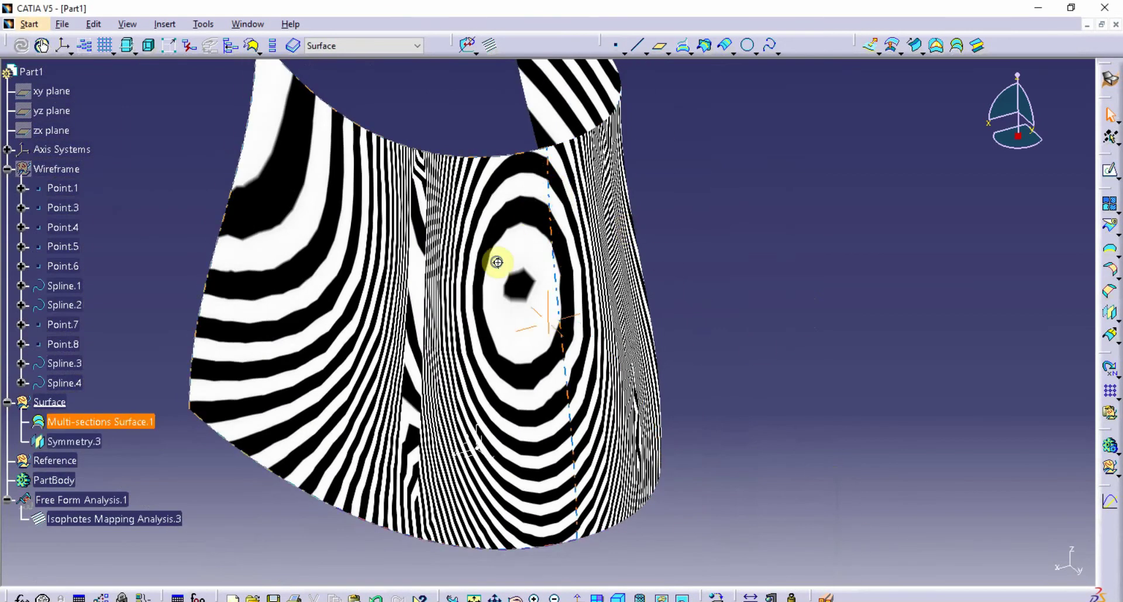
middle_click_drag(497, 263, 512, 266, "ctrl")
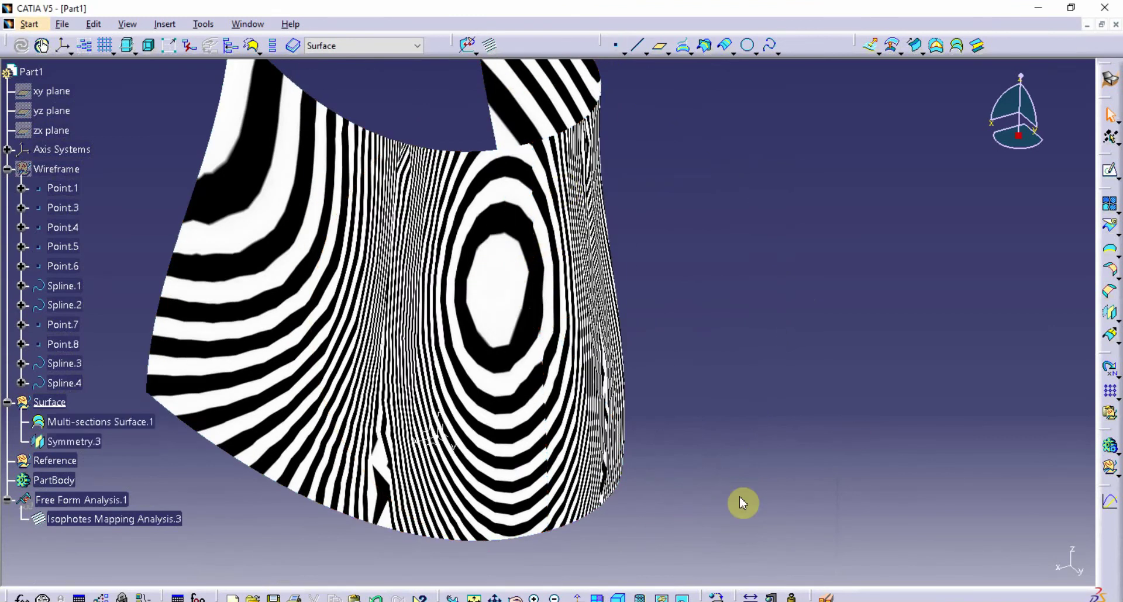
middle_click_drag(590, 535, 634, 504)
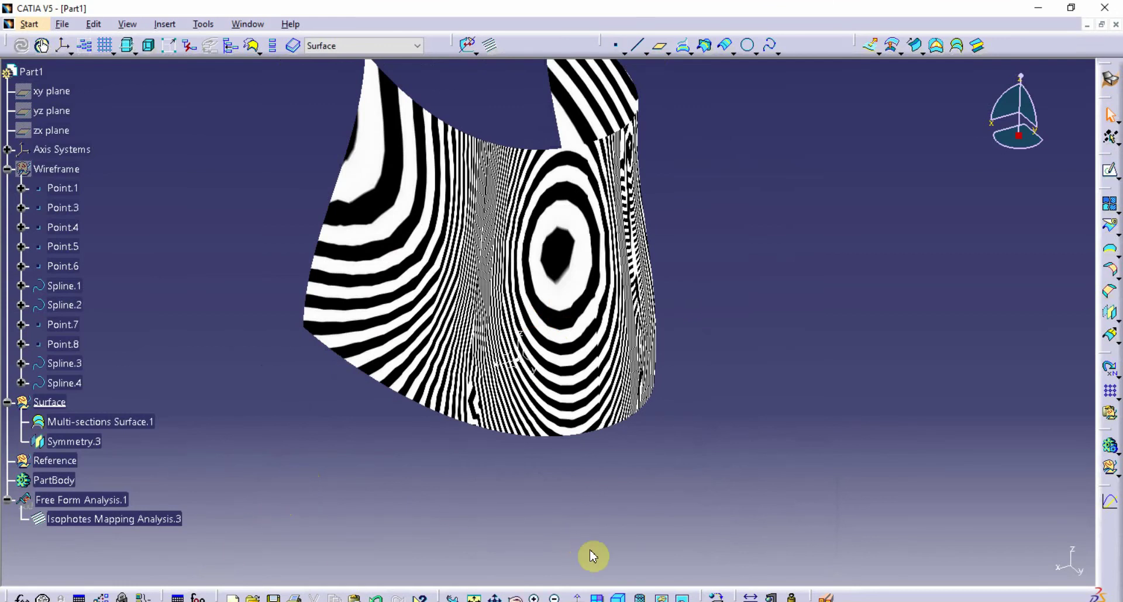
left_click(661, 600)
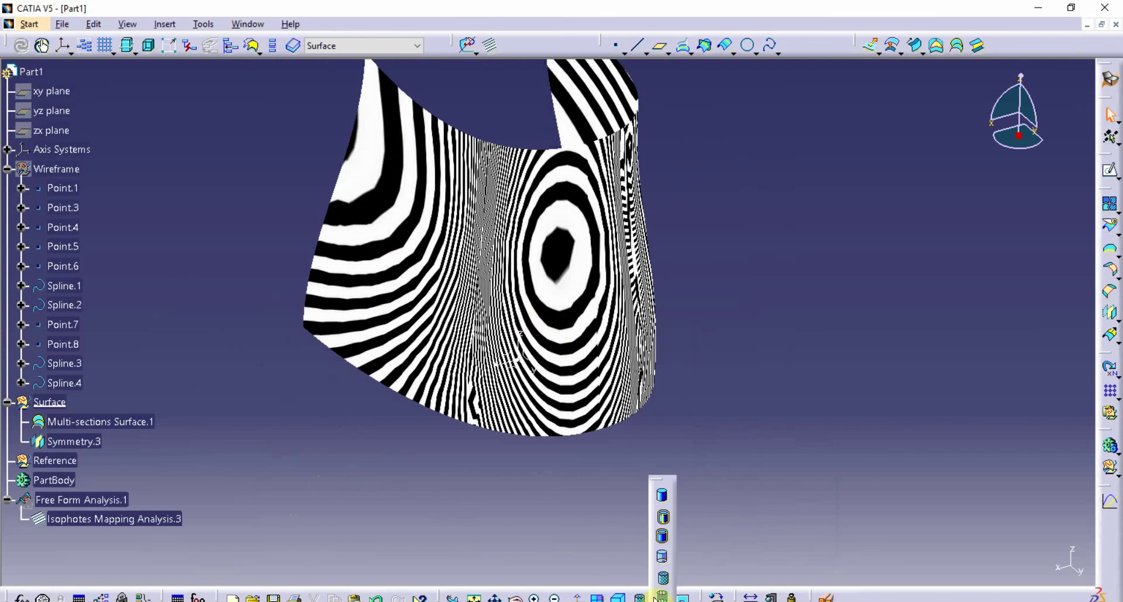
Return to Shading with Edges and hide the mirrored surface Symmetry.3
left_click(663, 517)
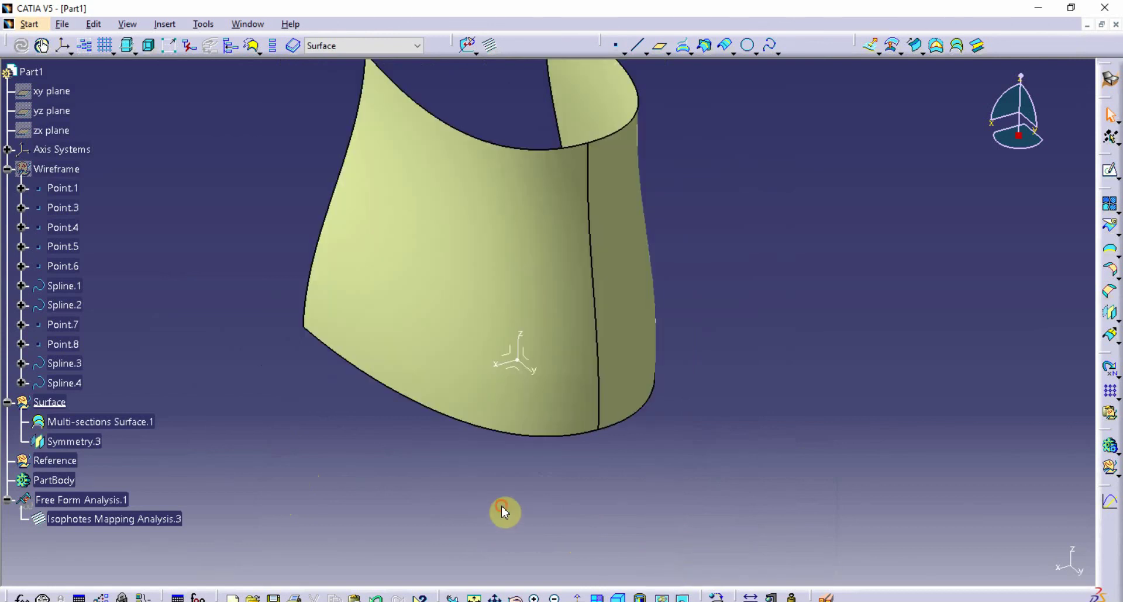
middle_click_drag(486, 509, 620, 351)
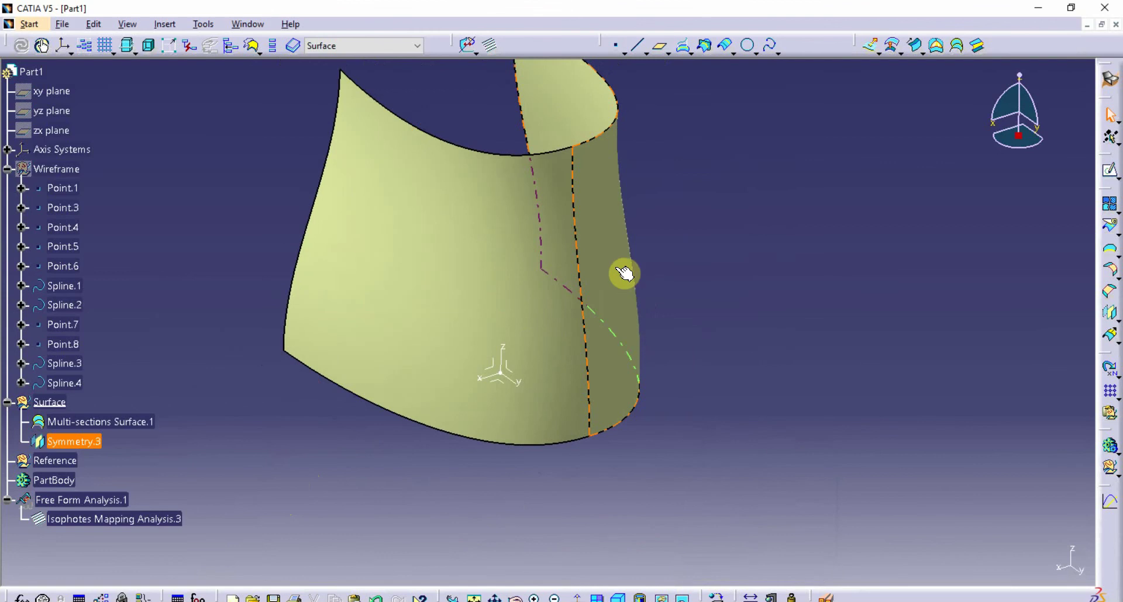
right_click(76, 442)
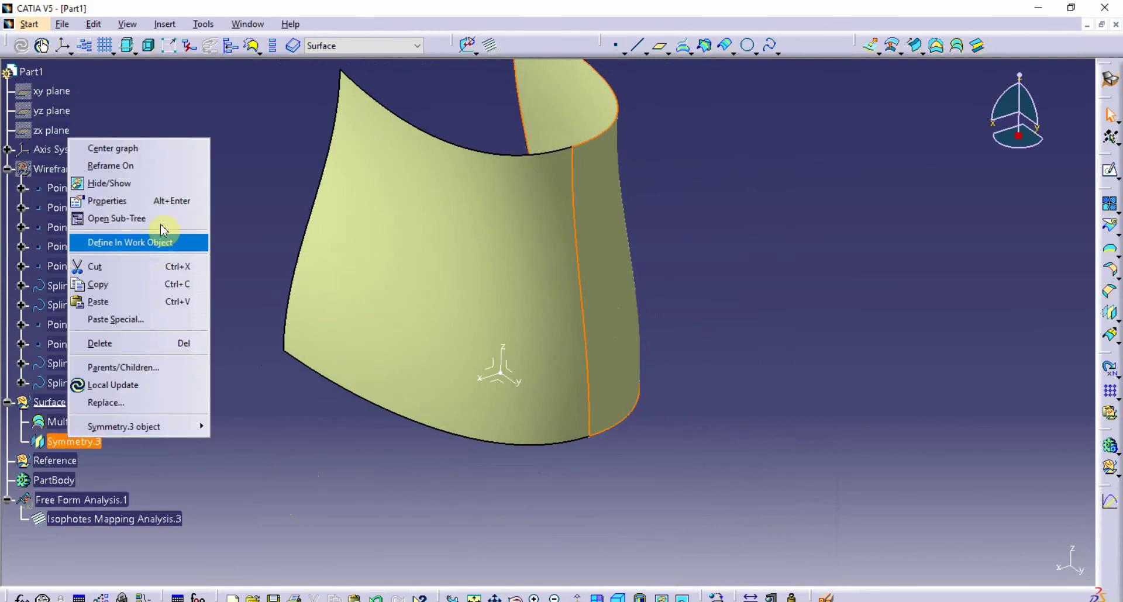
left_click(155, 183)
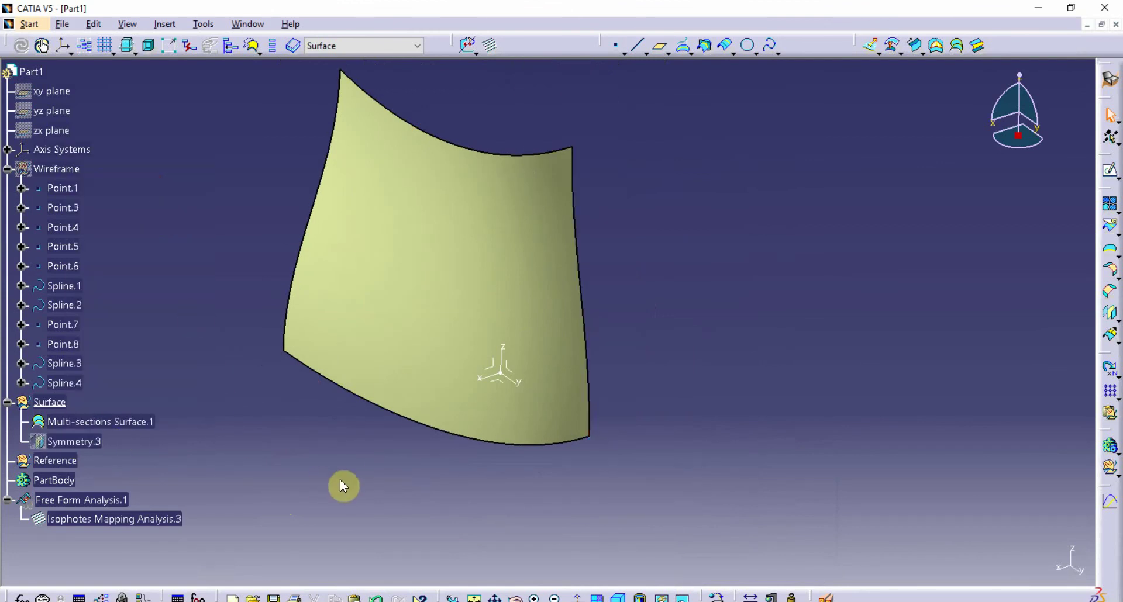
mouse_move(344, 486)
middle_mouse_down()
mouse_move(351, 479)
mouse_move(357, 492)
mouse_move(327, 490)
middle_mouse_up()
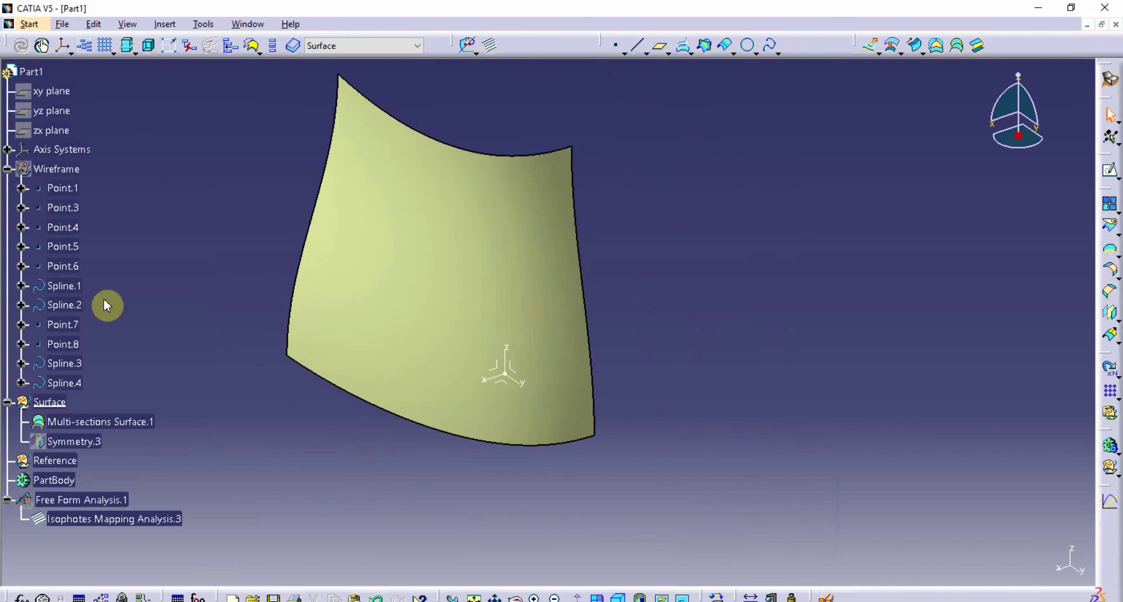
Show the Wireframe set's points and splines again
right_click(66, 171)
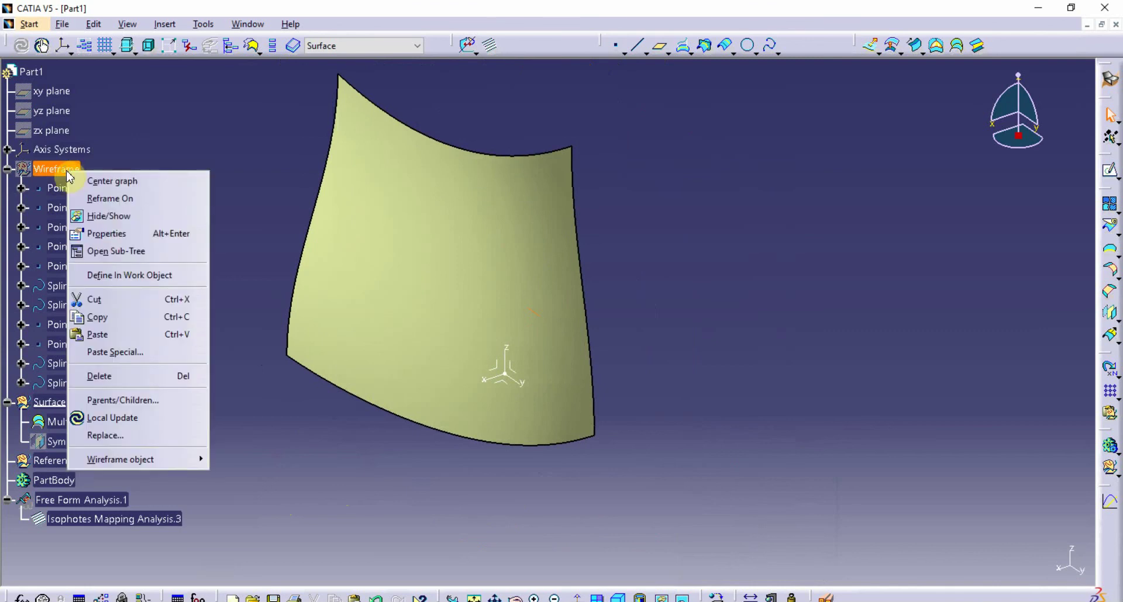
left_click(146, 217)
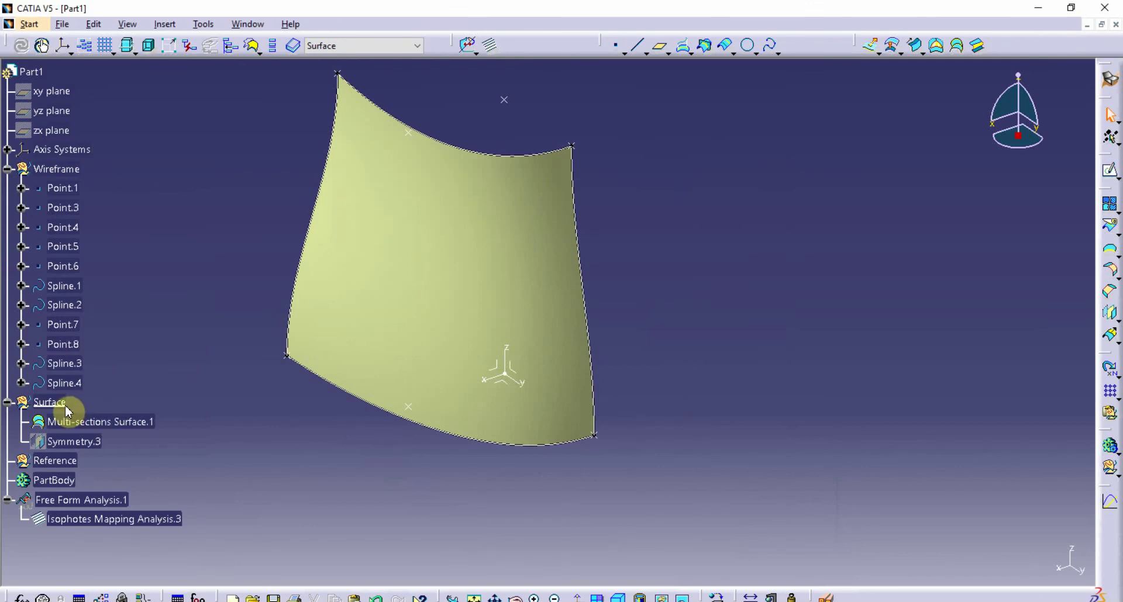
scroll(174, 422, "down", 3)
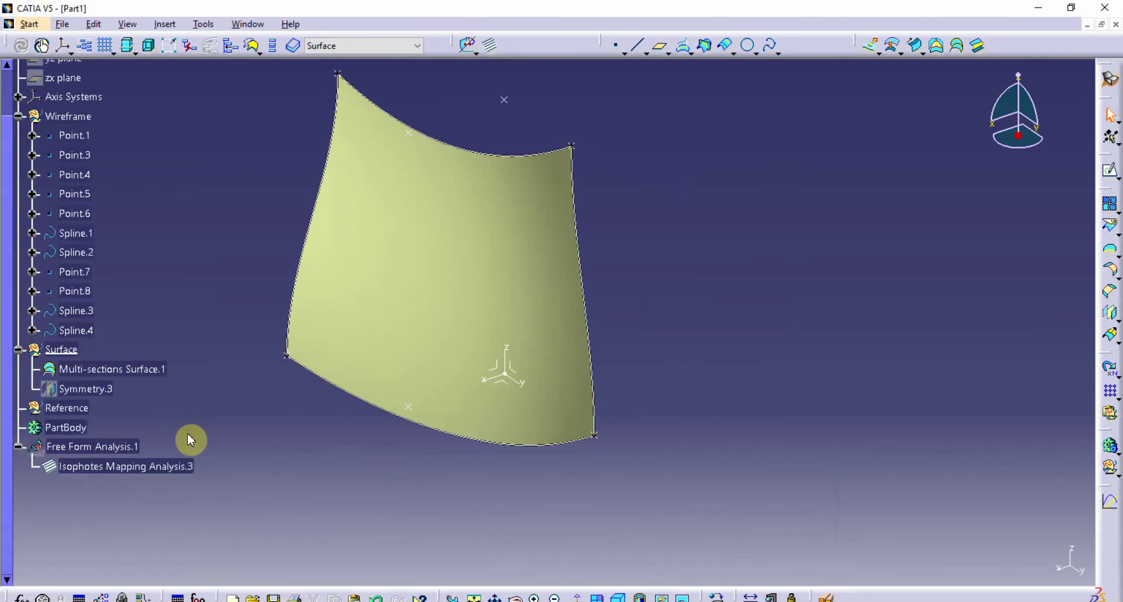
scroll(185, 432, "down", 3)
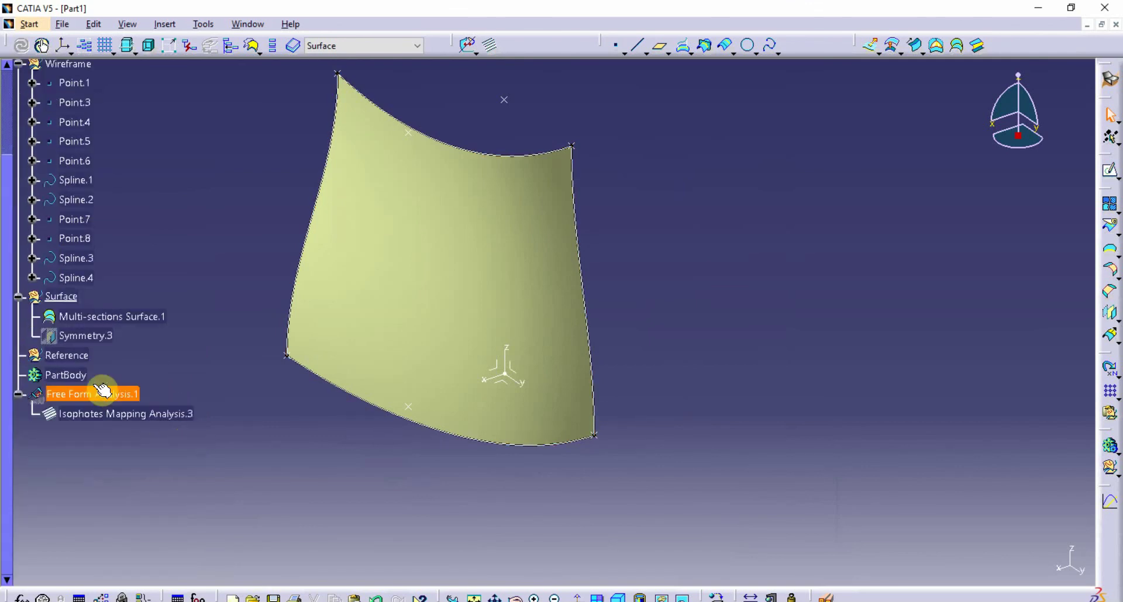
Make the Reference set the current work object and clear the selection
right_click(78, 357)
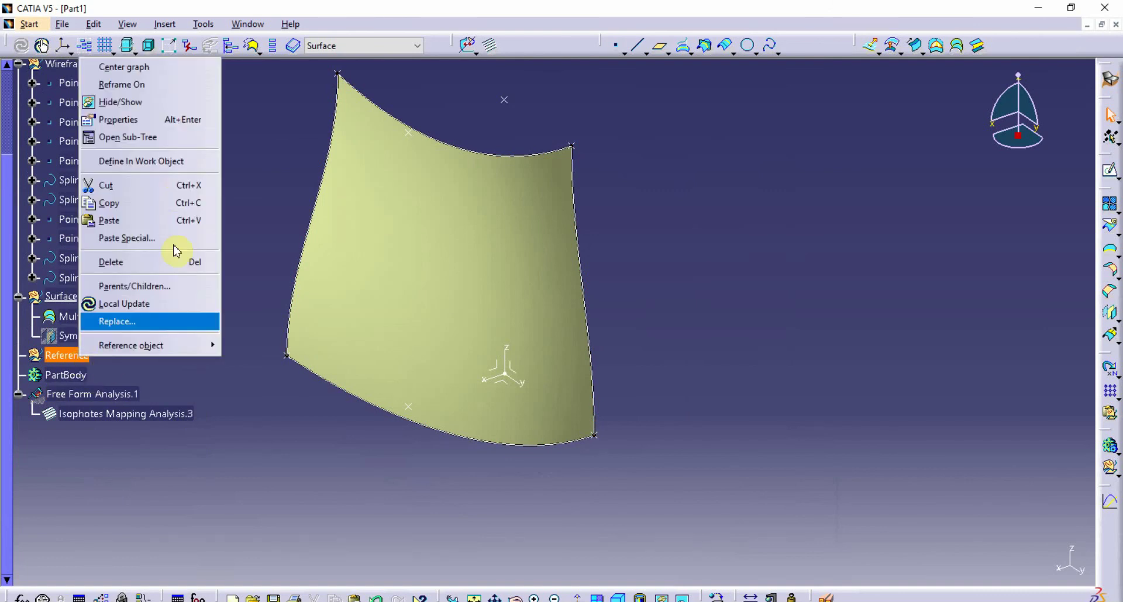
left_click(171, 163)
left_click(678, 211)
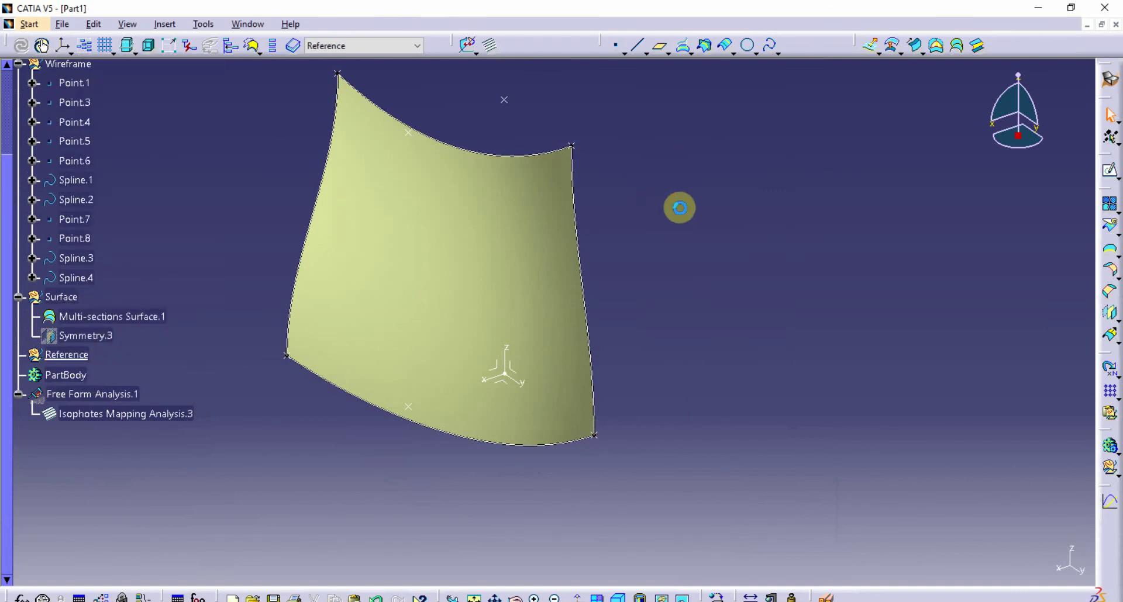
left_click(870, 48)
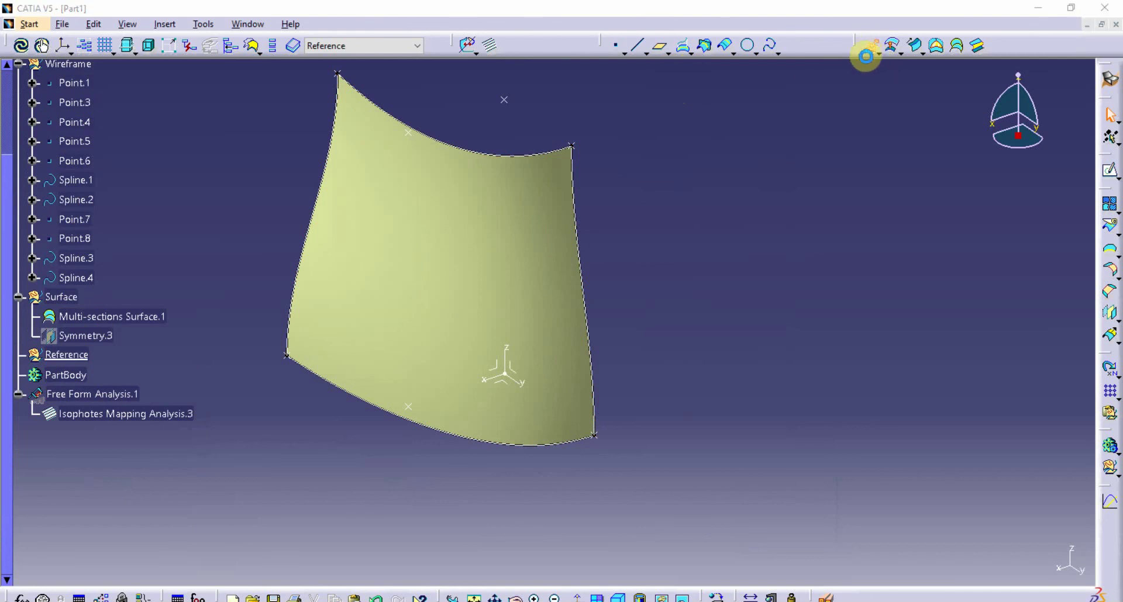
left_click(591, 324)
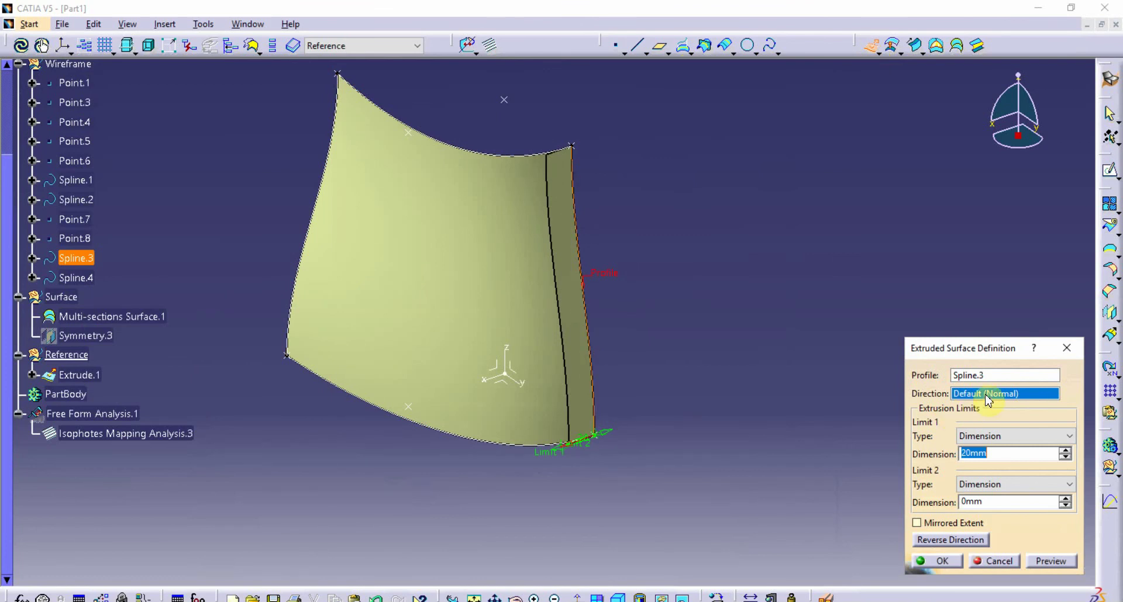
left_click(974, 396)
right_click(981, 398)
left_click(964, 394)
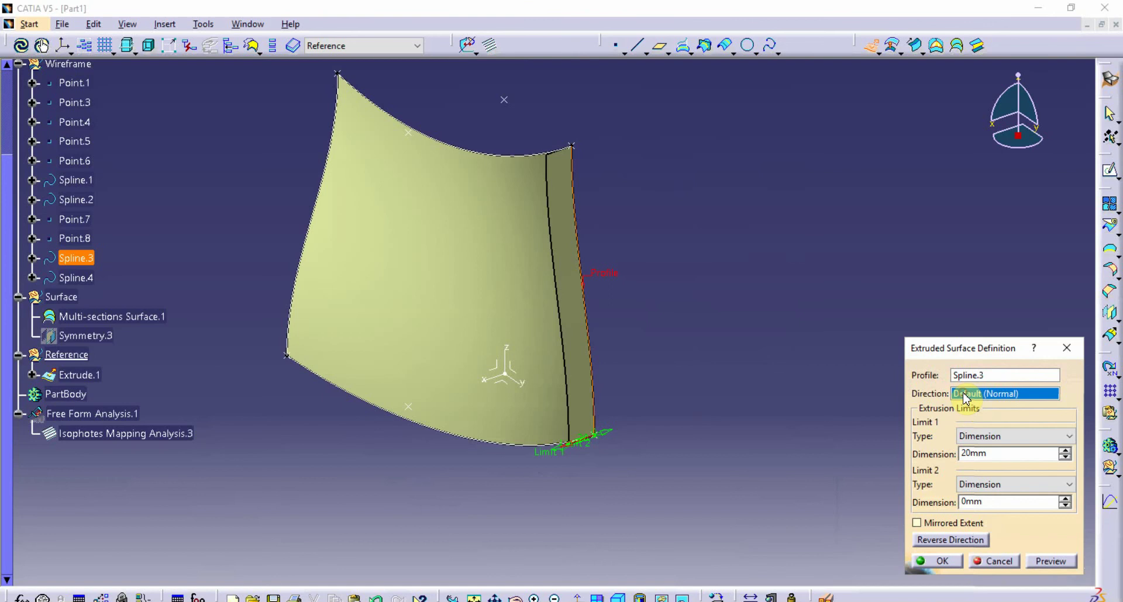
right_click(971, 394)
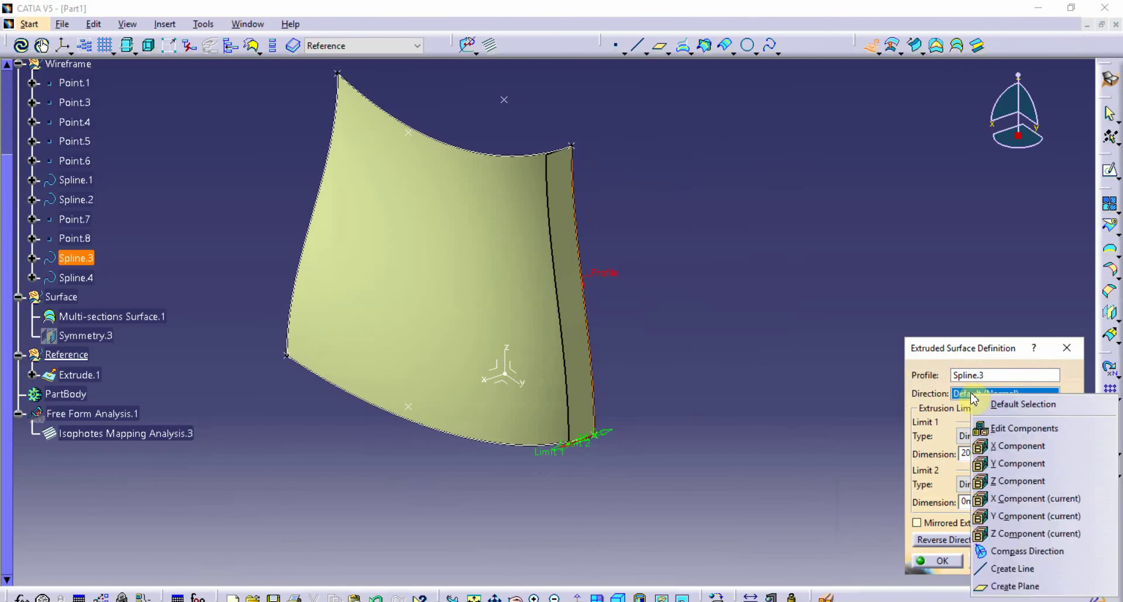
left_click(1024, 500)
left_click(952, 543)
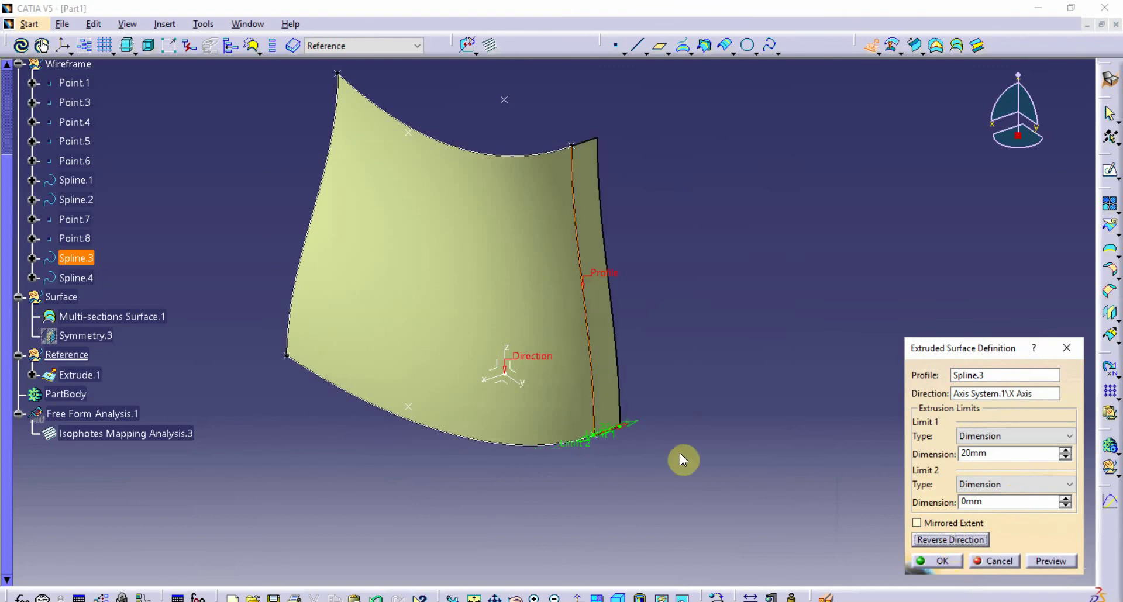
left_click_drag(634, 428, 777, 481)
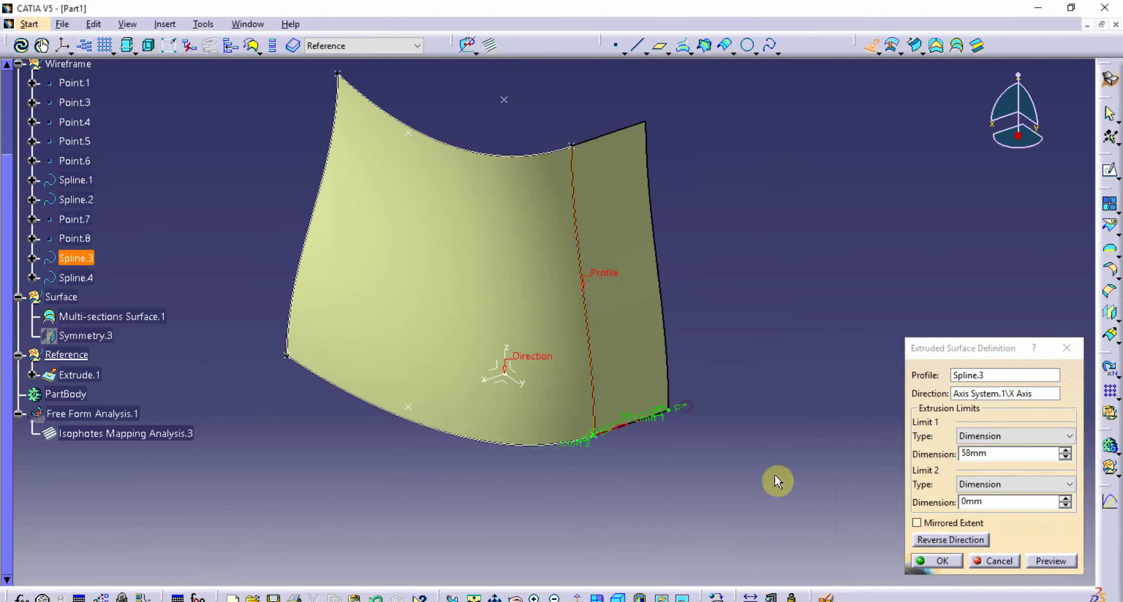
left_click(941, 562)
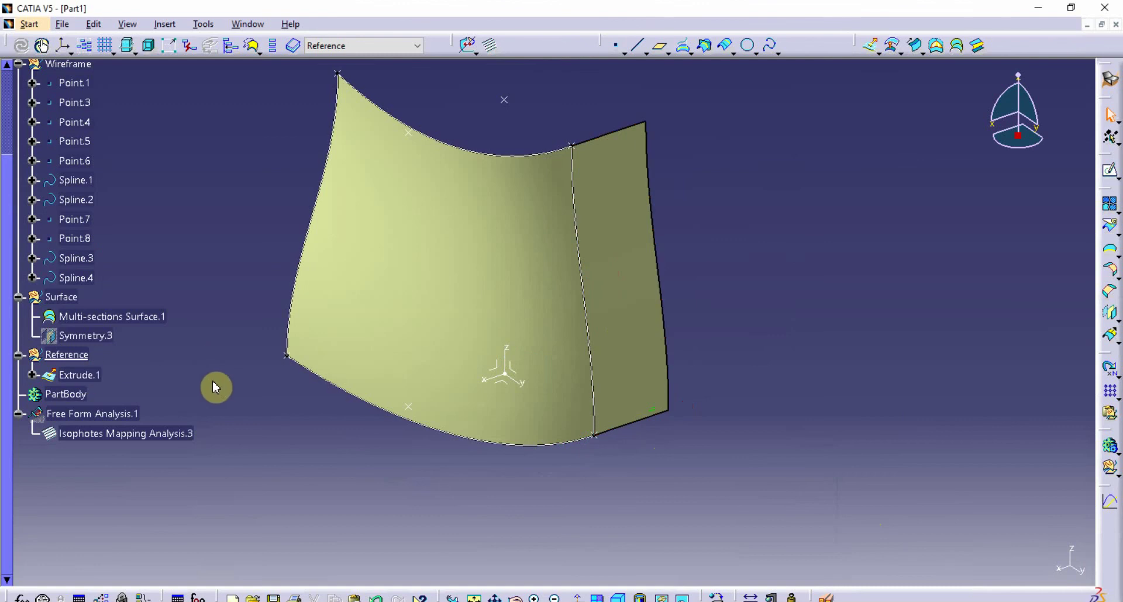
Make the Surface set the work object and open Multi-sections Surface.1's definition
right_click(69, 296)
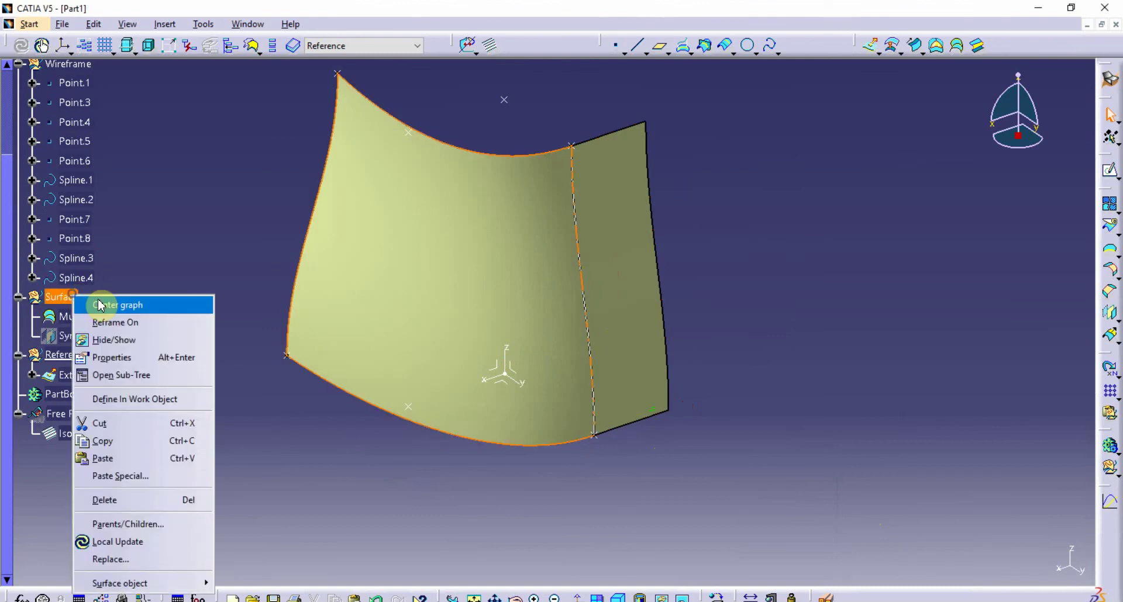
left_click(162, 403)
left_click(123, 320)
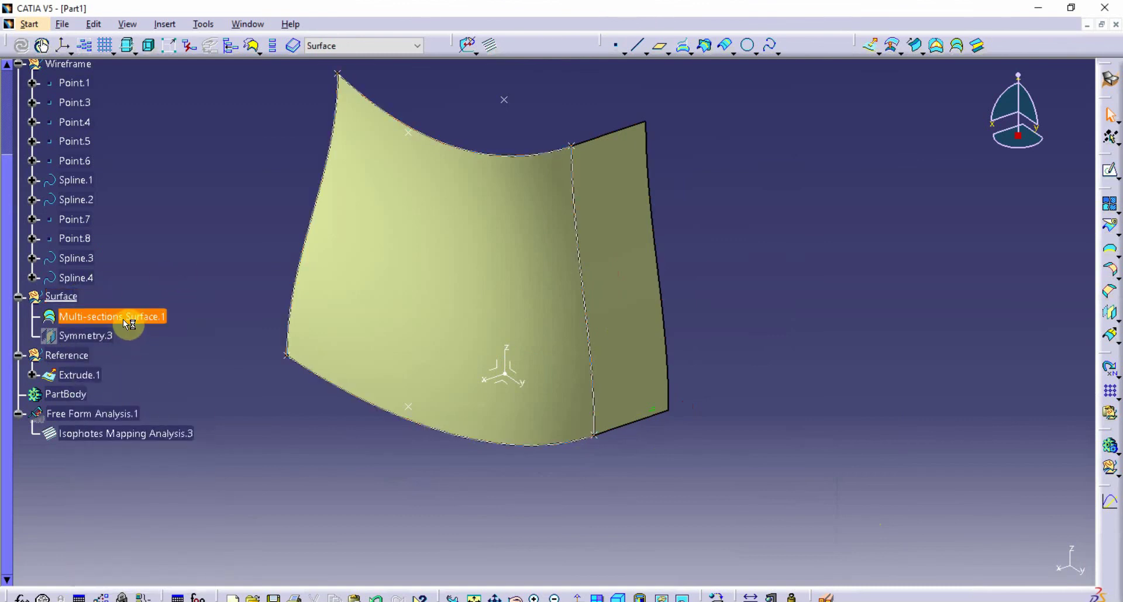
double_click(123, 320)
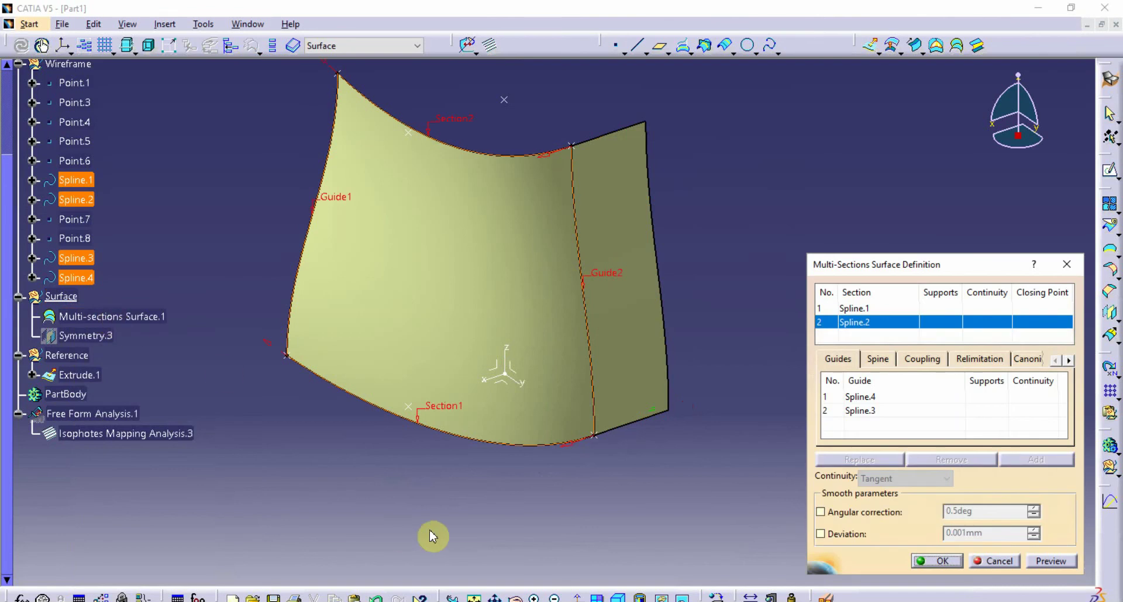
middle_click_drag(447, 529, 572, 176)
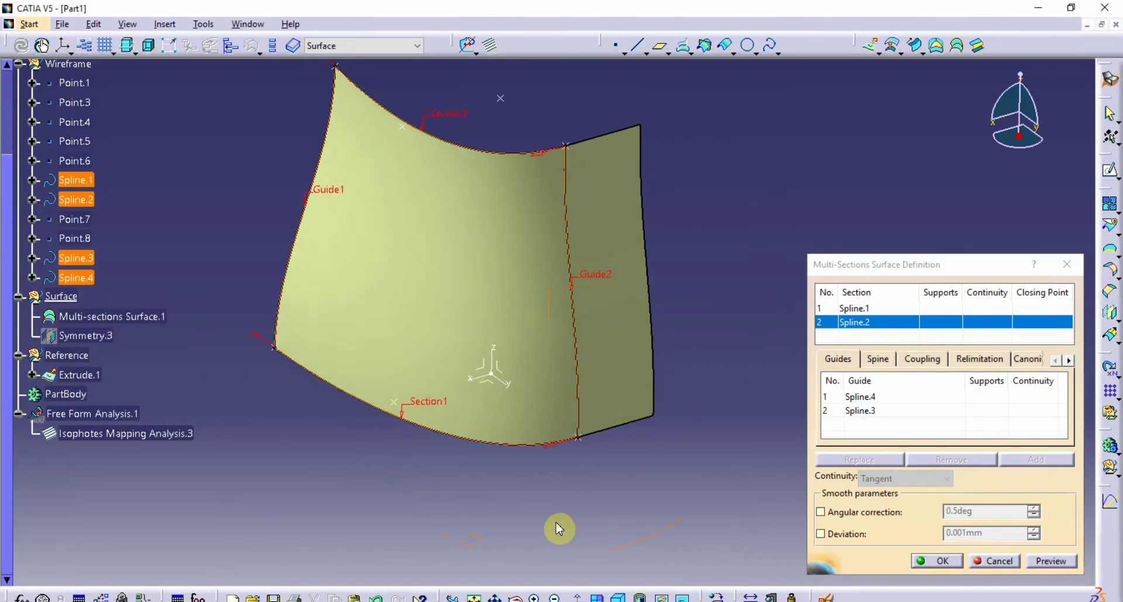
middle_click_drag(527, 522, 514, 476)
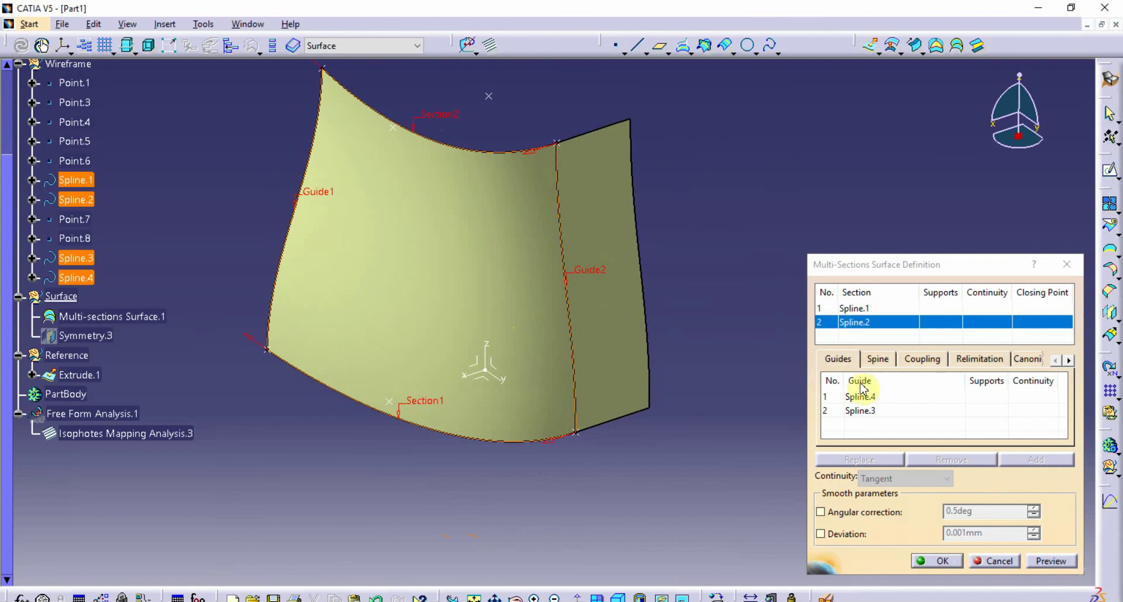
Give guide Spline.3 the Extrude.1 surface as support with Tangent continuity
left_click(862, 412)
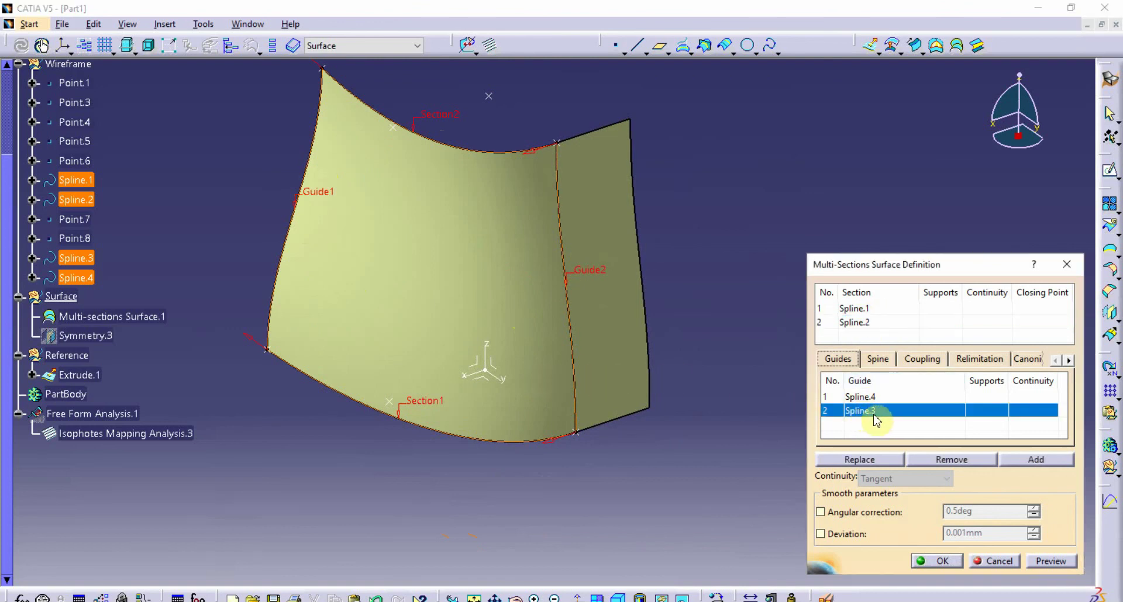
left_click(620, 336)
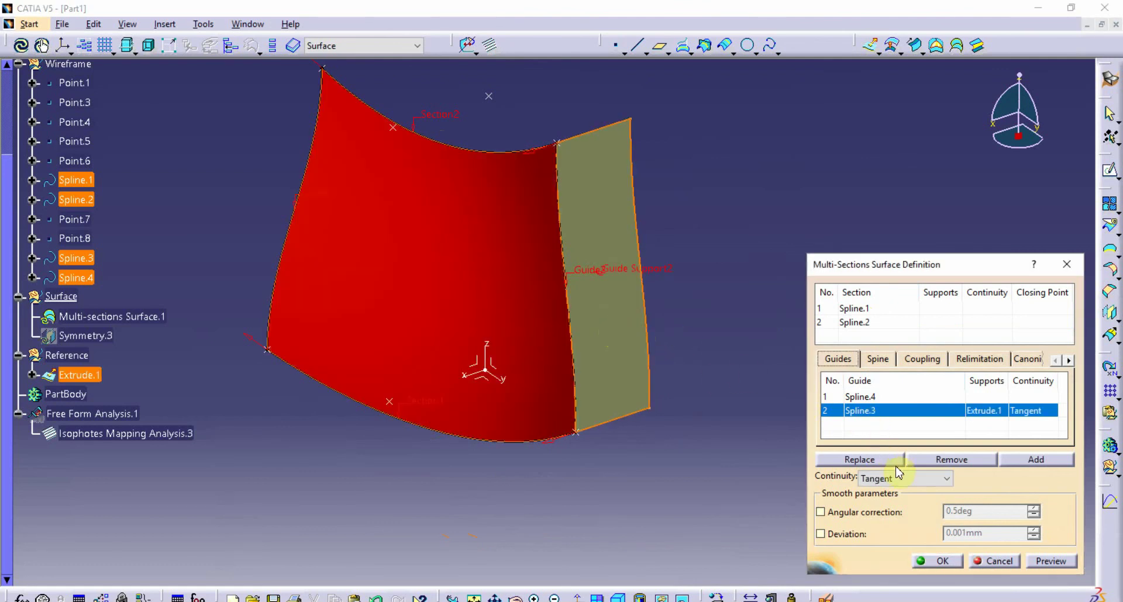
left_click(864, 480)
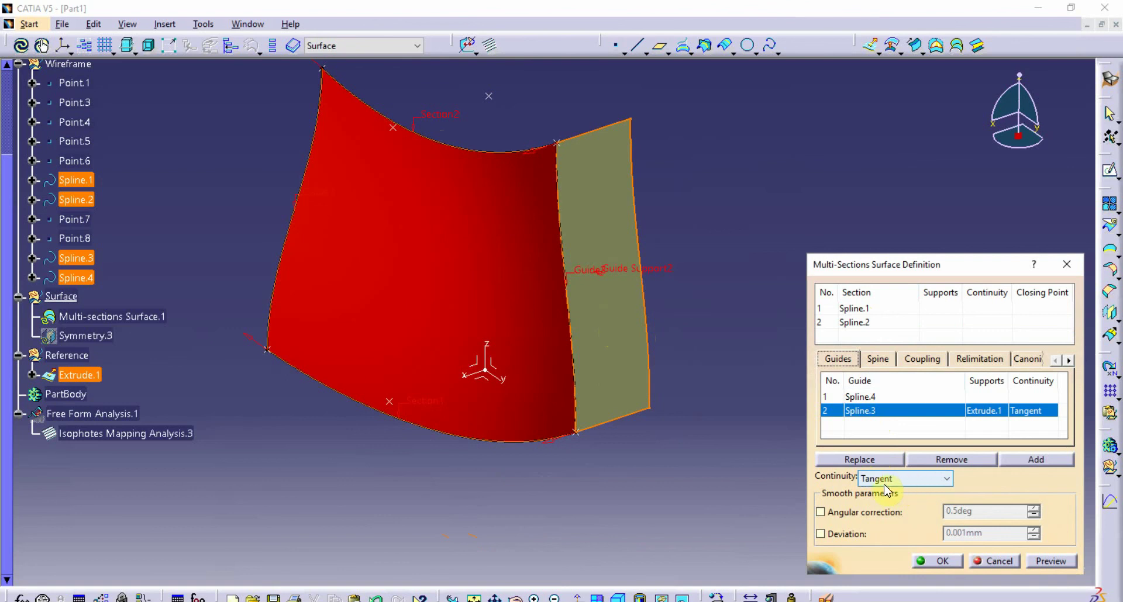
left_click(532, 316)
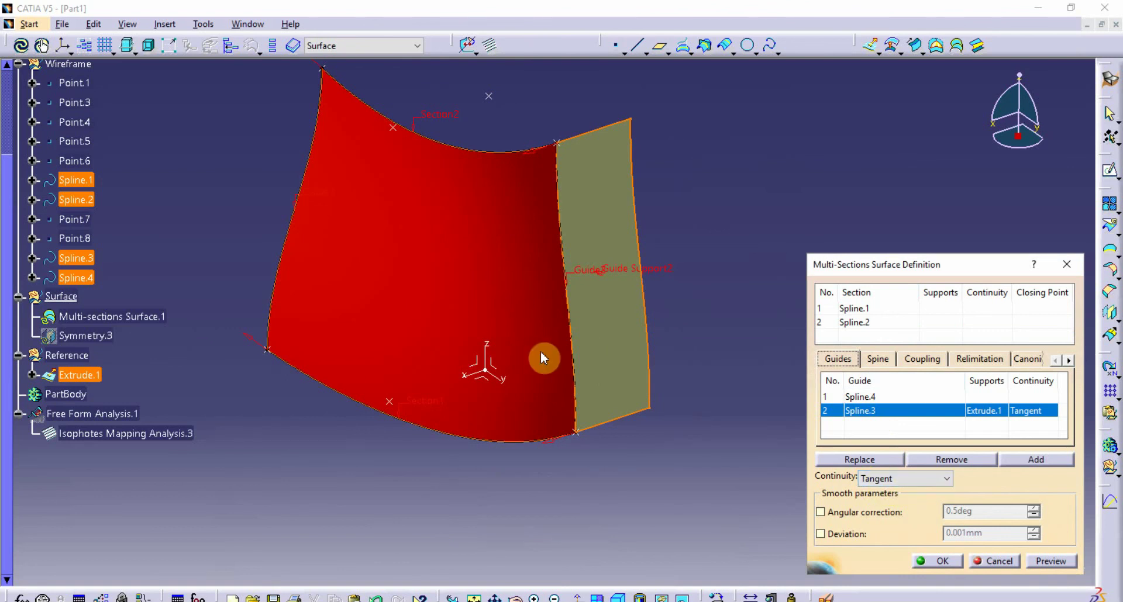
Confirm the multi-sections surface, hide the Reference extrusion and show Symmetry.3
left_click(935, 561)
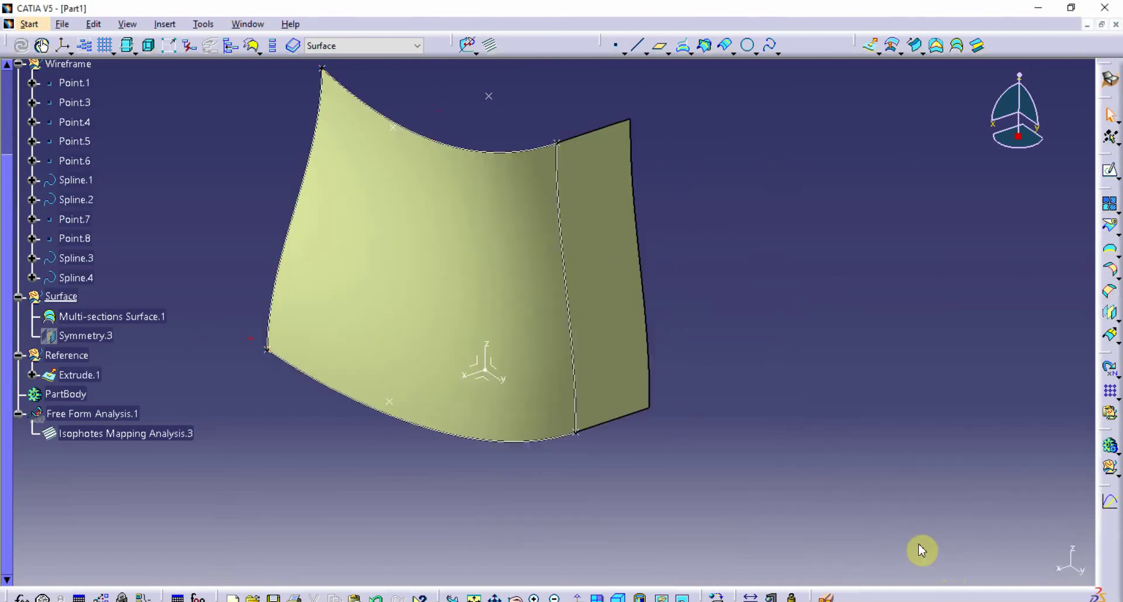
right_click(69, 356)
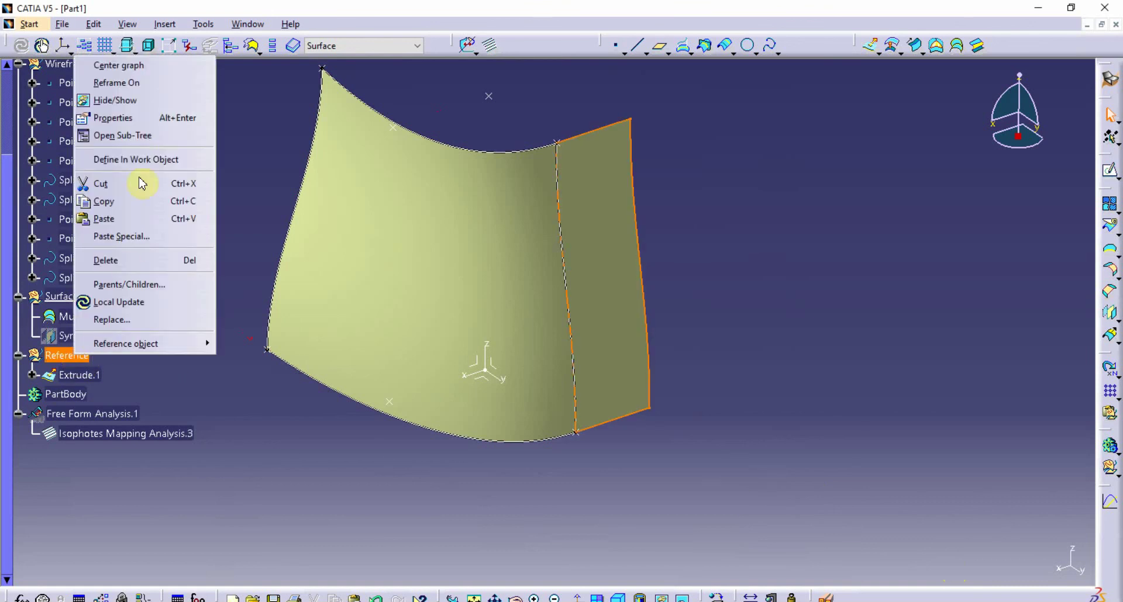
left_click(141, 100)
right_click(105, 332)
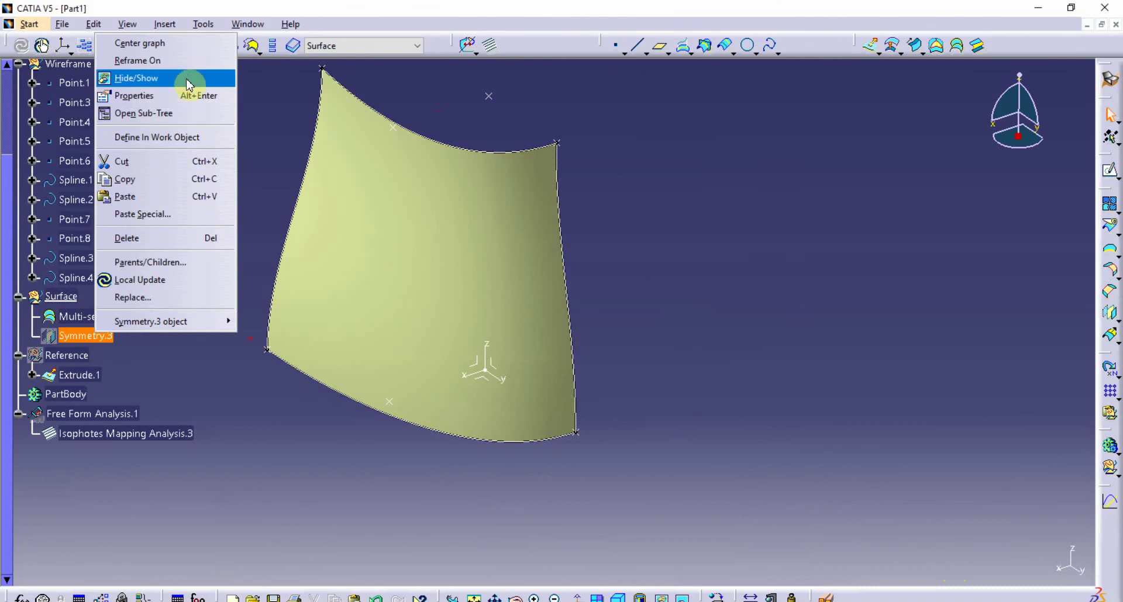
left_click(186, 76)
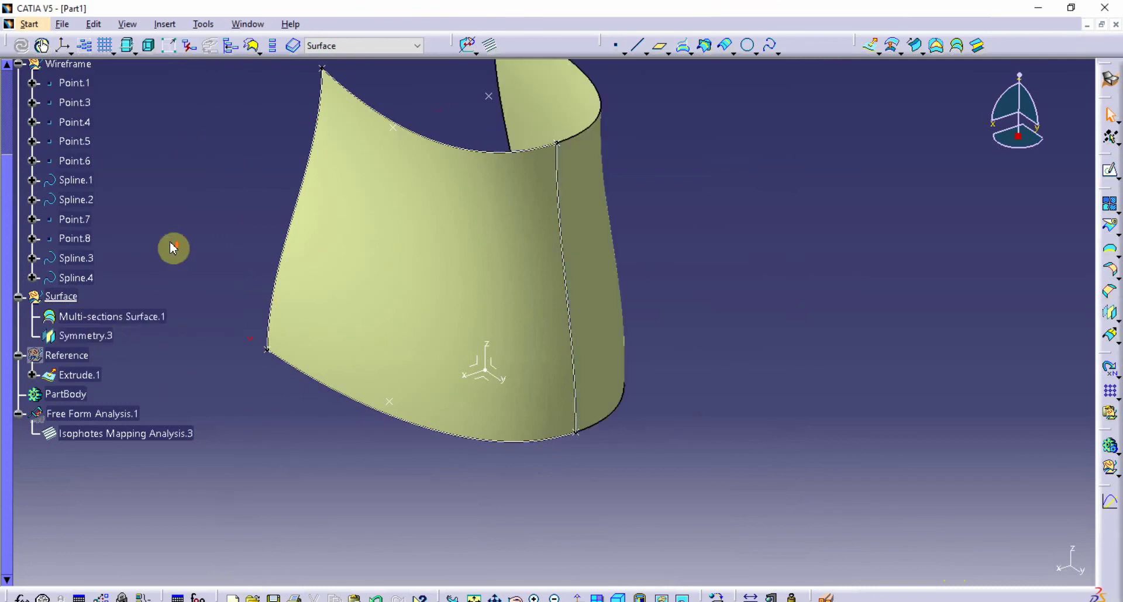
Hide the Wireframe set's points and splines and clear the selection
scroll(100, 188, "up", 3)
right_click(58, 168)
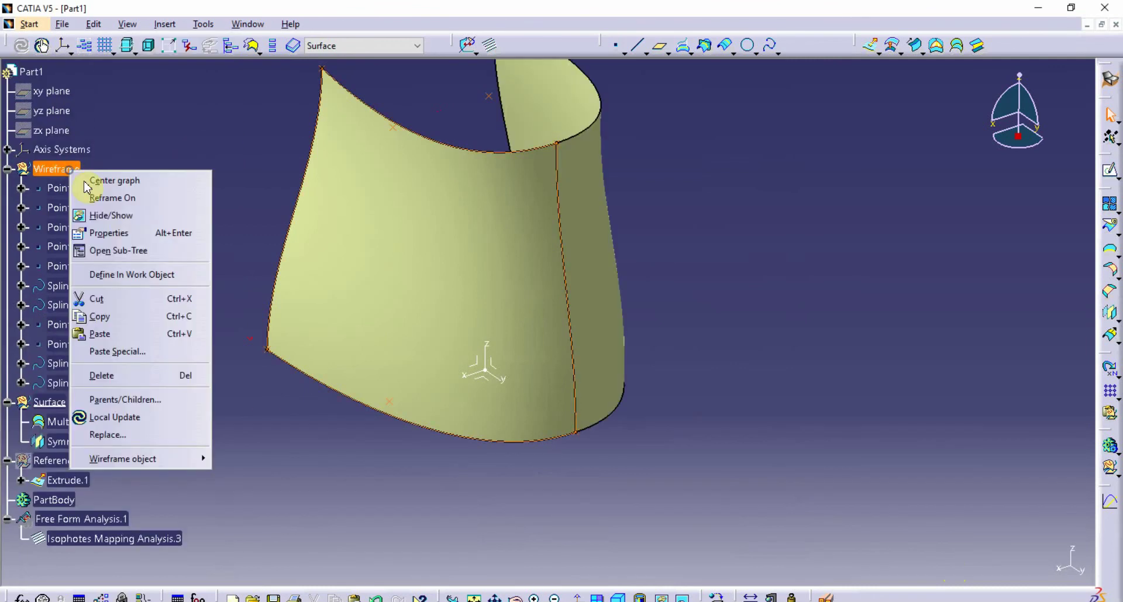
left_click(122, 216)
left_click(243, 409)
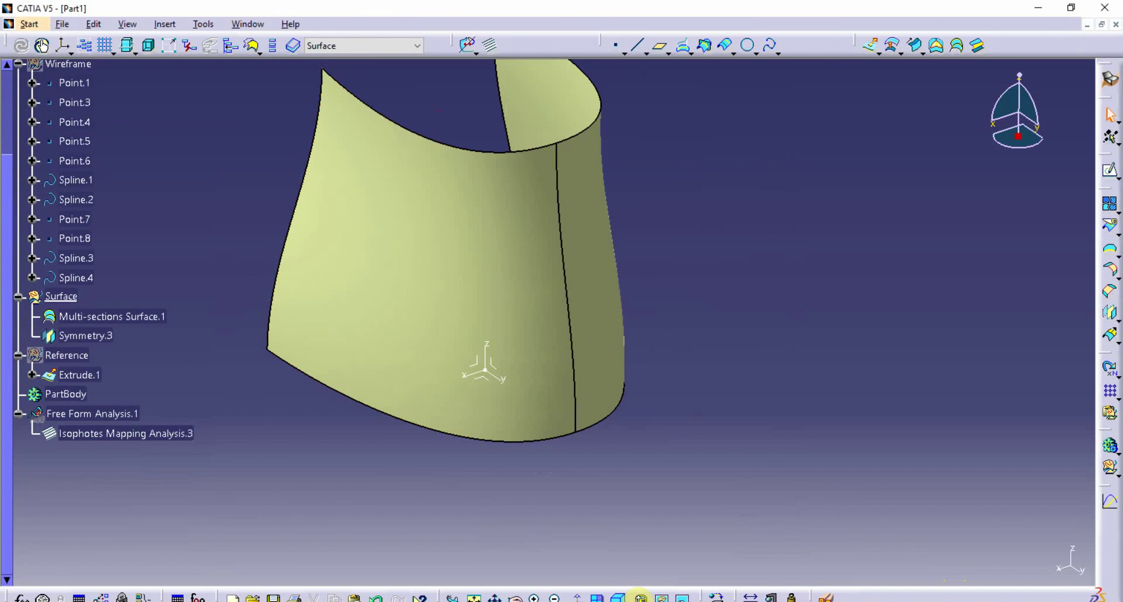
left_click(662, 598)
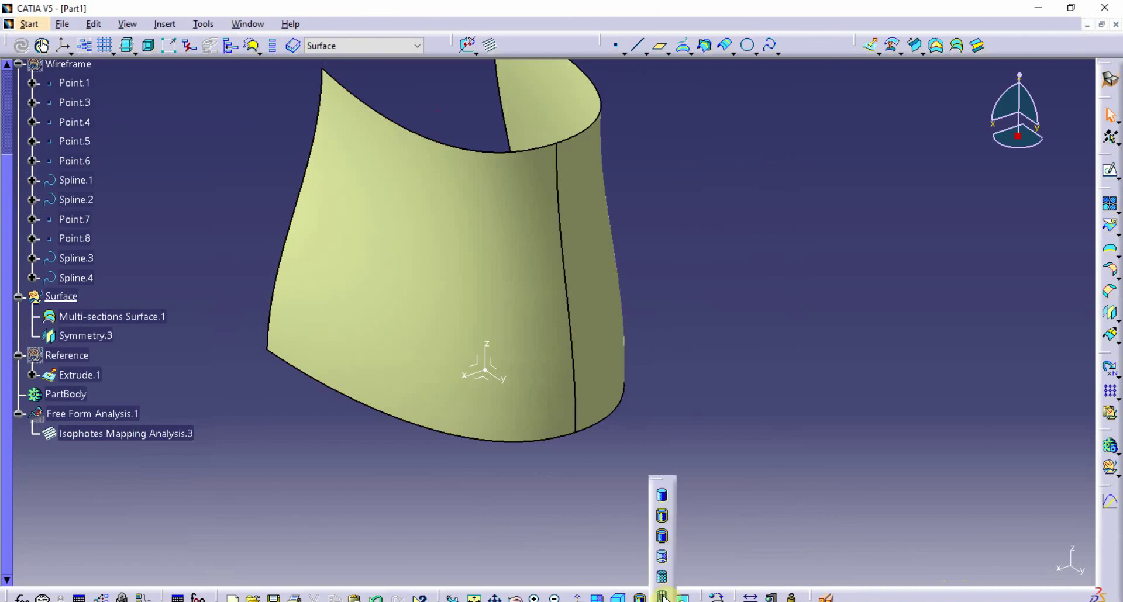
Switch the joined surfaces to isophote stripes and rotate to examine them across the seam
left_click(663, 579)
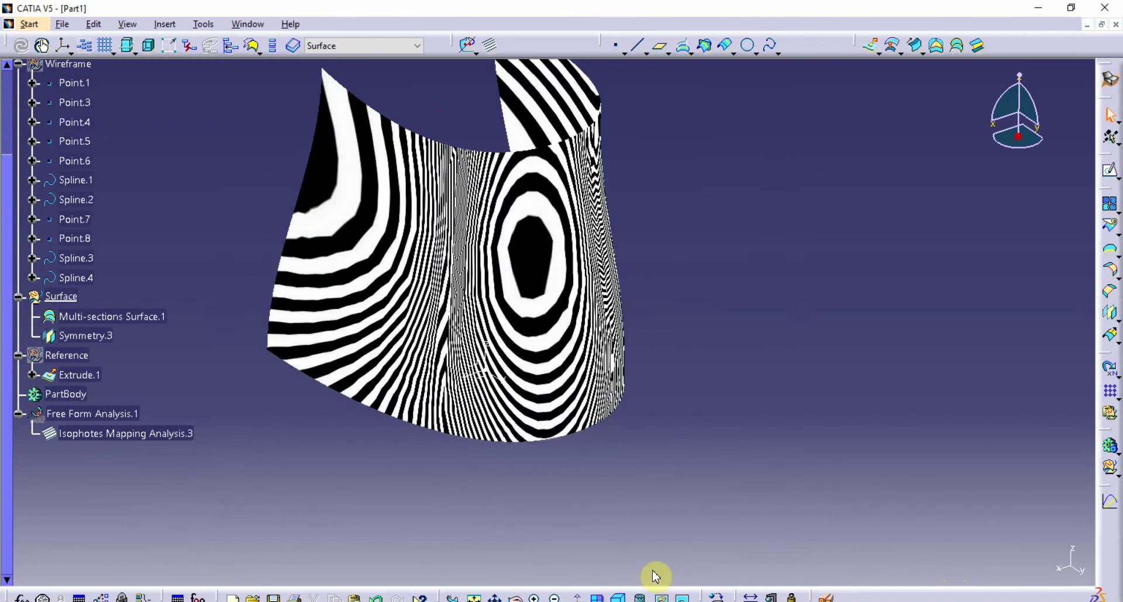
mouse_move(609, 504)
middle_mouse_down()
mouse_move(583, 508)
mouse_move(610, 516)
mouse_move(625, 484)
mouse_move(690, 468)
middle_mouse_up()
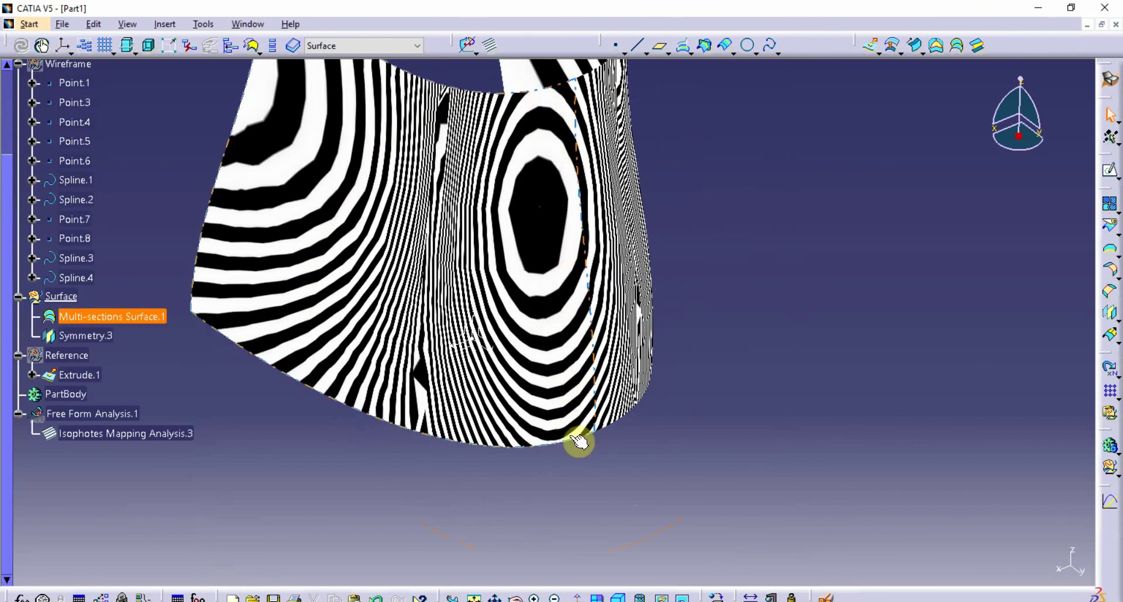
middle_click_drag(629, 479, 509, 487)
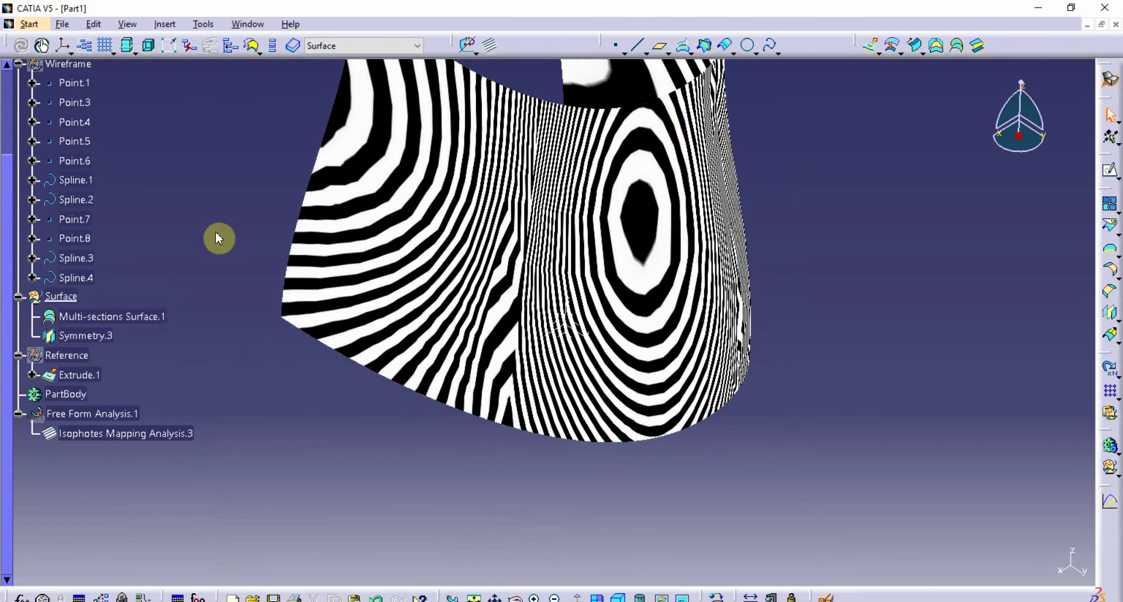
scroll(182, 324, "up", 1)
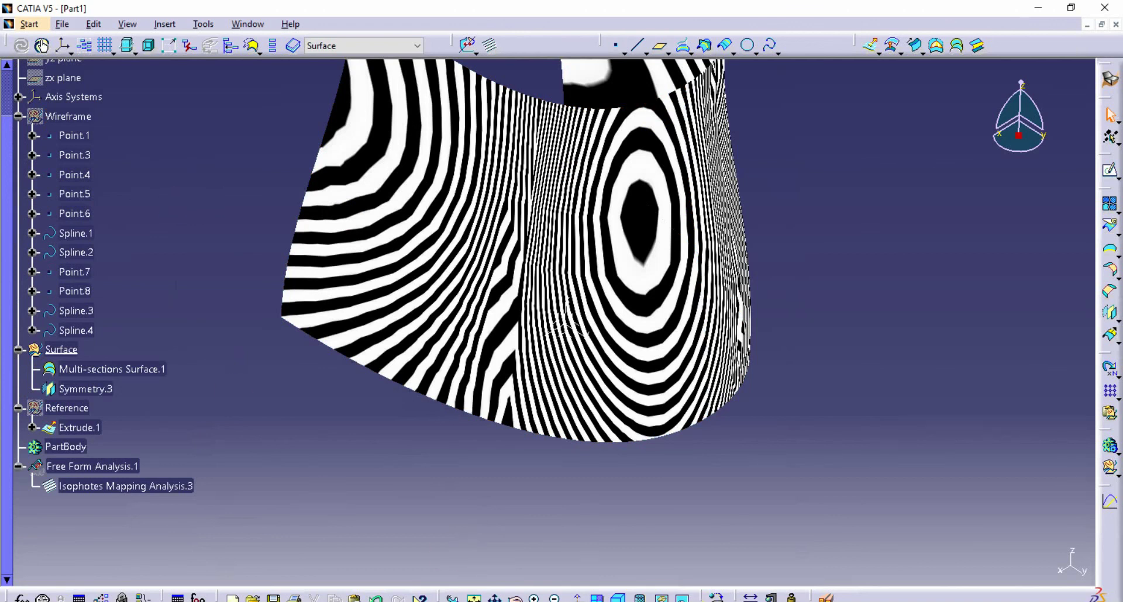
Return to Shading with Edges and show the Wireframe set's points and splines
left_click(641, 597)
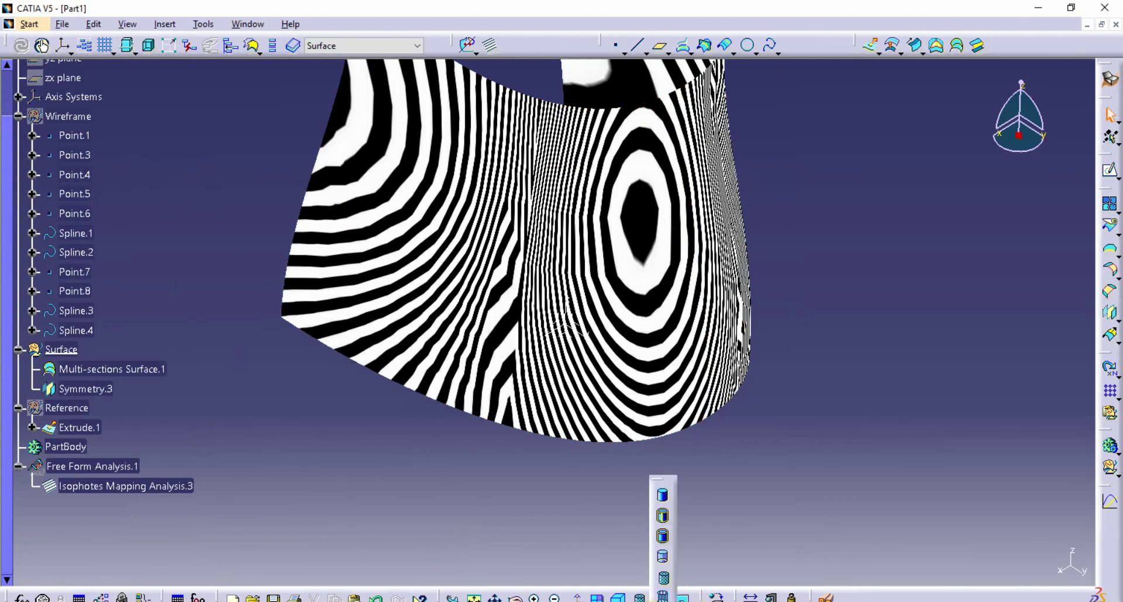
left_click(664, 521)
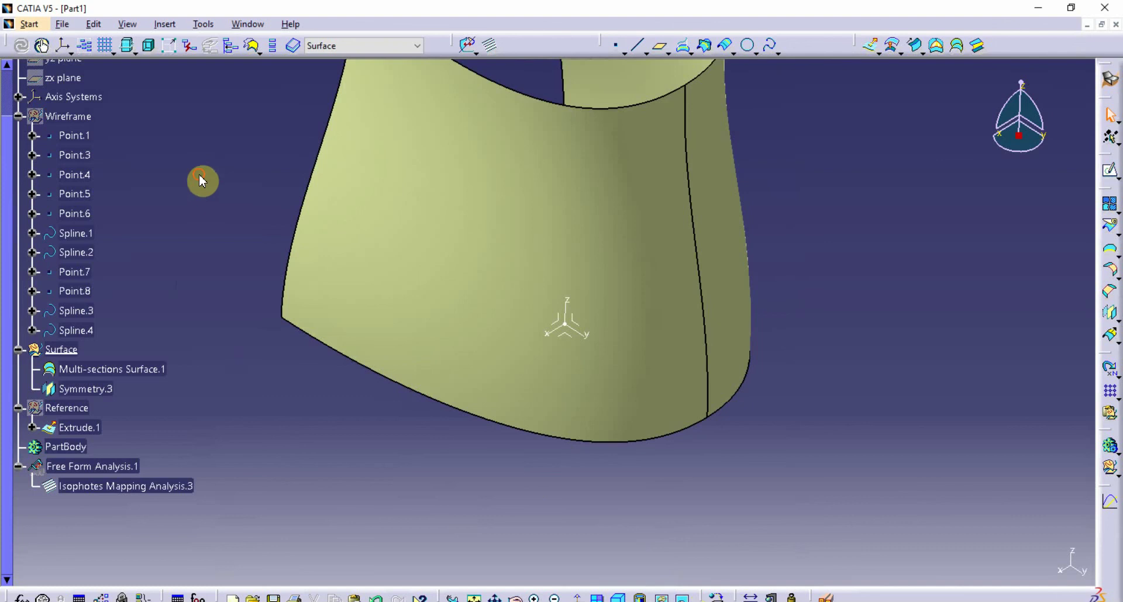
right_click(77, 117)
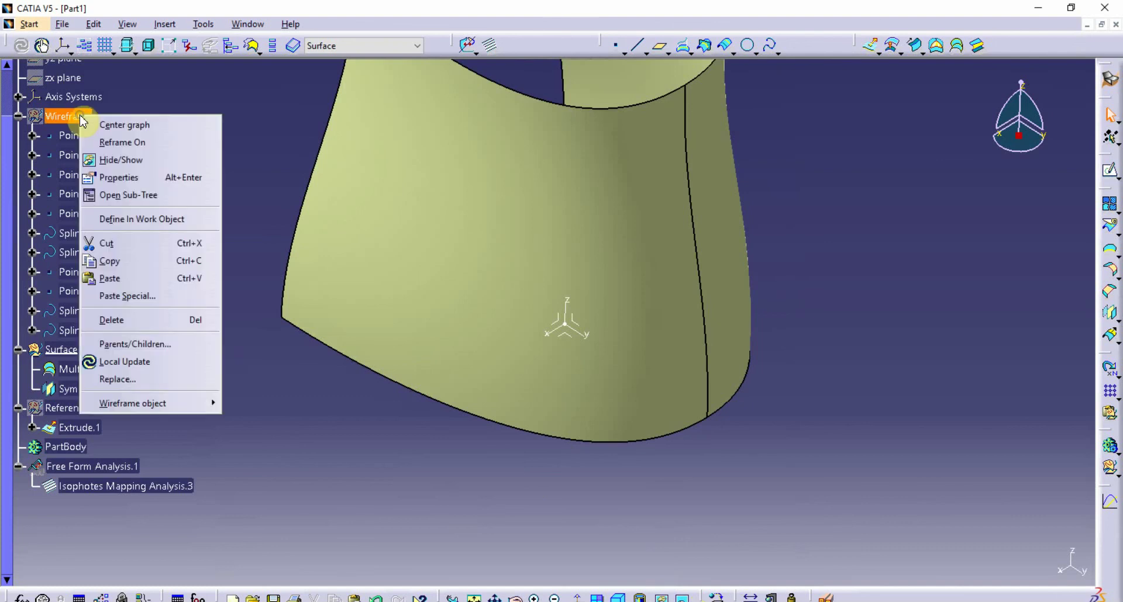
left_click(155, 163)
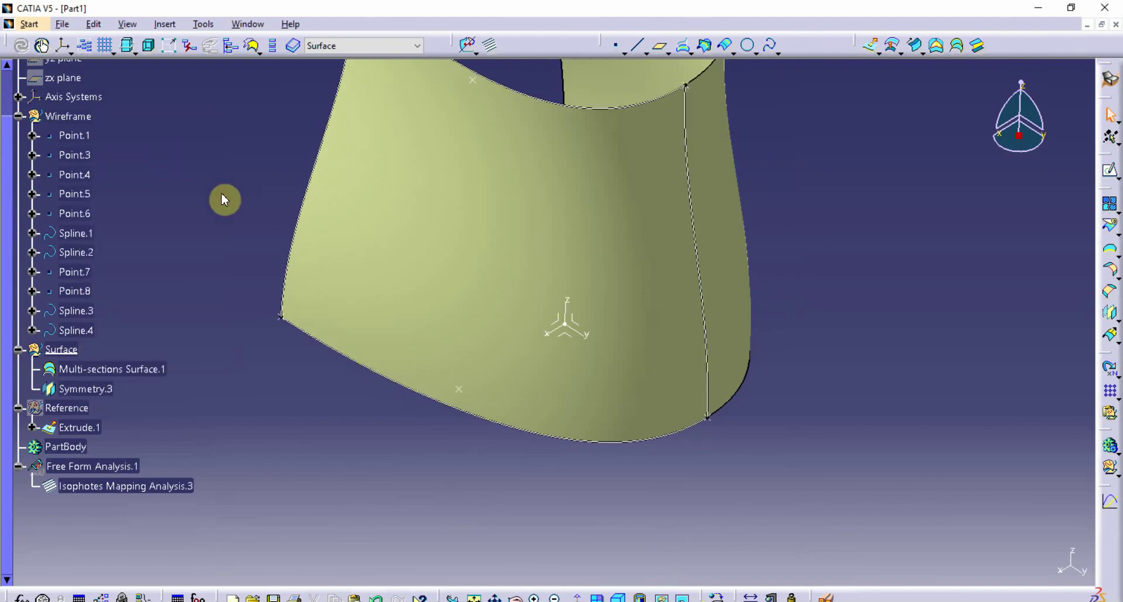
Reposition the view and reopen the Multi-sections Surface.1 definition
middle_click_drag(255, 211, 261, 246)
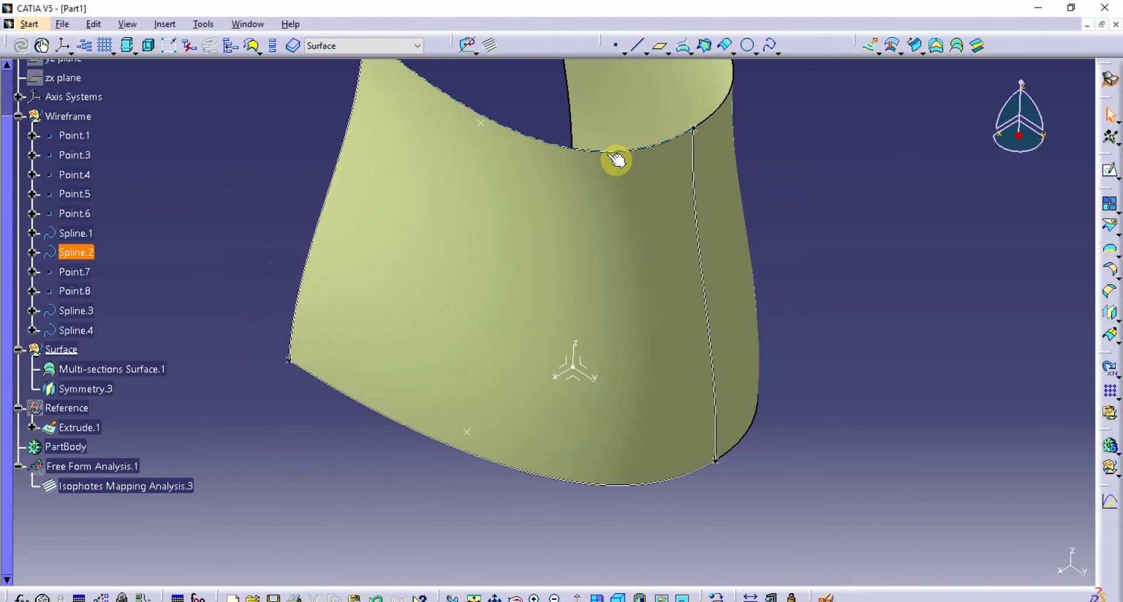
middle_click_drag(609, 298, 585, 275)
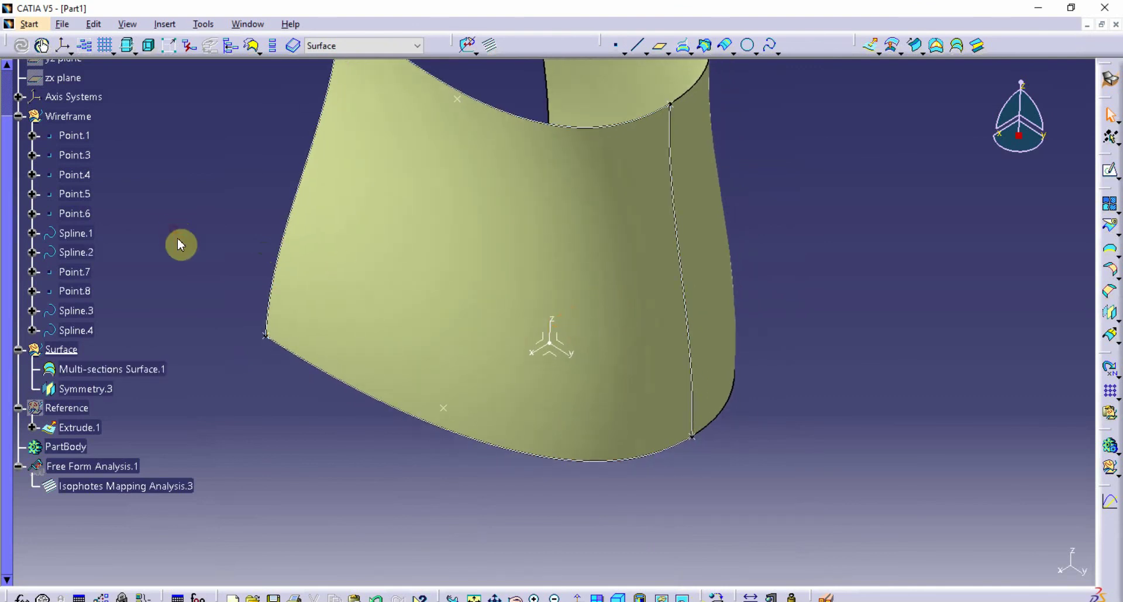
double_click(142, 370)
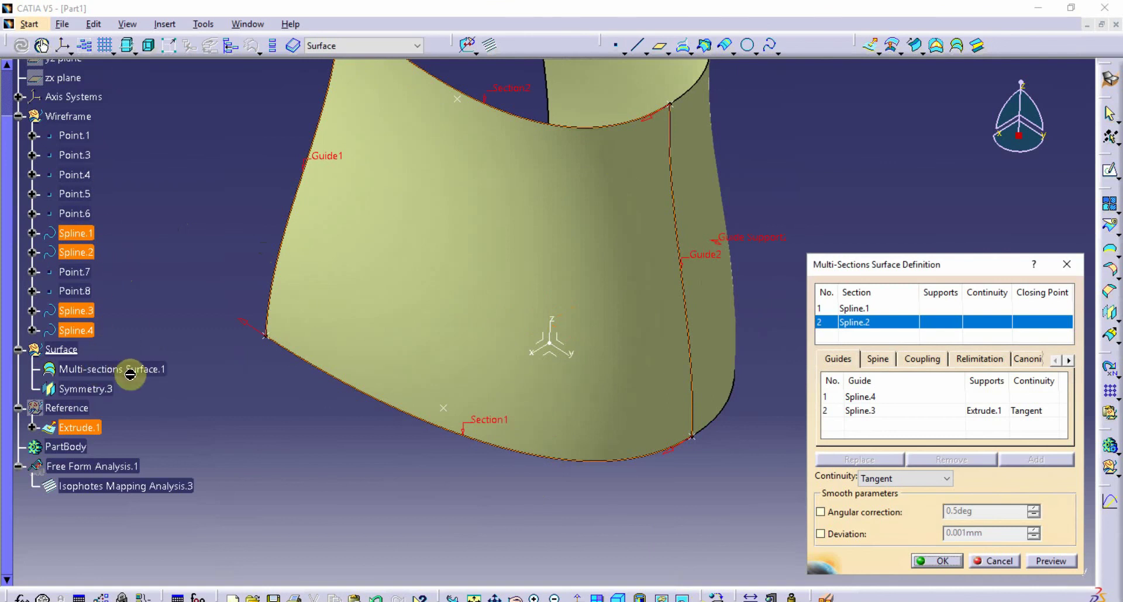
Set the Spline.3 guide's continuity to Curvature in the multi-sections definition
left_click_drag(889, 265, 870, 183)
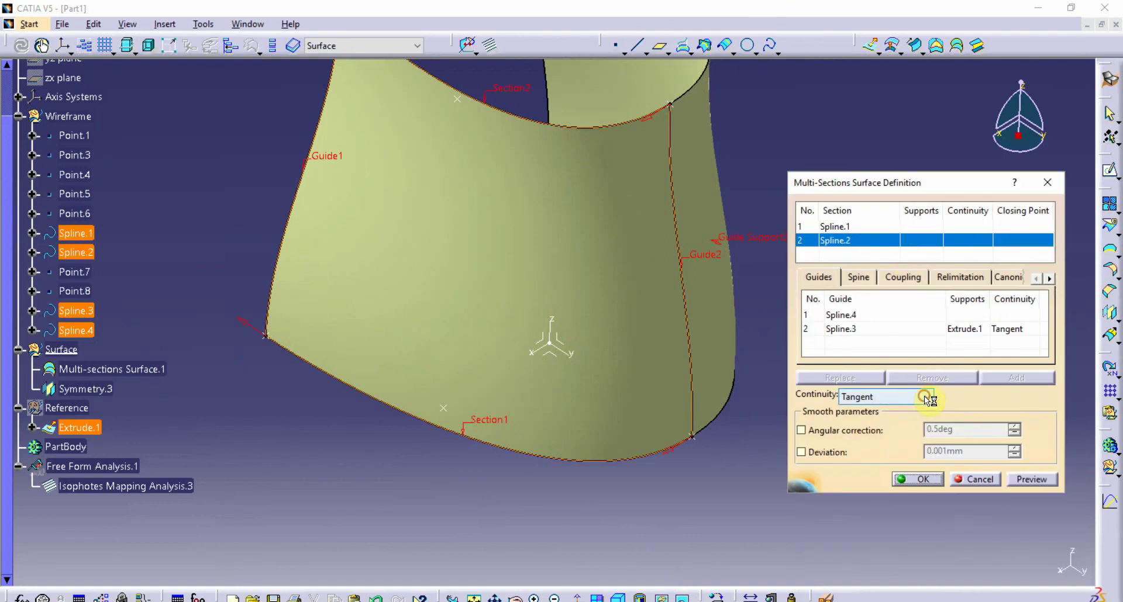
left_click(925, 398)
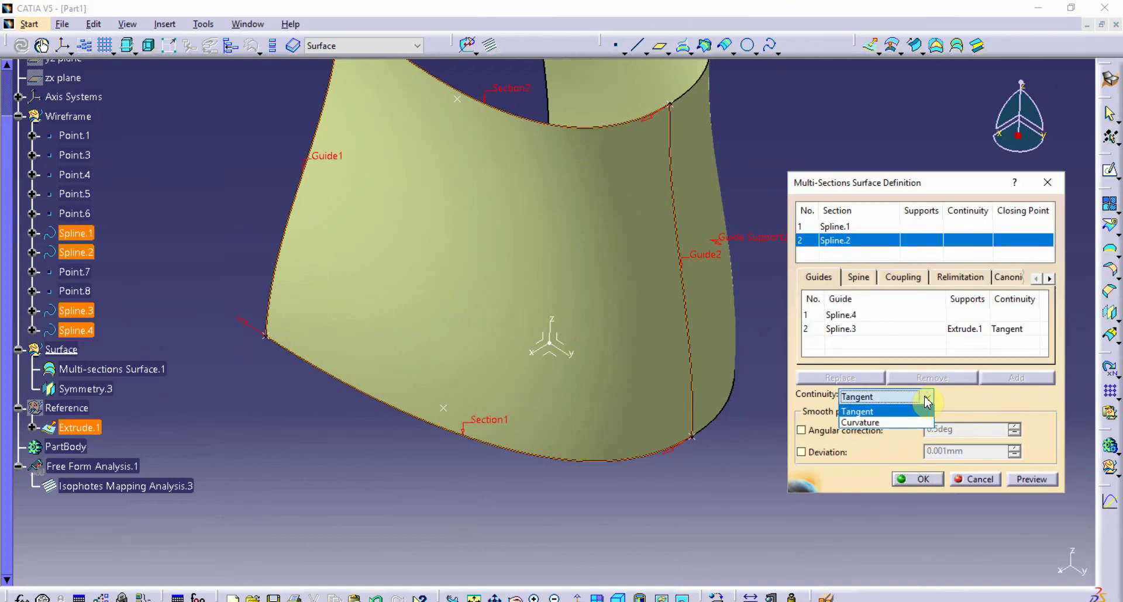
left_click(895, 424)
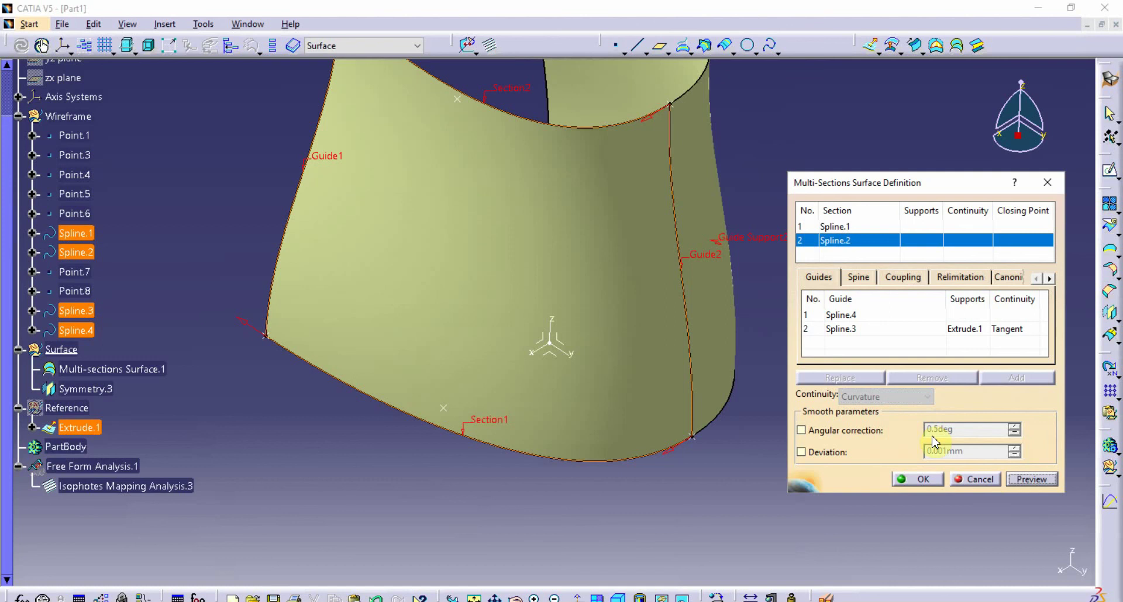
left_click(982, 331)
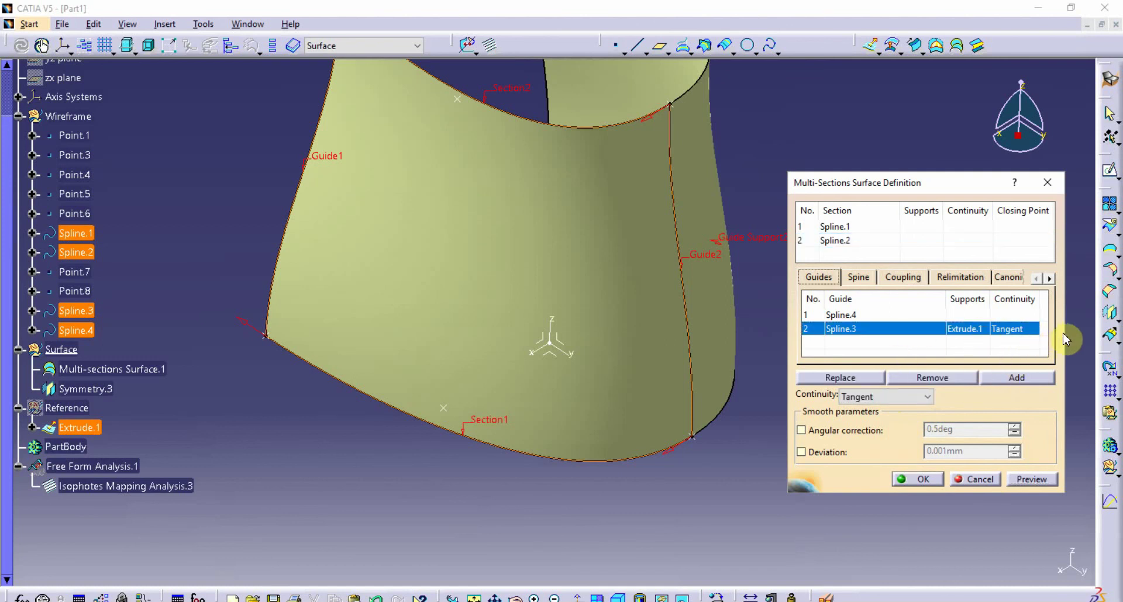
left_click_drag(1064, 338, 1088, 338)
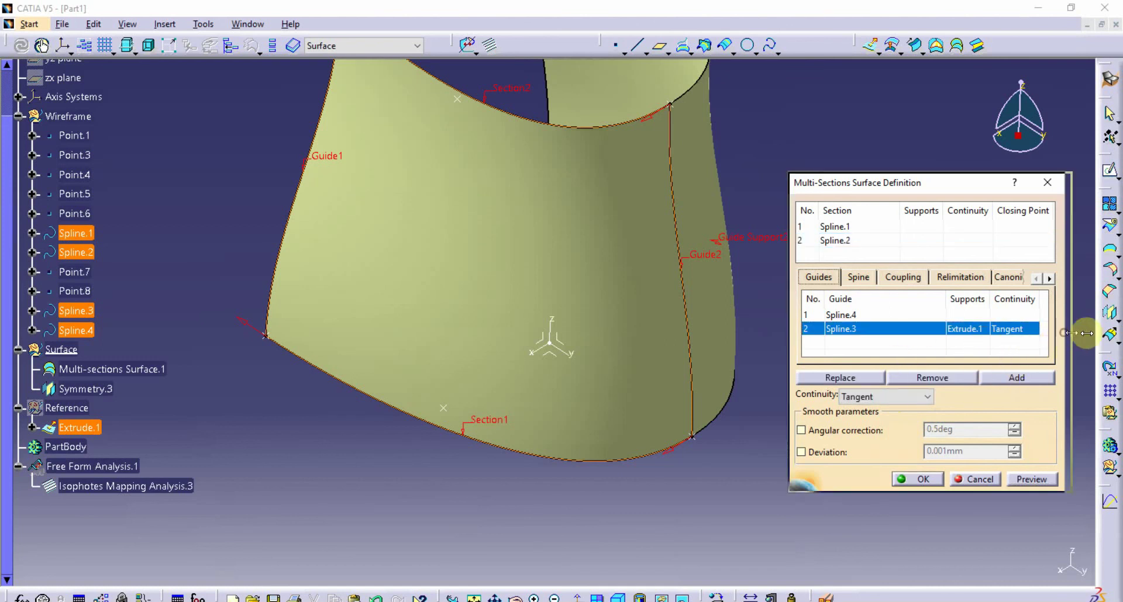
left_click(895, 397)
left_click(895, 426)
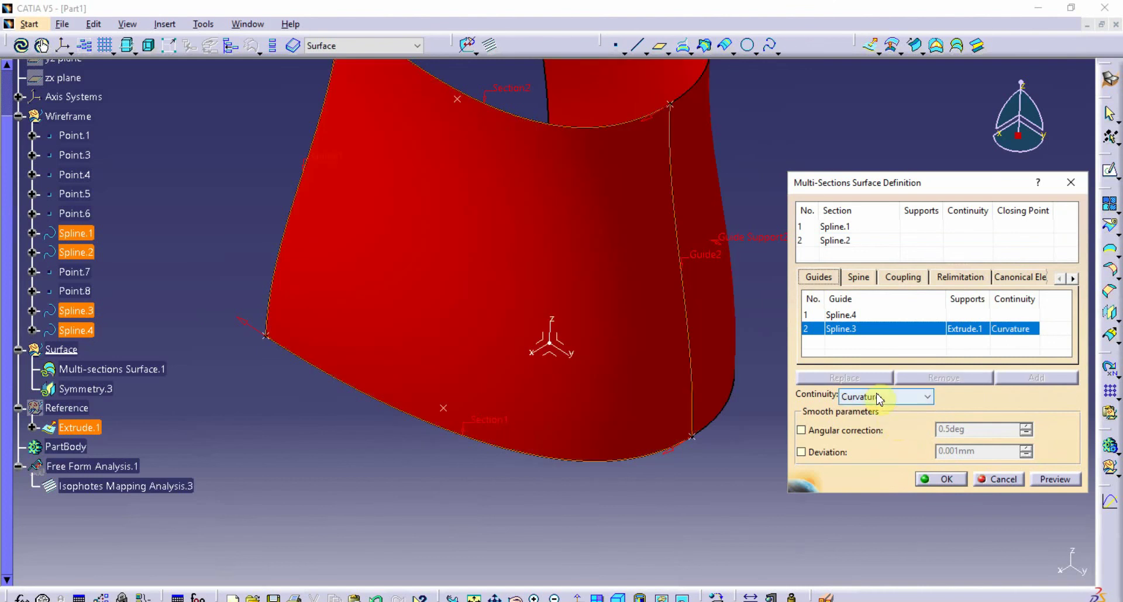
Preview the curvature result, dismiss the update error, and cancel the surface changes
left_click(1056, 479)
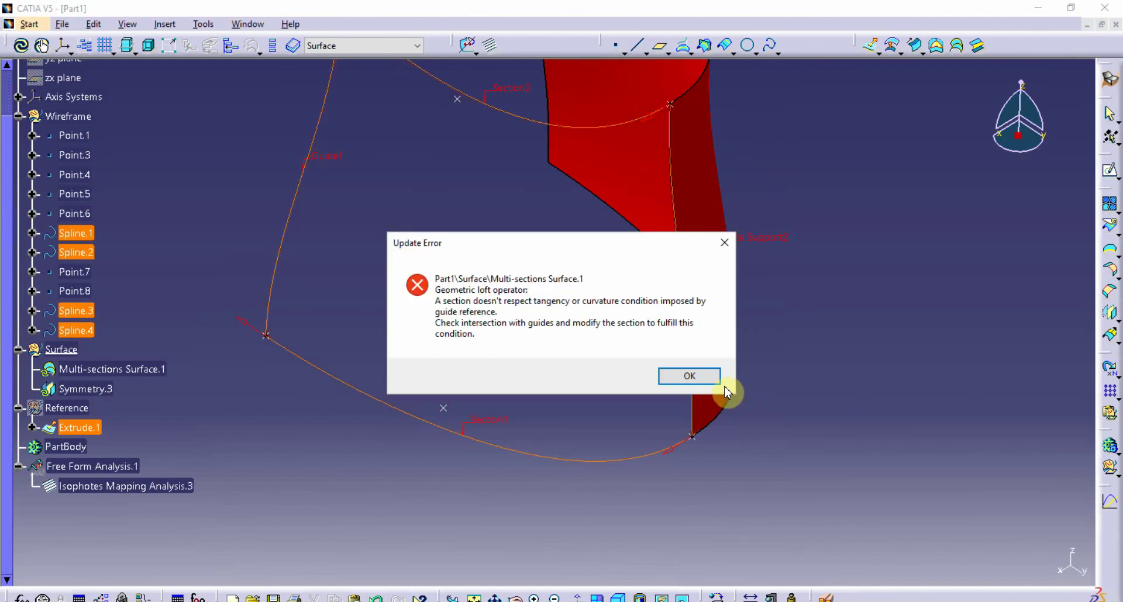
left_click(690, 376)
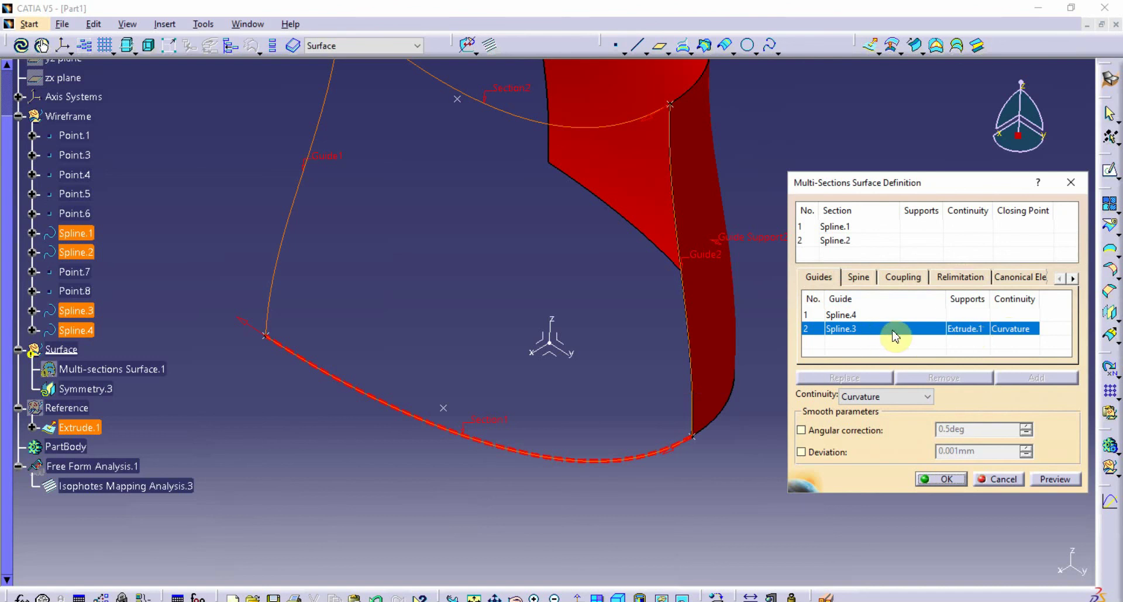
left_click(1005, 480)
In Spline.2, set Point.5's continuity to Curvature
left_click(815, 489)
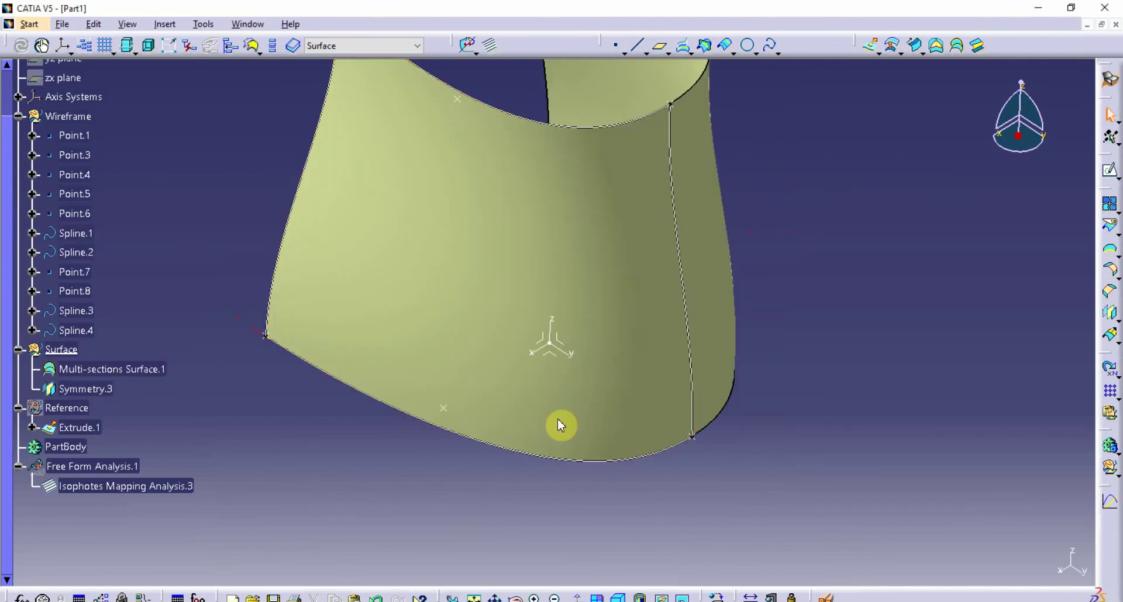
left_click(623, 122)
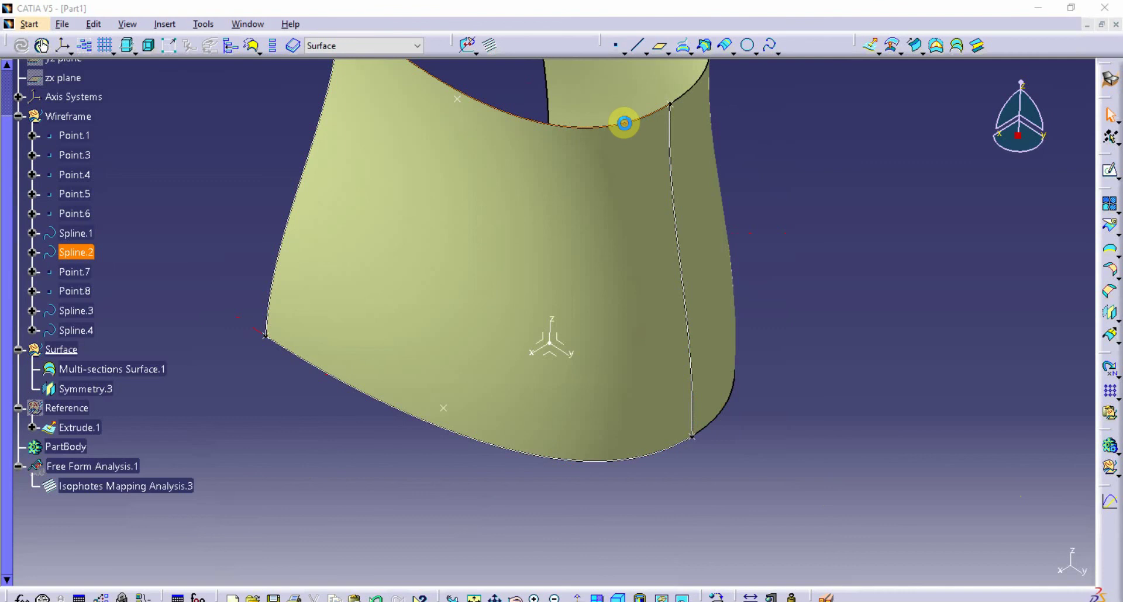
double_click(624, 122)
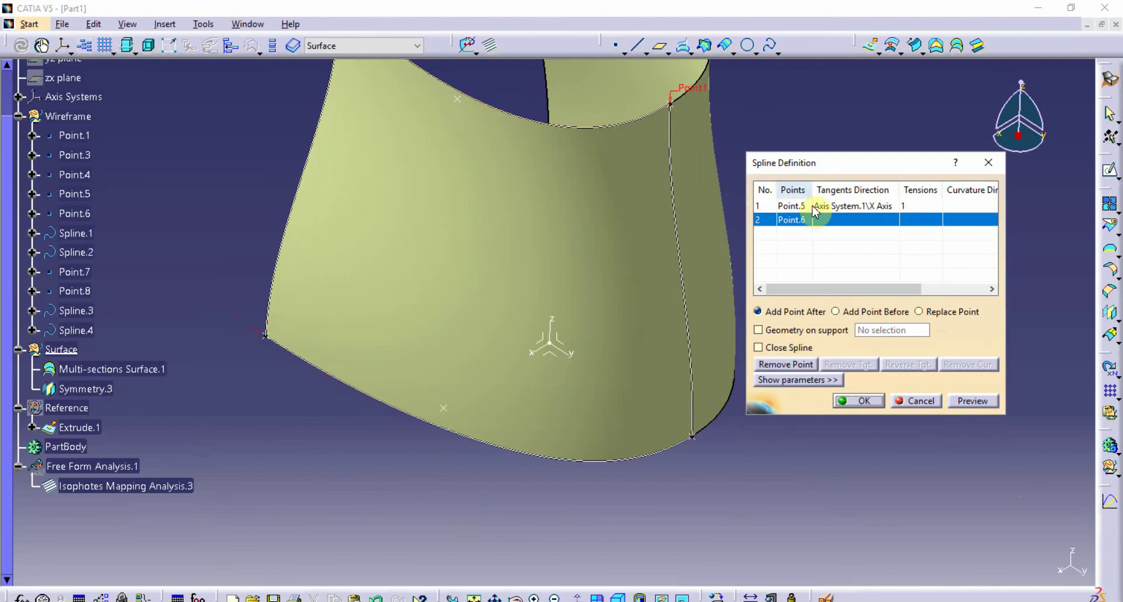
left_click(813, 207)
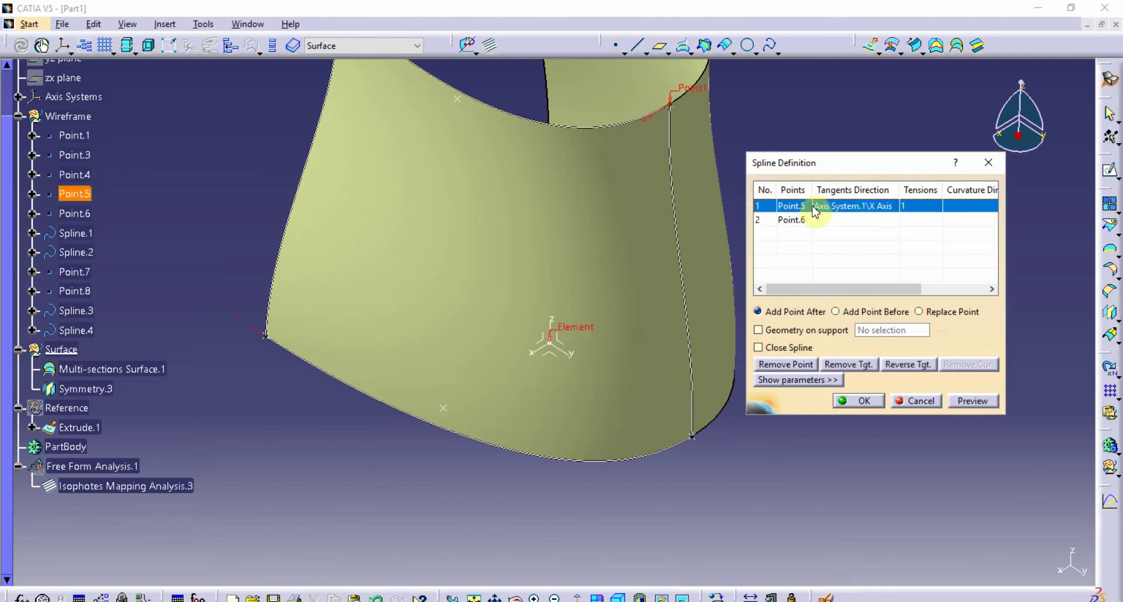
left_click(833, 380)
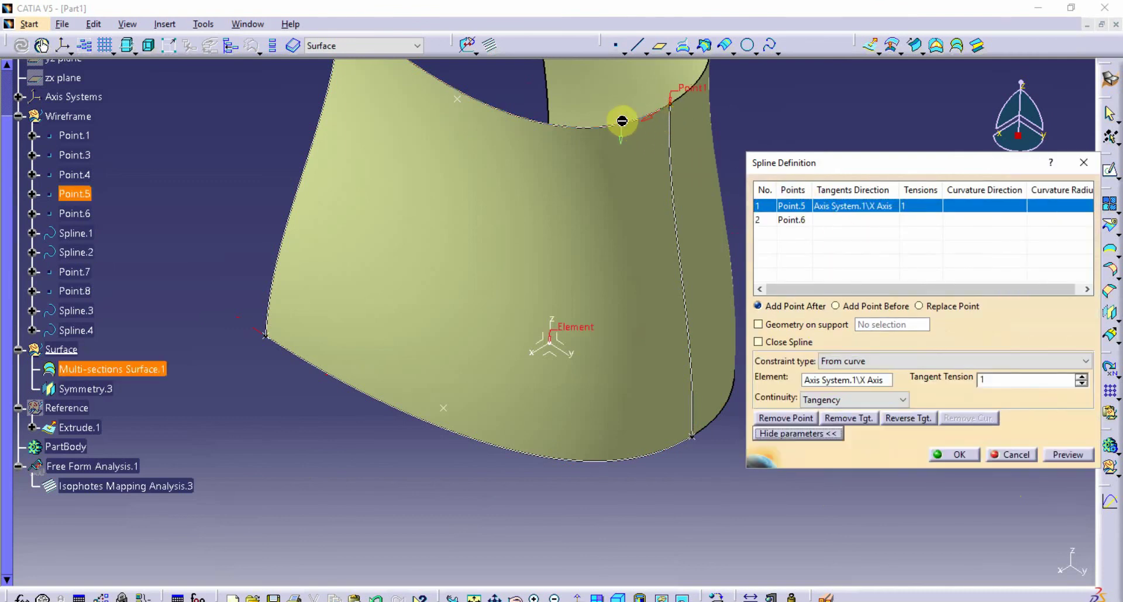
middle_click_drag(747, 138, 633, 238)
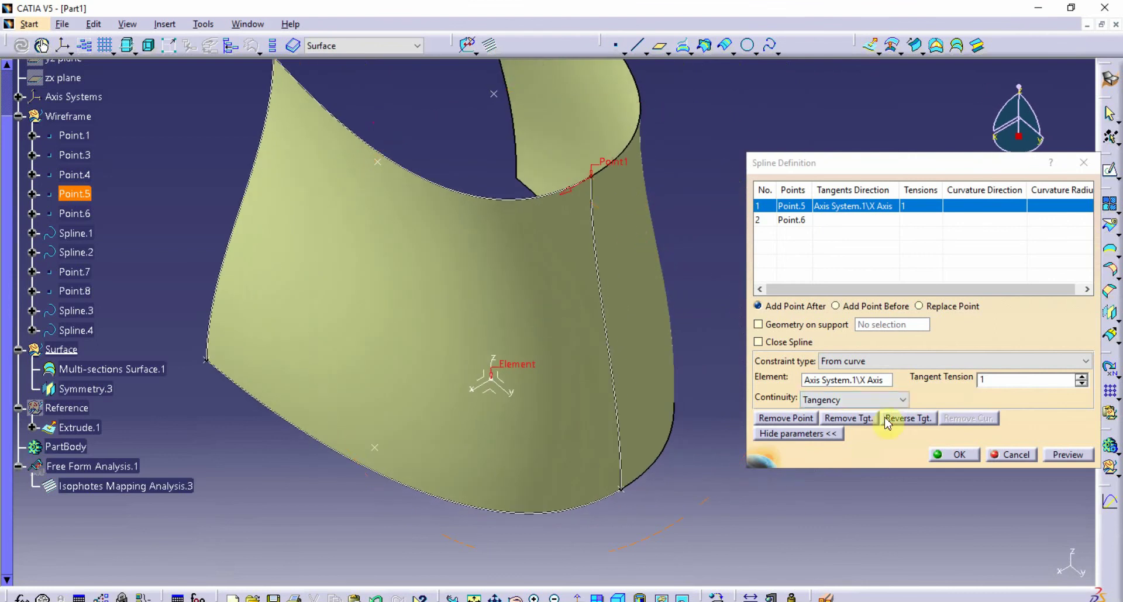
left_click(890, 400)
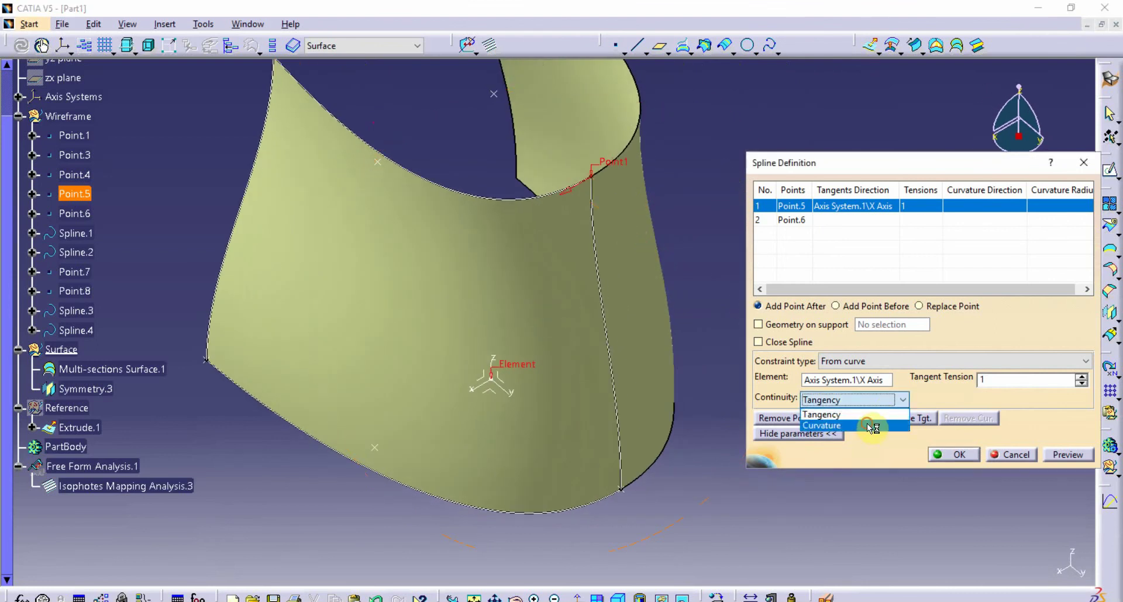
left_click(872, 426)
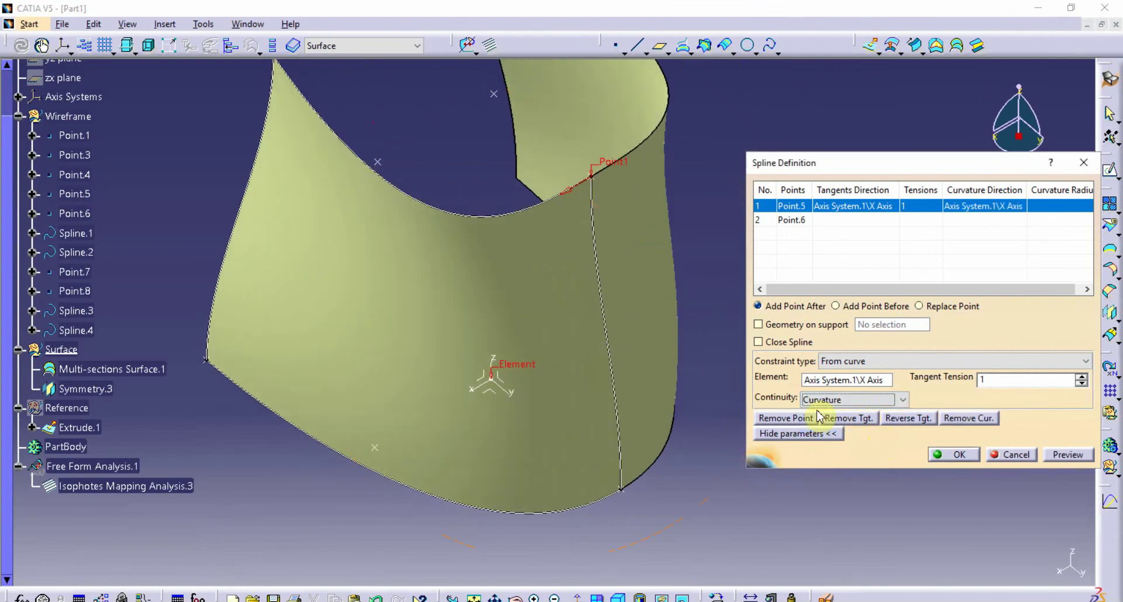
Lower Point.5's tangent tension to 0.6 and confirm the Spline.2 edit
middle_click_drag(576, 266, 603, 262)
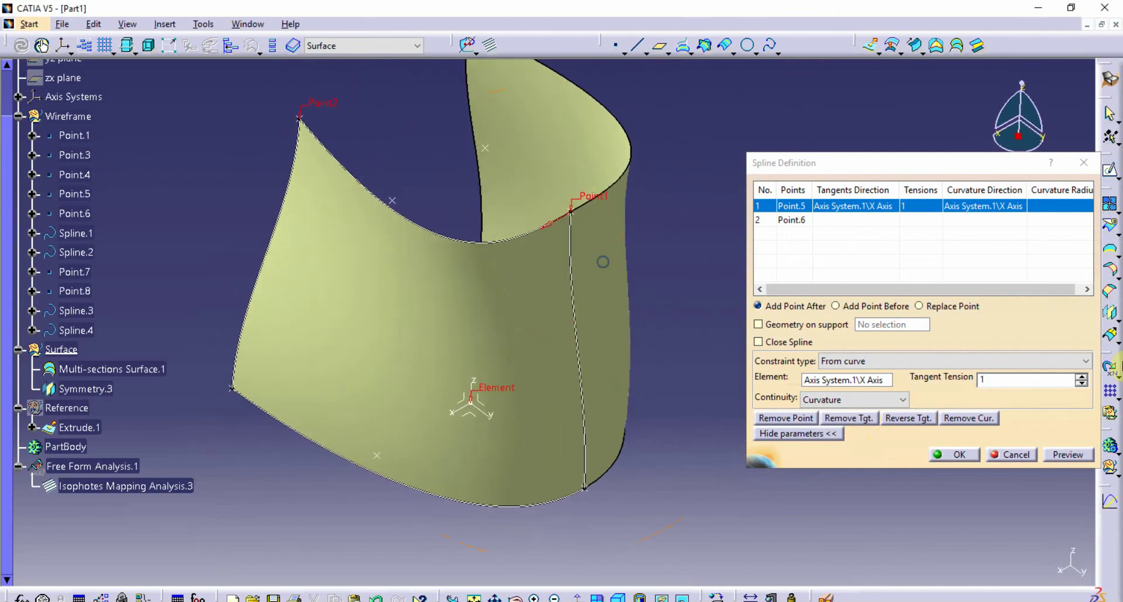
left_click(1082, 385)
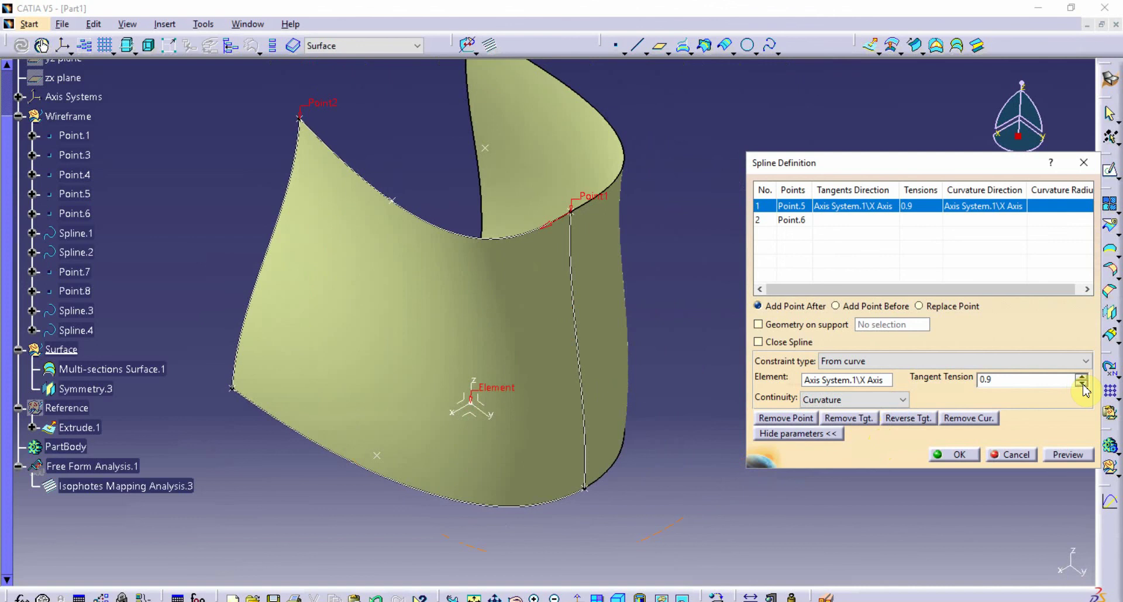
left_click(1082, 384)
left_click(1082, 384)
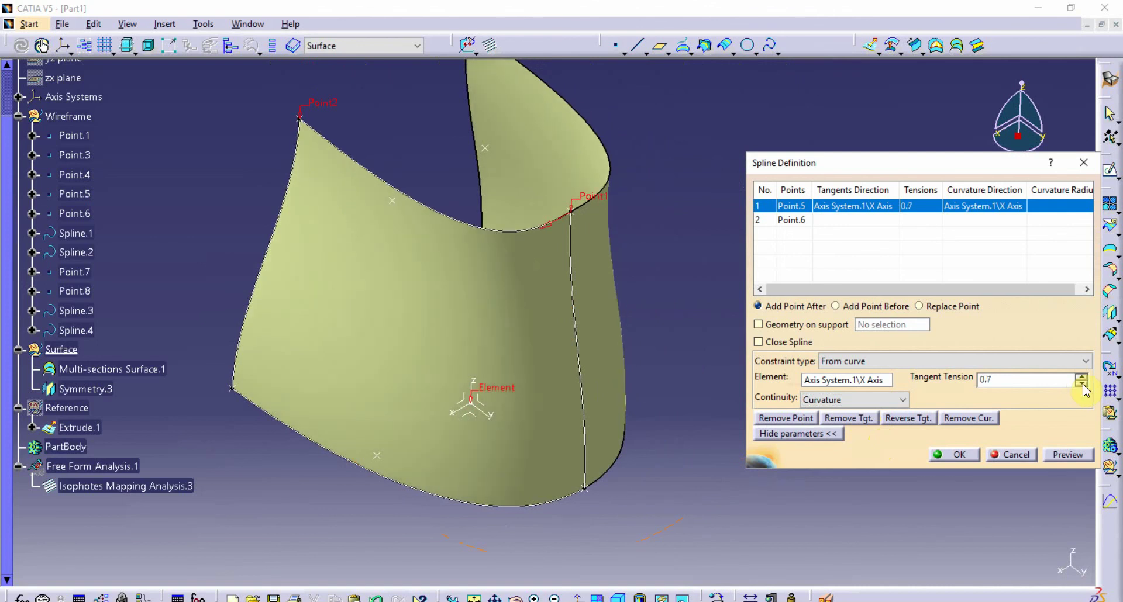
left_click(1082, 384)
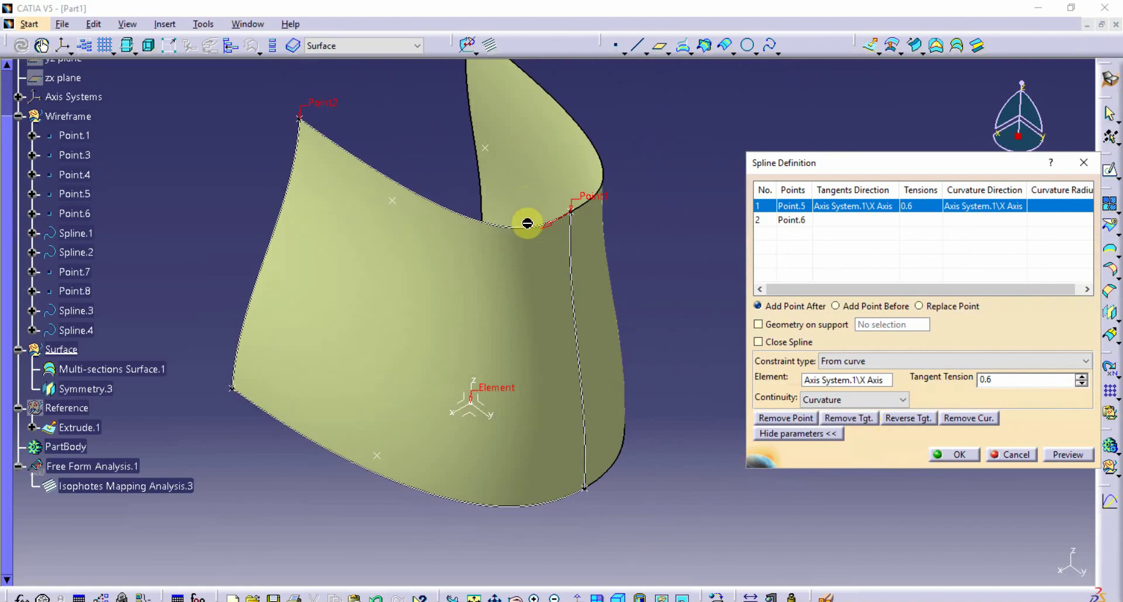
left_click(959, 455)
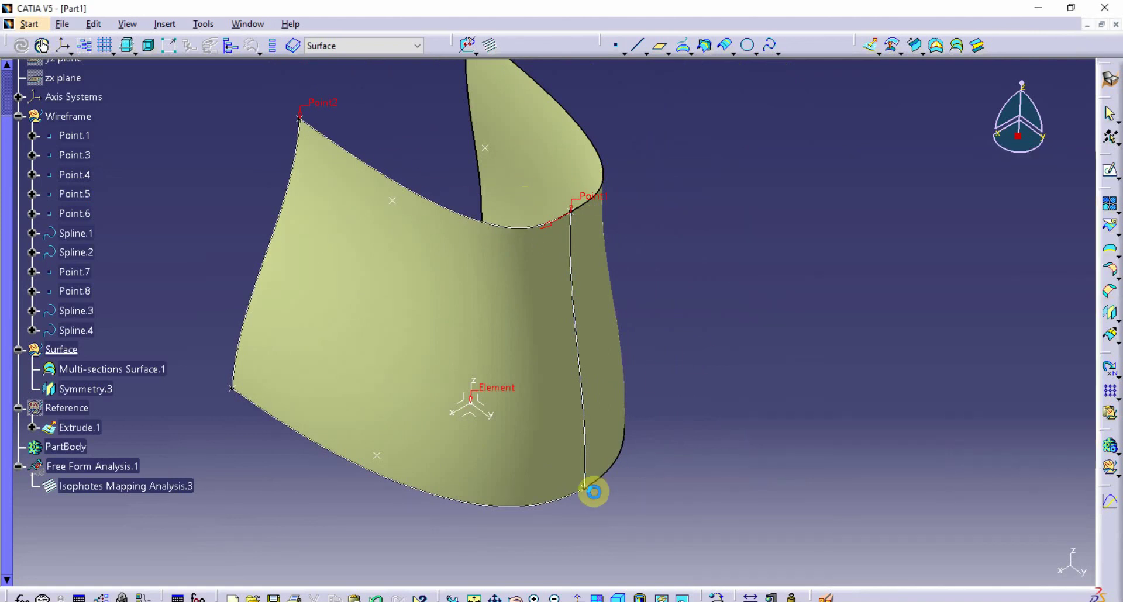
Edit Spline.1 so Point.1 has Curvature continuity with tangent tension 0.8
double_click(526, 504)
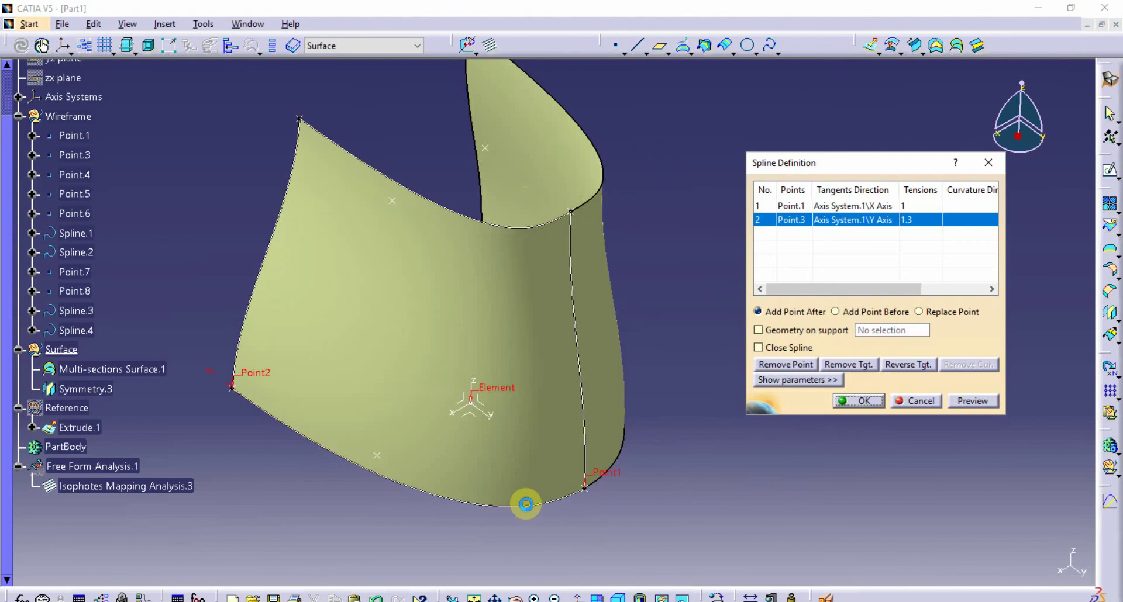
left_click(821, 207)
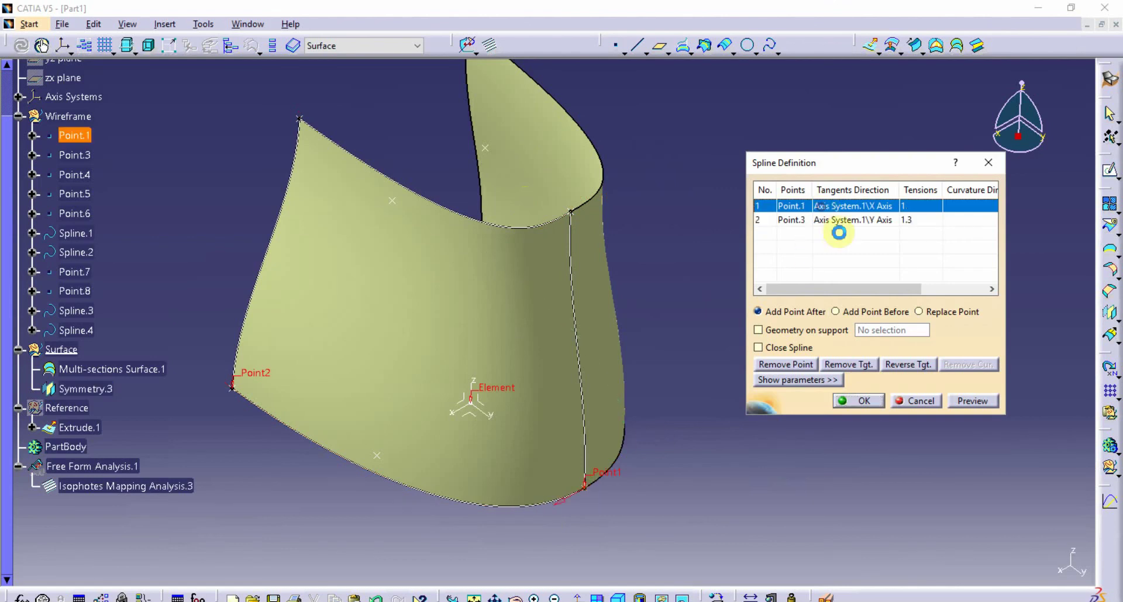
left_click(832, 381)
left_click(846, 400)
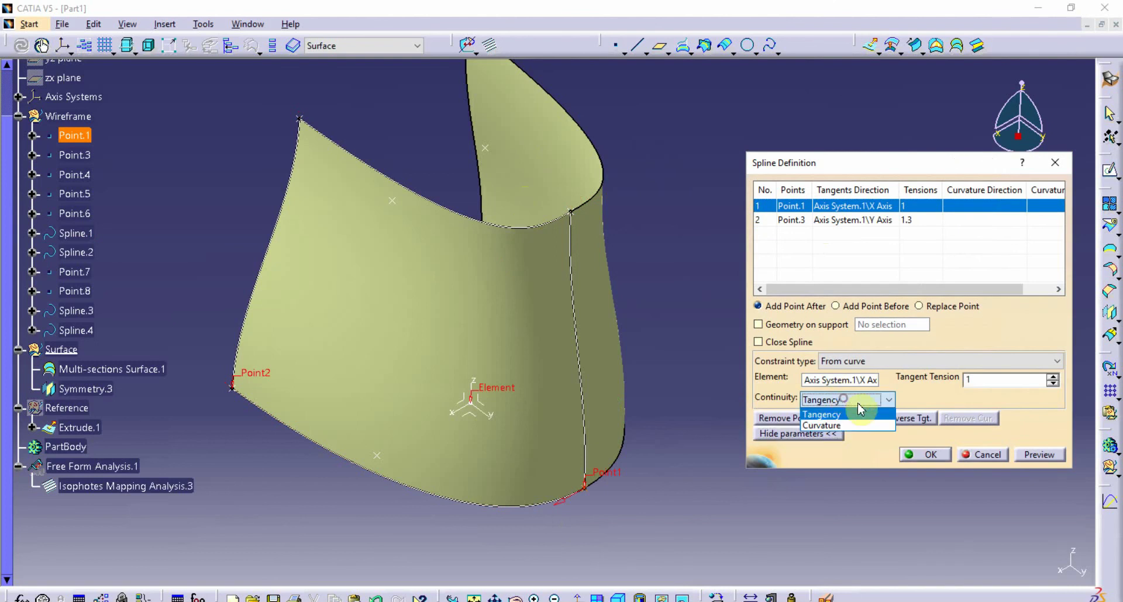
left_click(857, 426)
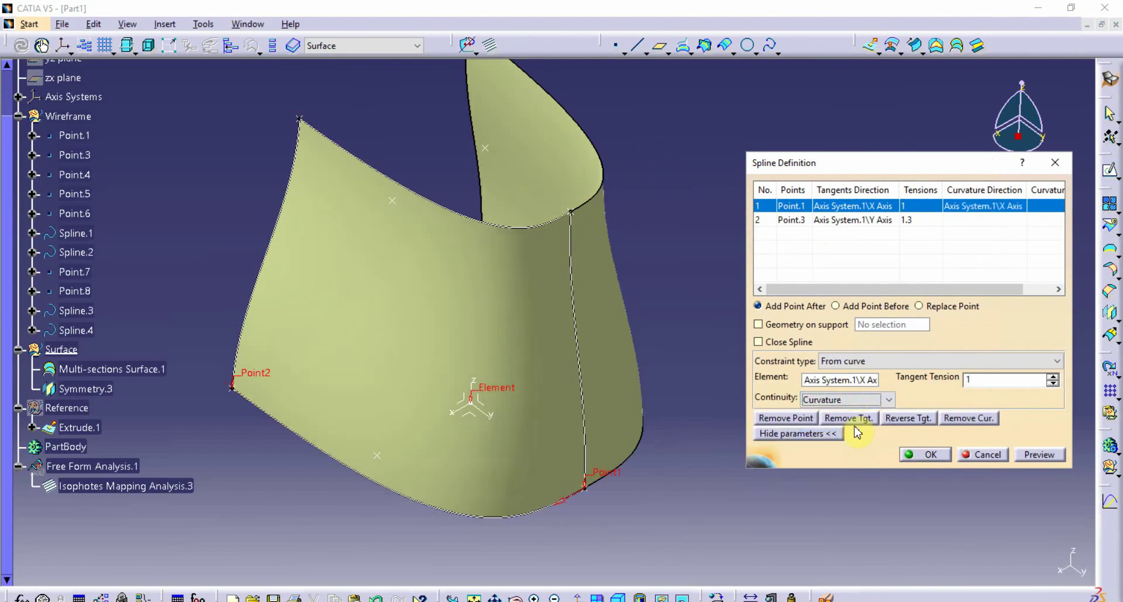
left_click(1052, 384)
left_click(1053, 384)
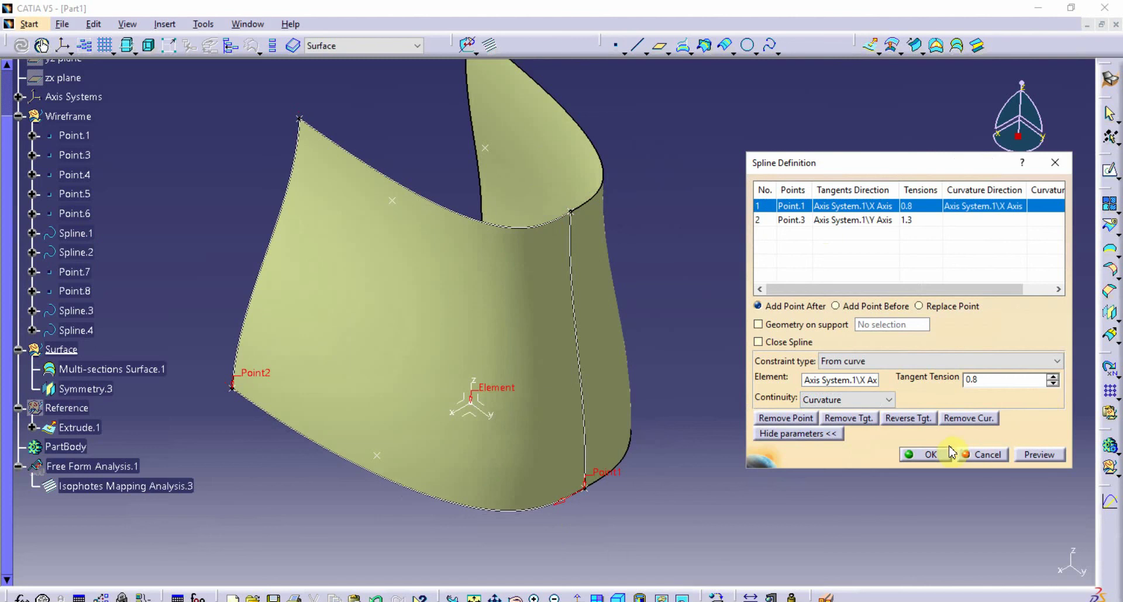
left_click(929, 454)
Hide the Wireframe set's points and curves, leaving the plain shaded surface
middle_click_drag(699, 420, 750, 386)
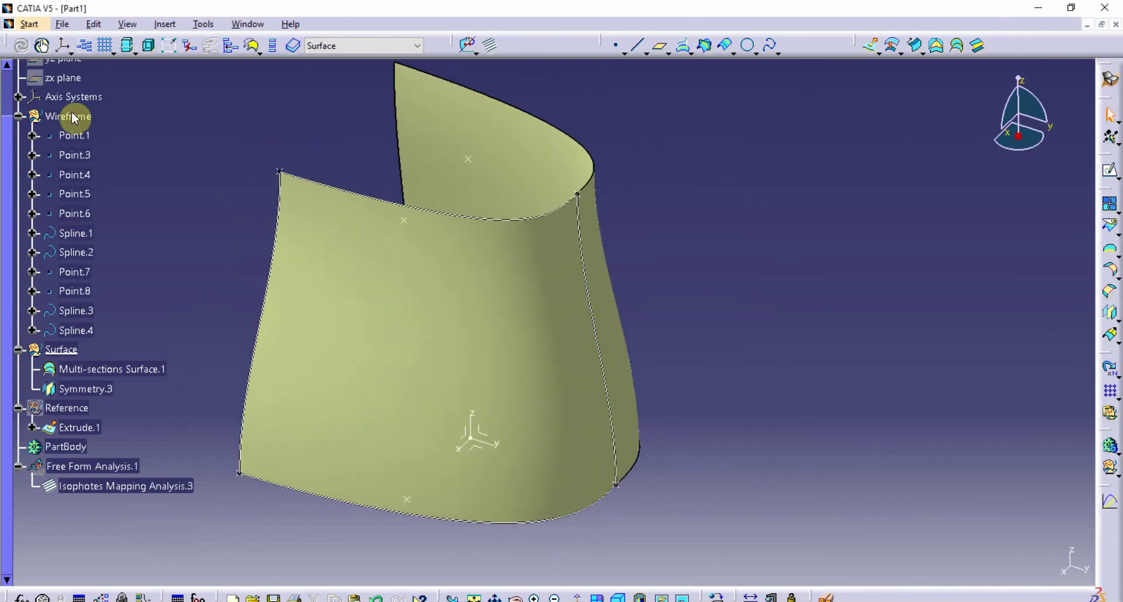
left_click(73, 115)
right_click(73, 116)
left_click(120, 158)
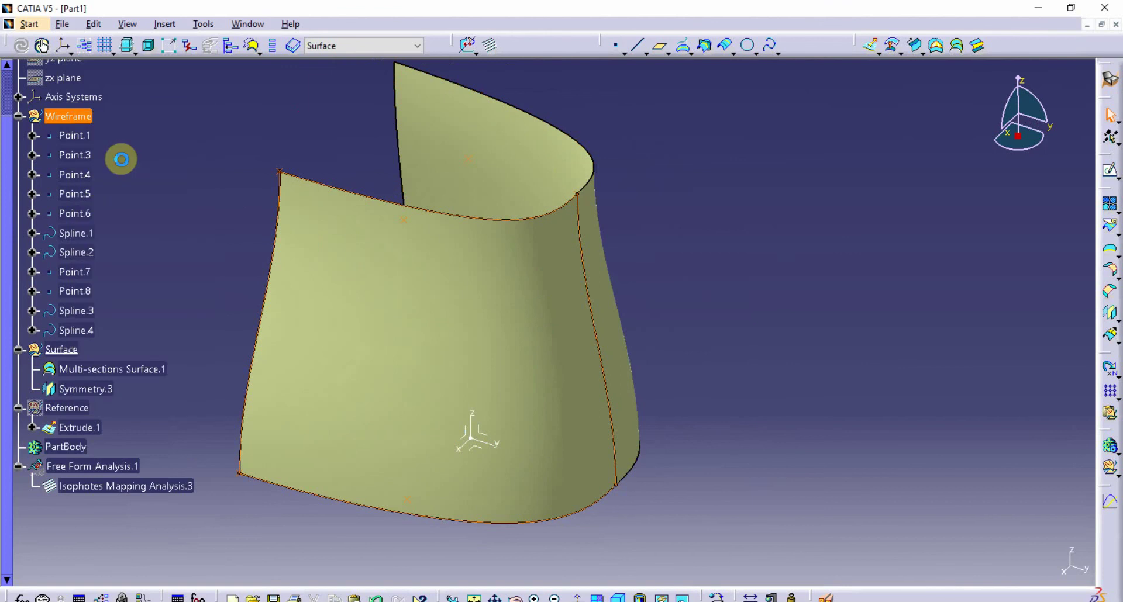
middle_click_drag(731, 354, 699, 362)
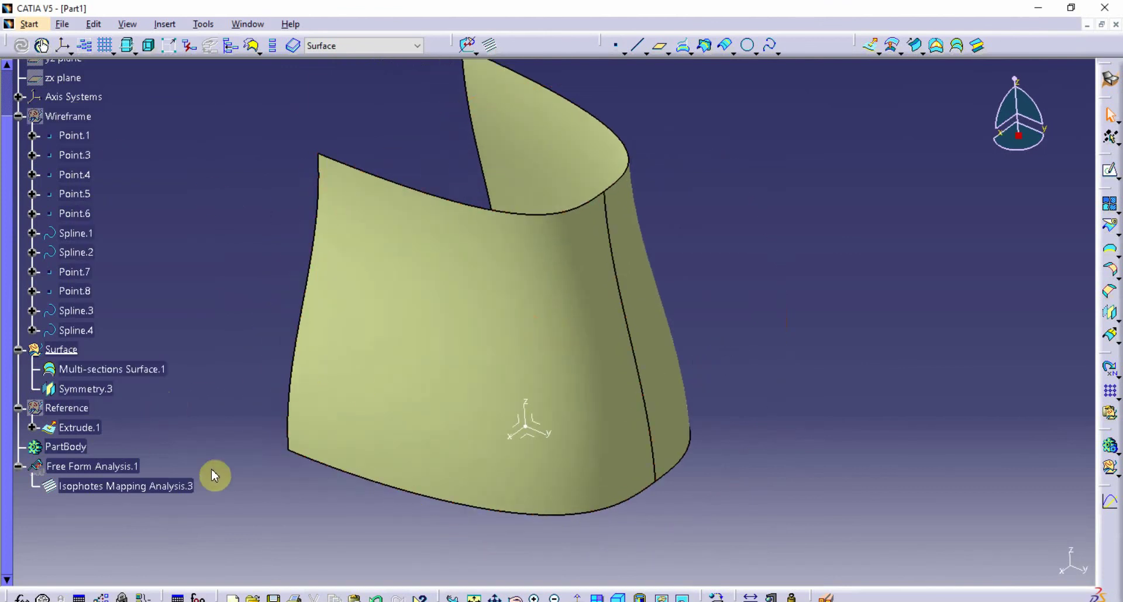
left_click(180, 491)
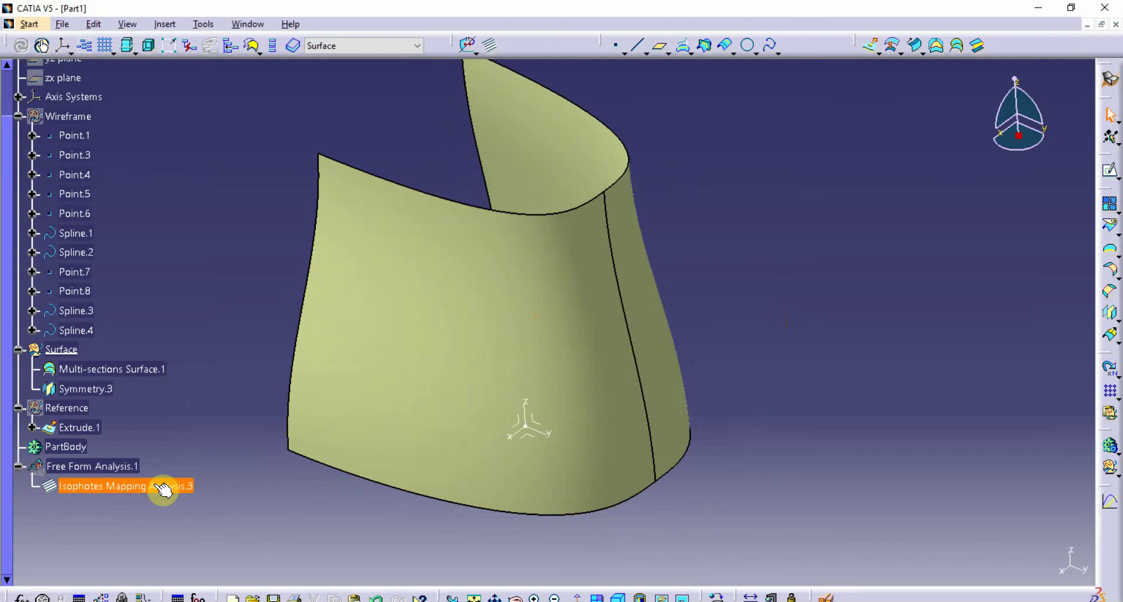
key("Escape")
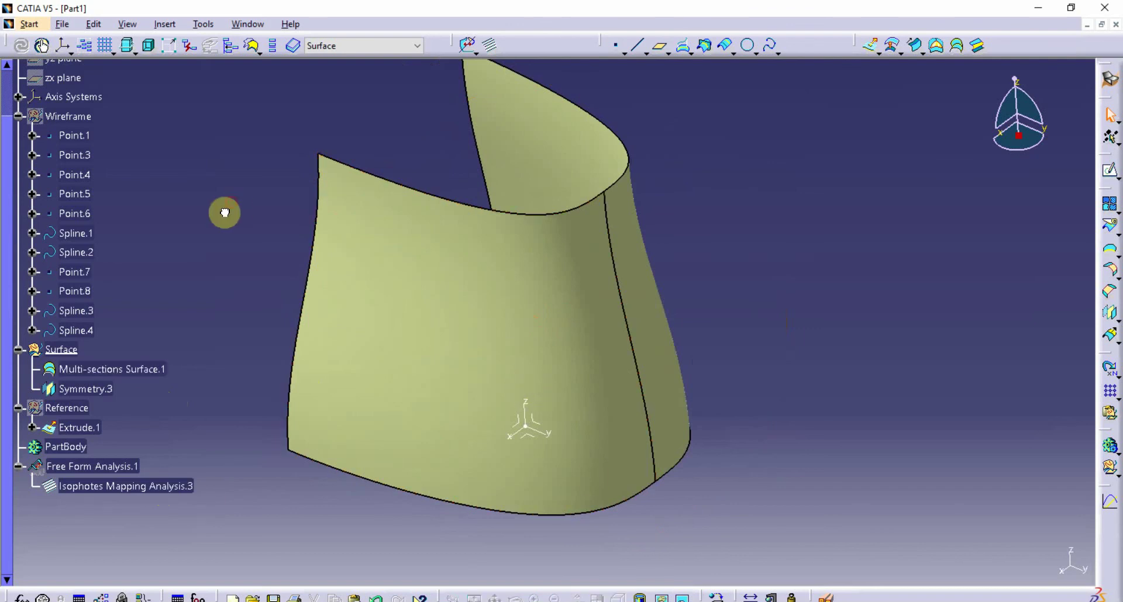
Switch guide Spline.3's continuity on Extrude.1 to Curvature in Multi-sections Surface.1, preview, and confirm
double_click(135, 368)
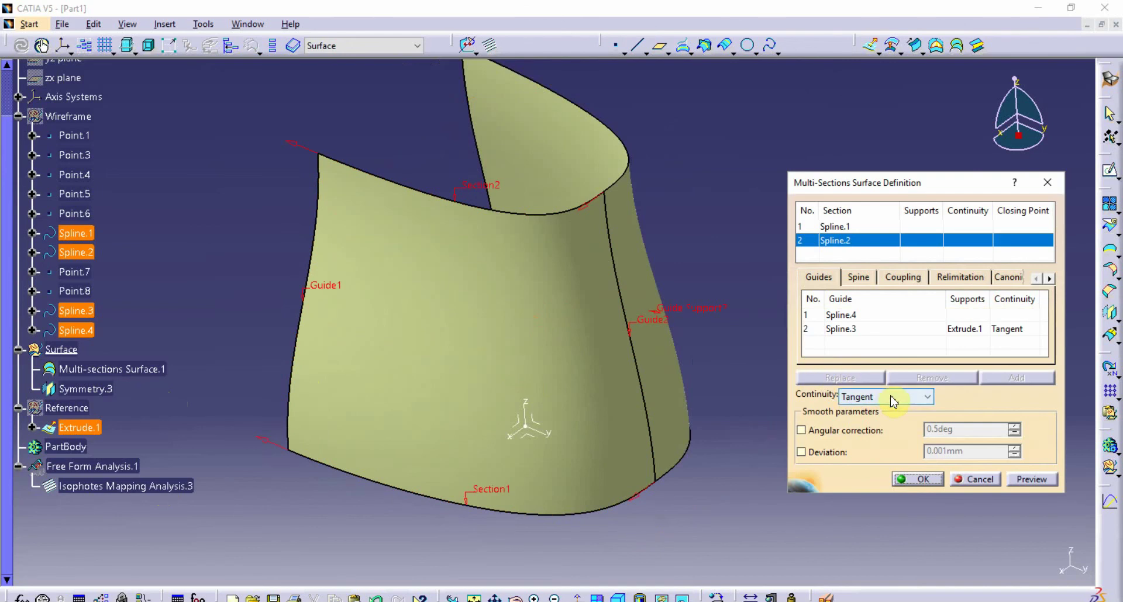
left_click(890, 395)
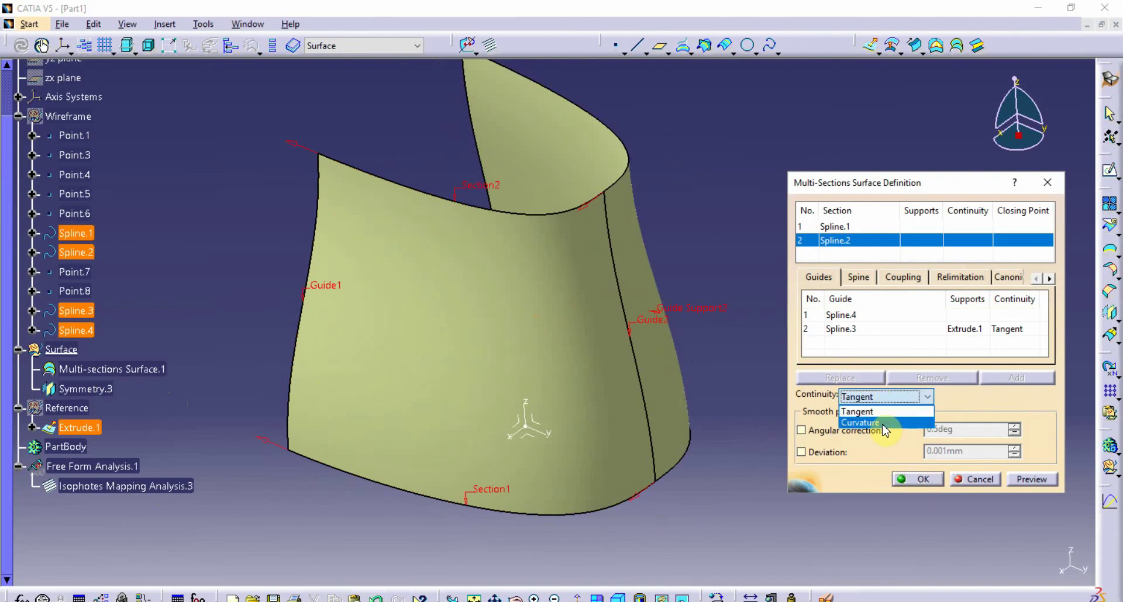
left_click(886, 423)
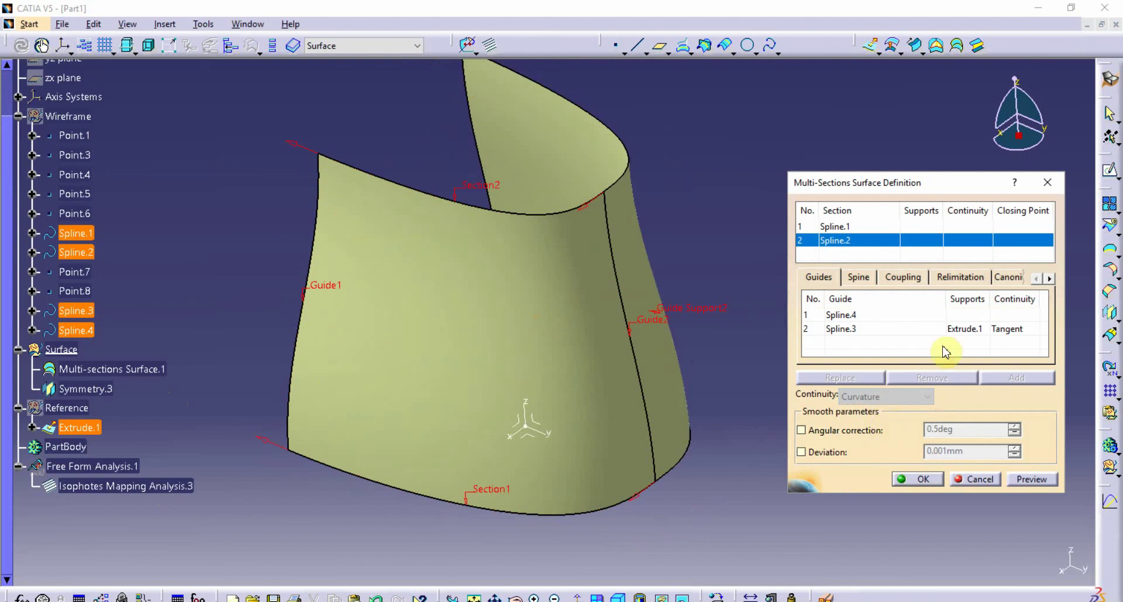
left_click(953, 331)
left_click(912, 399)
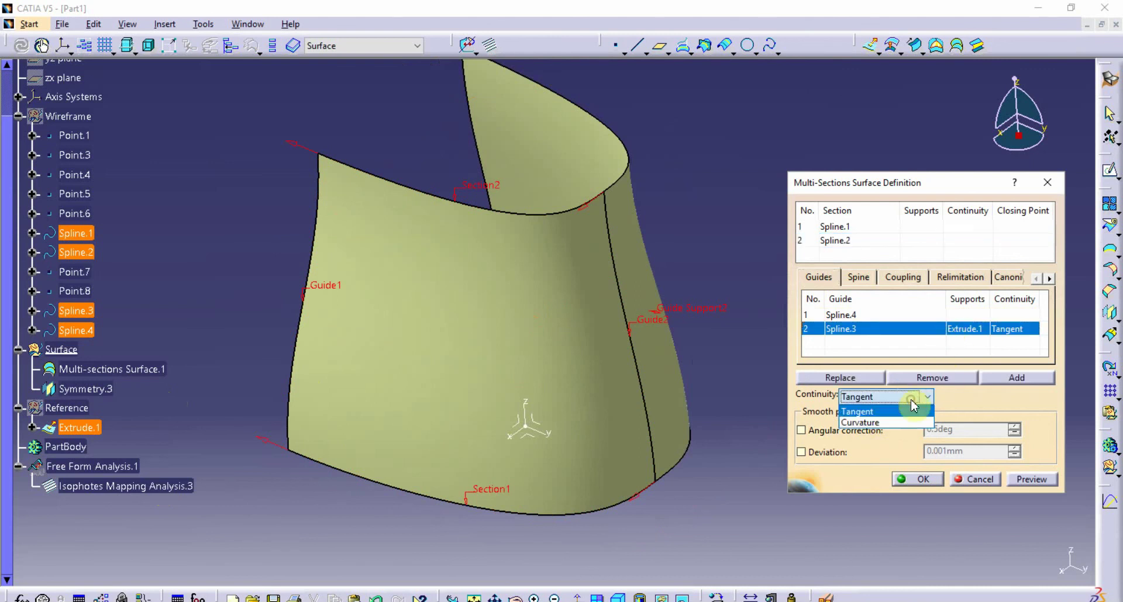
left_click(889, 423)
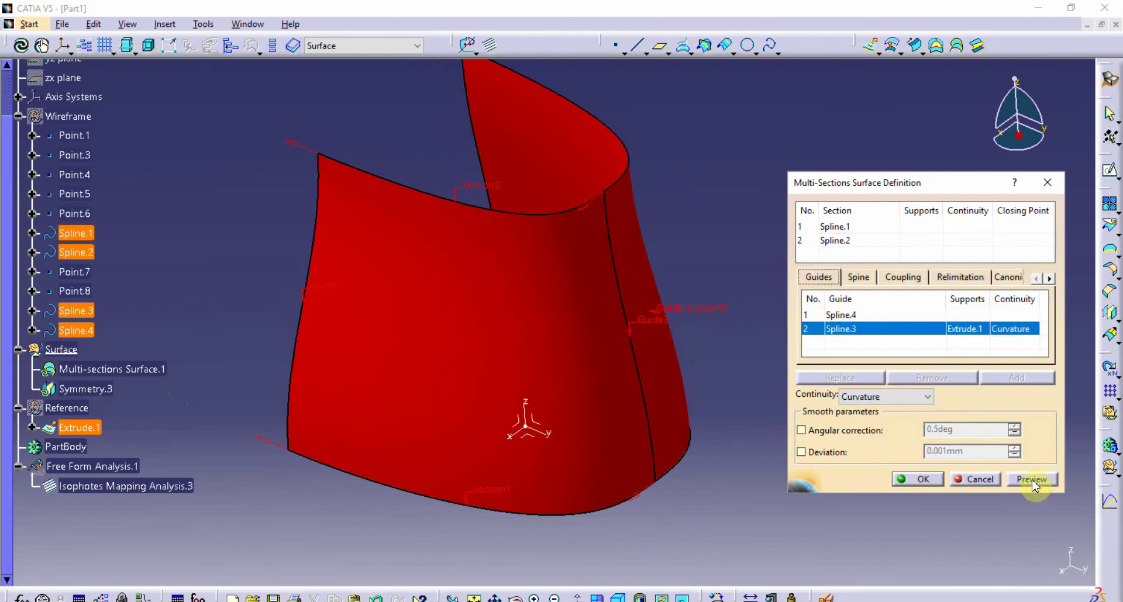
left_click(1031, 480)
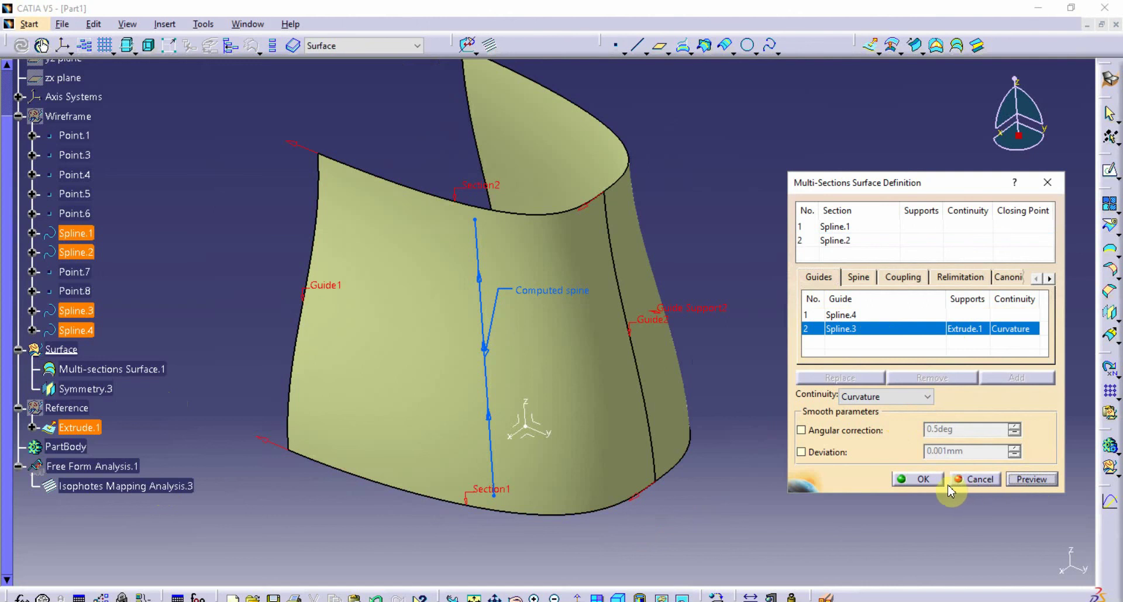
left_click(1015, 478)
left_click(988, 480)
left_click(915, 479)
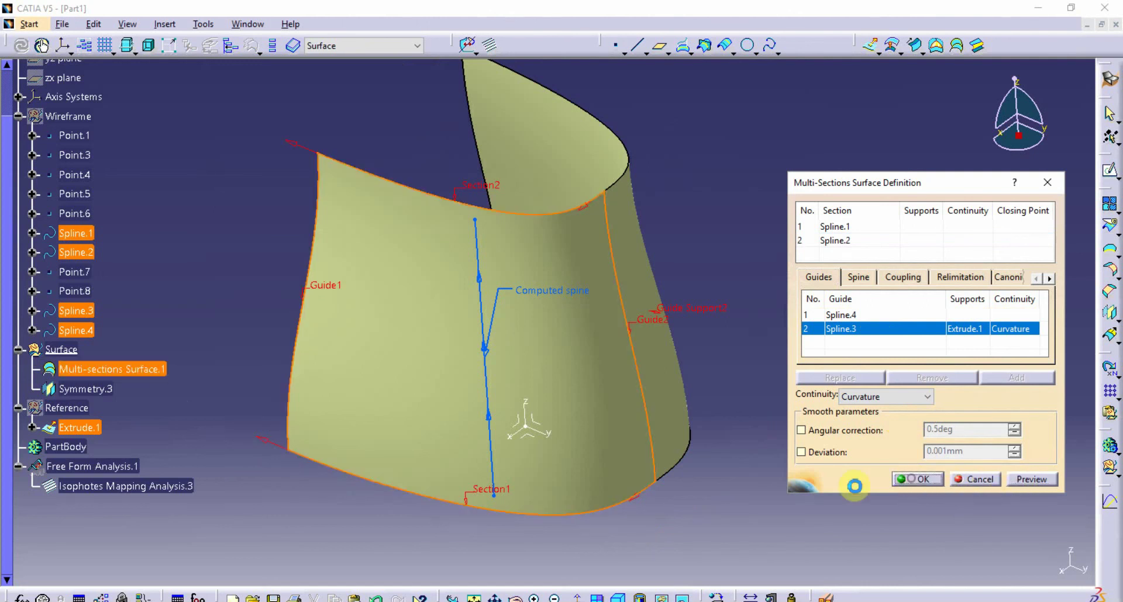
middle_click_drag(770, 428, 646, 278)
middle_click_drag(762, 380, 751, 326)
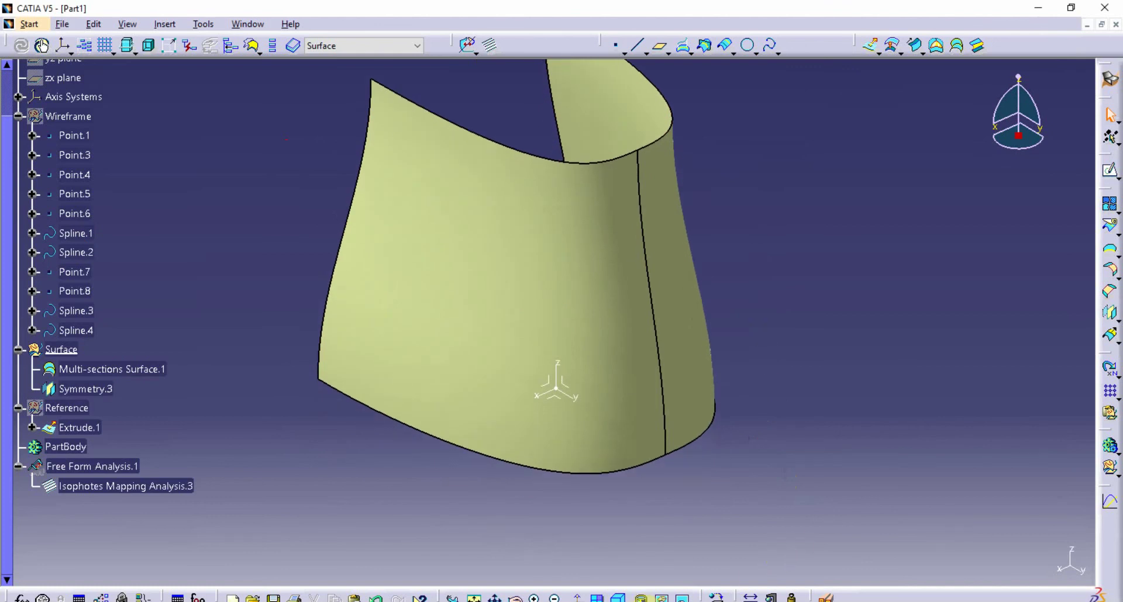
Apply the isophote zebra render style and orbit around the central seam to inspect the stripes
left_click(661, 596)
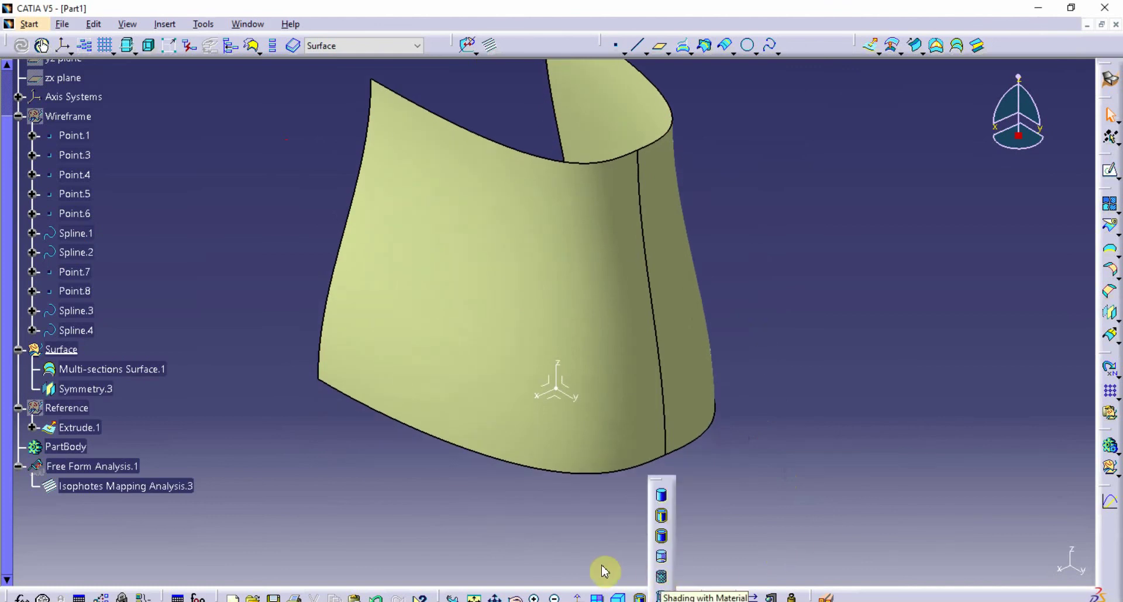
left_click(661, 579)
mouse_move(764, 461)
middle_mouse_down()
mouse_move(721, 472)
mouse_move(736, 475)
middle_mouse_up()
mouse_move(587, 518)
middle_mouse_down()
mouse_move(585, 542)
mouse_move(626, 548)
mouse_move(651, 527)
mouse_move(585, 514)
mouse_move(702, 410)
middle_mouse_up()
left_click(702, 411)
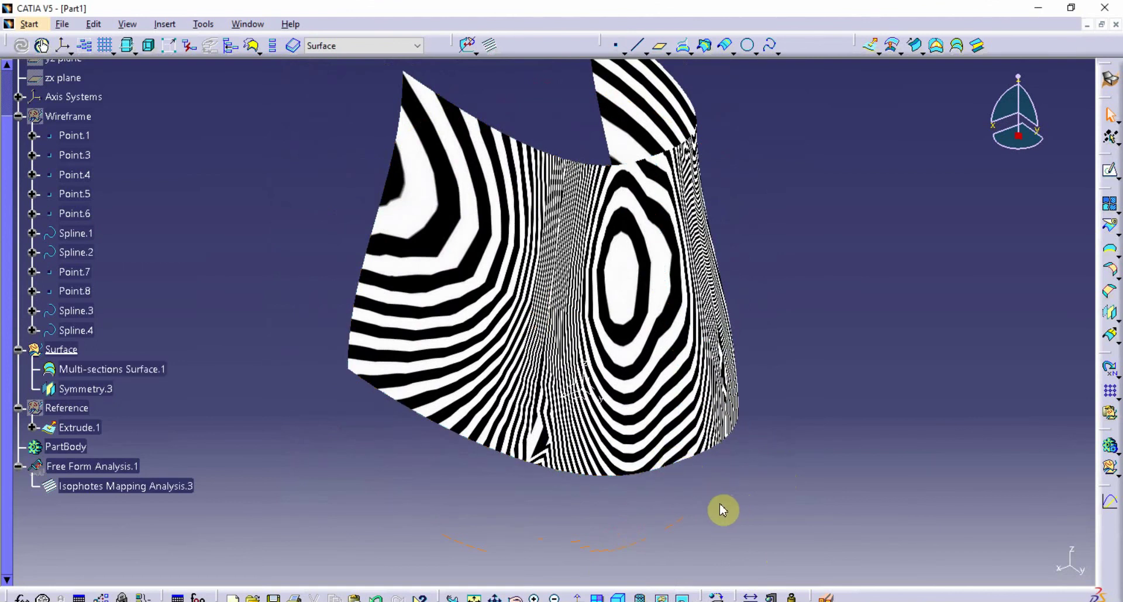
middle_click_drag(715, 504, 682, 496)
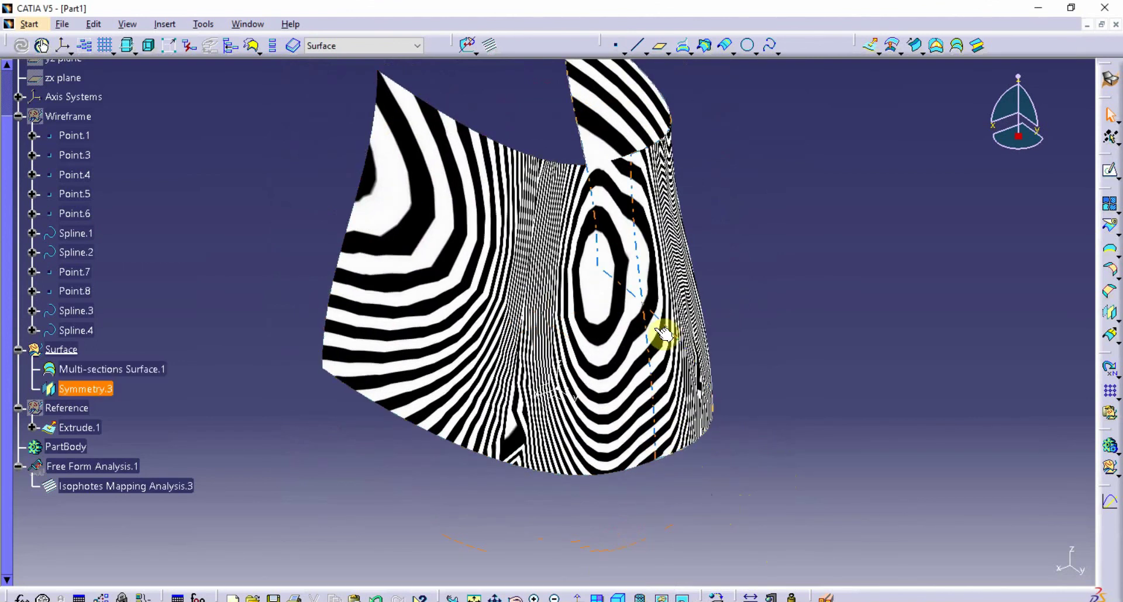
mouse_move(672, 396)
middle_mouse_down()
mouse_move(692, 432)
mouse_move(612, 397)
mouse_move(692, 351)
mouse_move(714, 251)
middle_mouse_up()
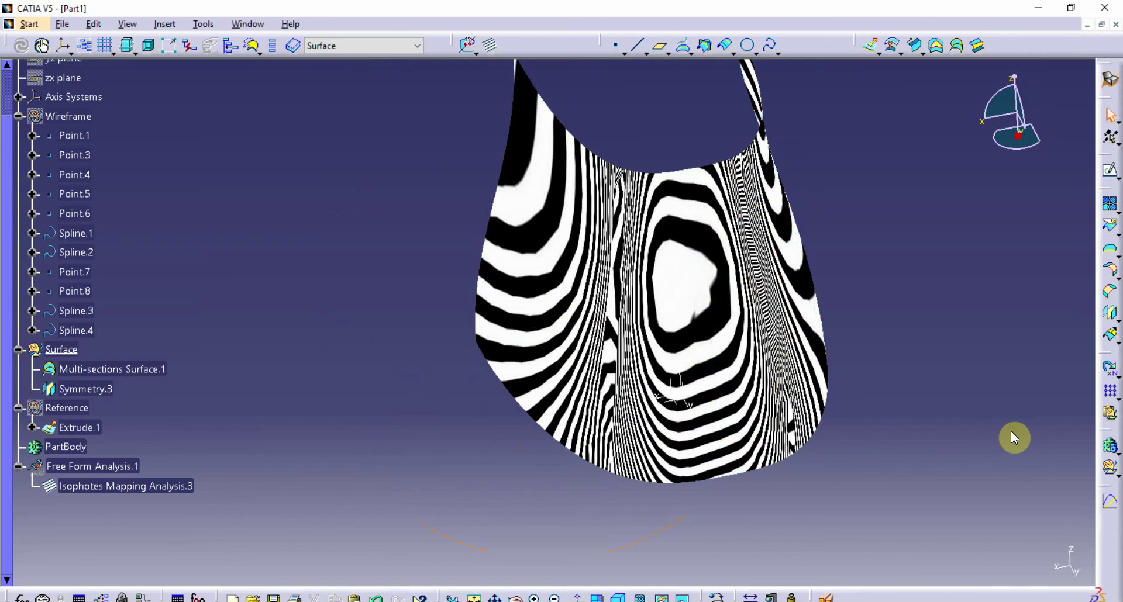
mouse_move(932, 402)
middle_mouse_down()
mouse_move(935, 389)
mouse_move(735, 492)
mouse_move(782, 482)
mouse_move(721, 397)
mouse_move(707, 491)
mouse_move(708, 434)
mouse_move(747, 471)
mouse_move(664, 484)
mouse_move(709, 490)
middle_mouse_up()
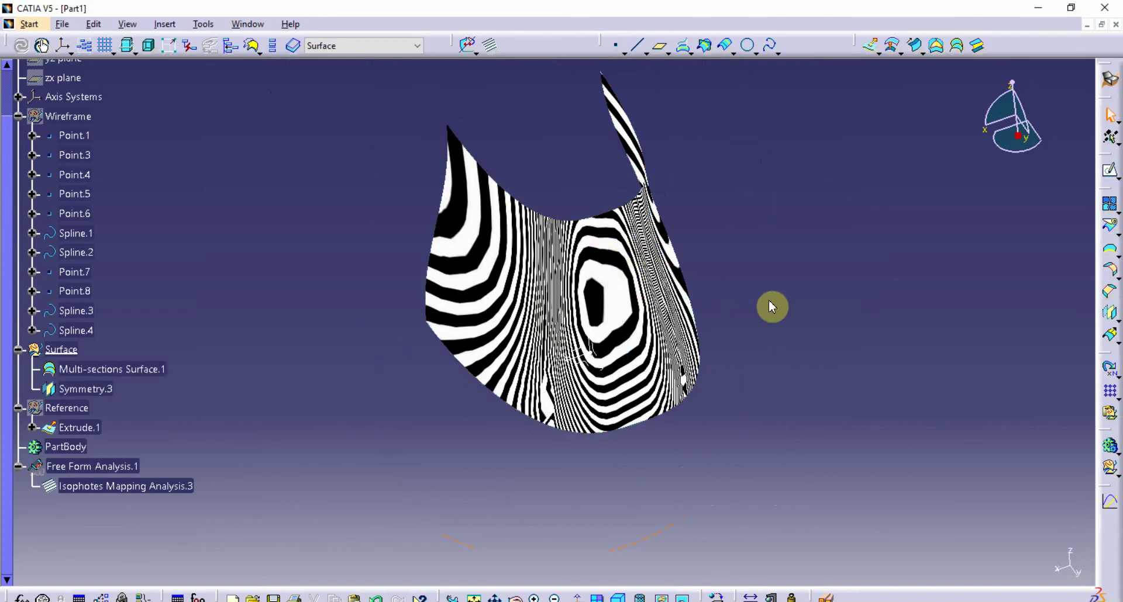
middle_click_drag(770, 304, 759, 285)
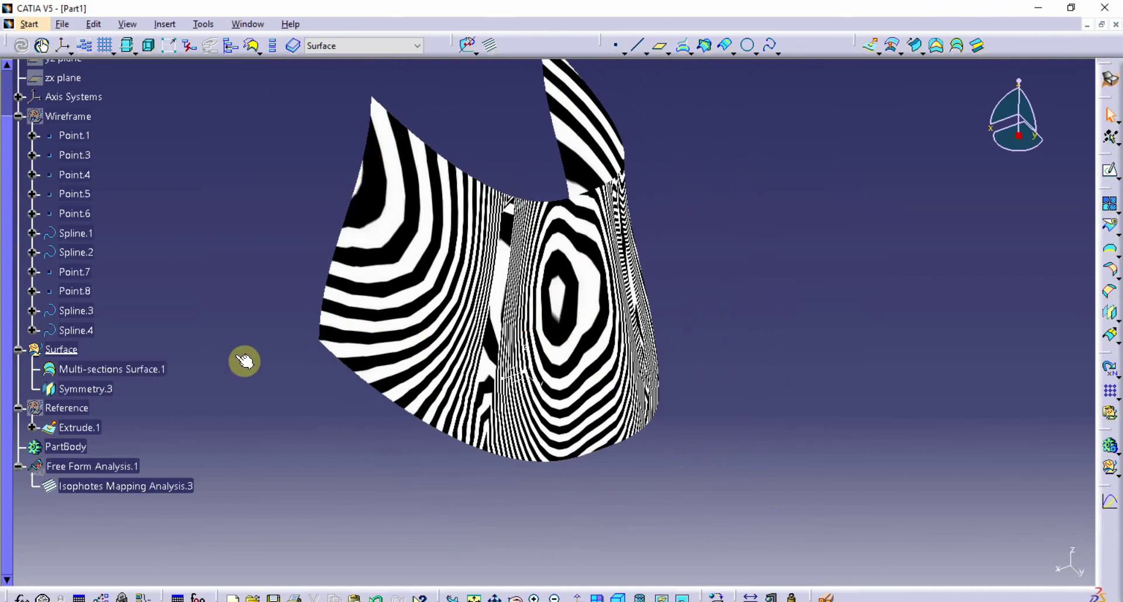
left_click(661, 598)
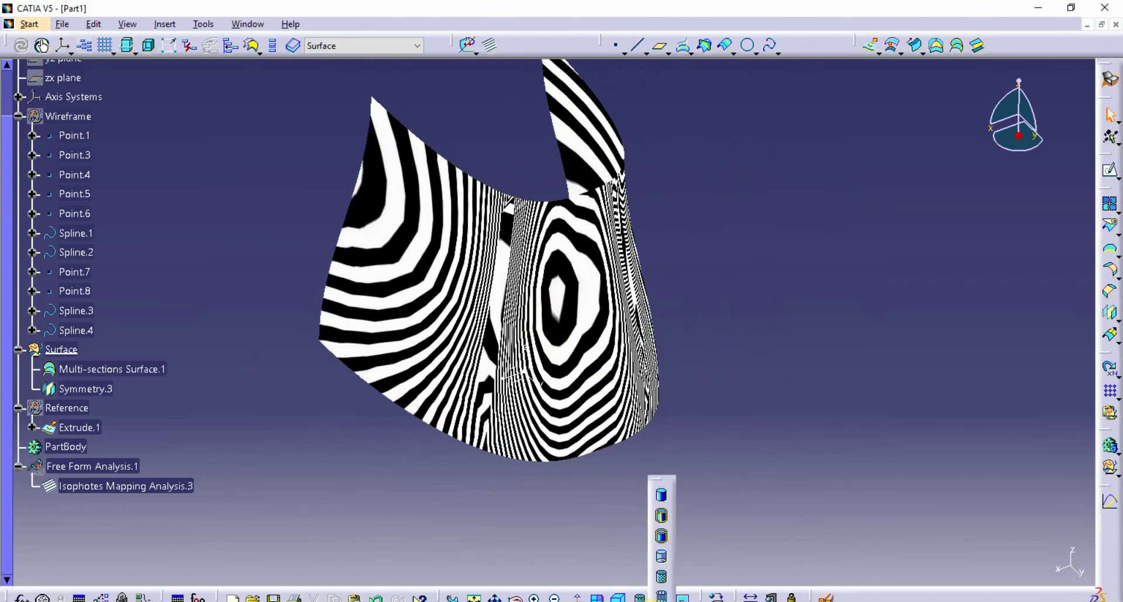
Return to Shading with Edges and show the Wireframe set's points and splines
left_click(662, 519)
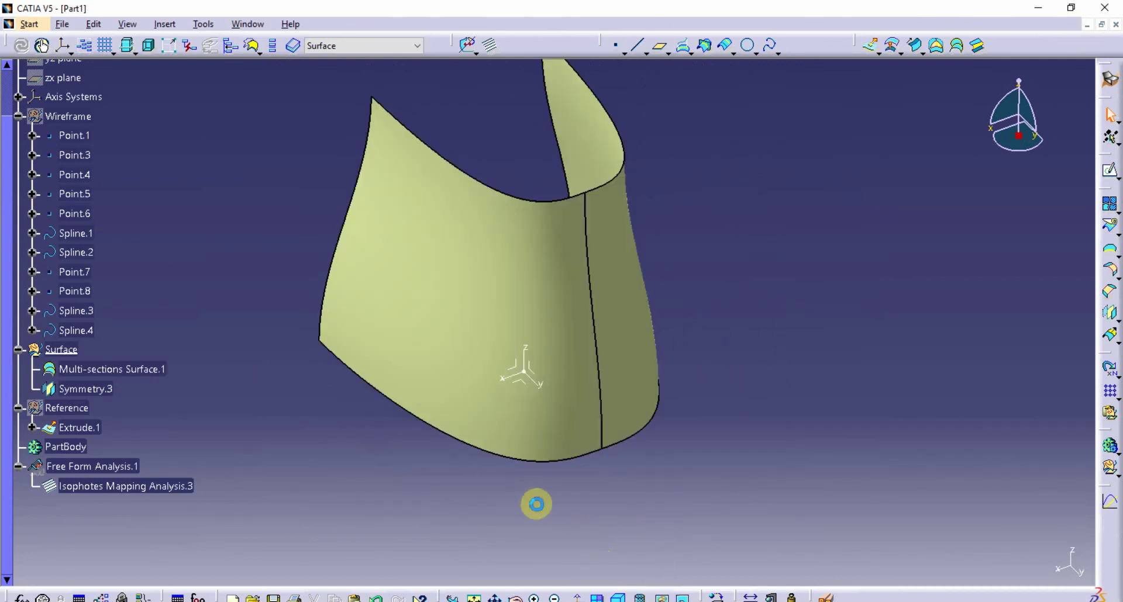
middle_click_drag(499, 506, 518, 495)
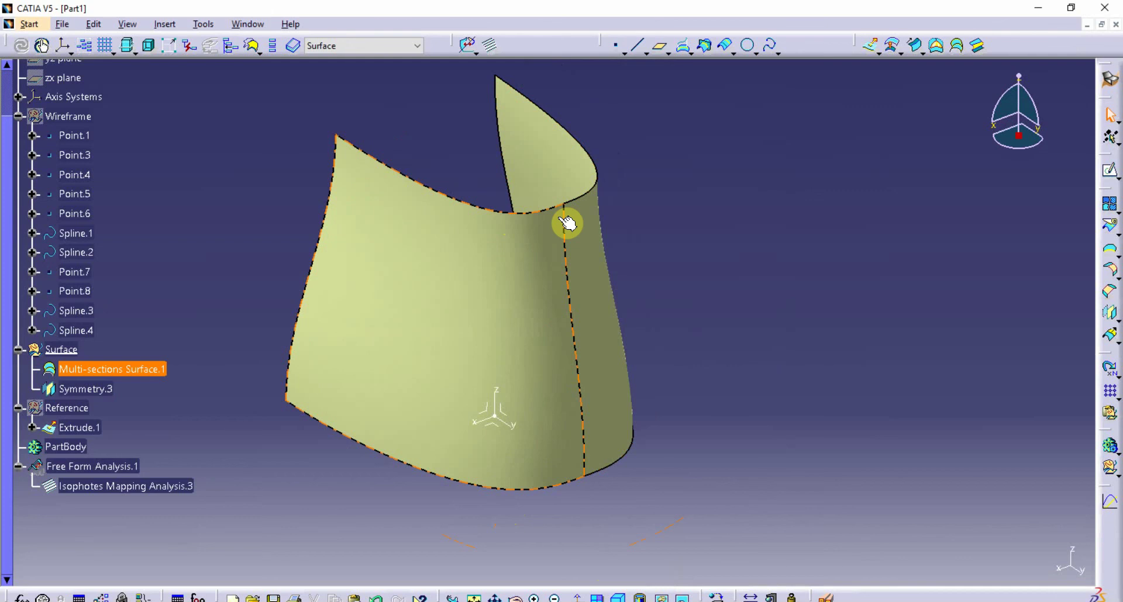
left_click(76, 117)
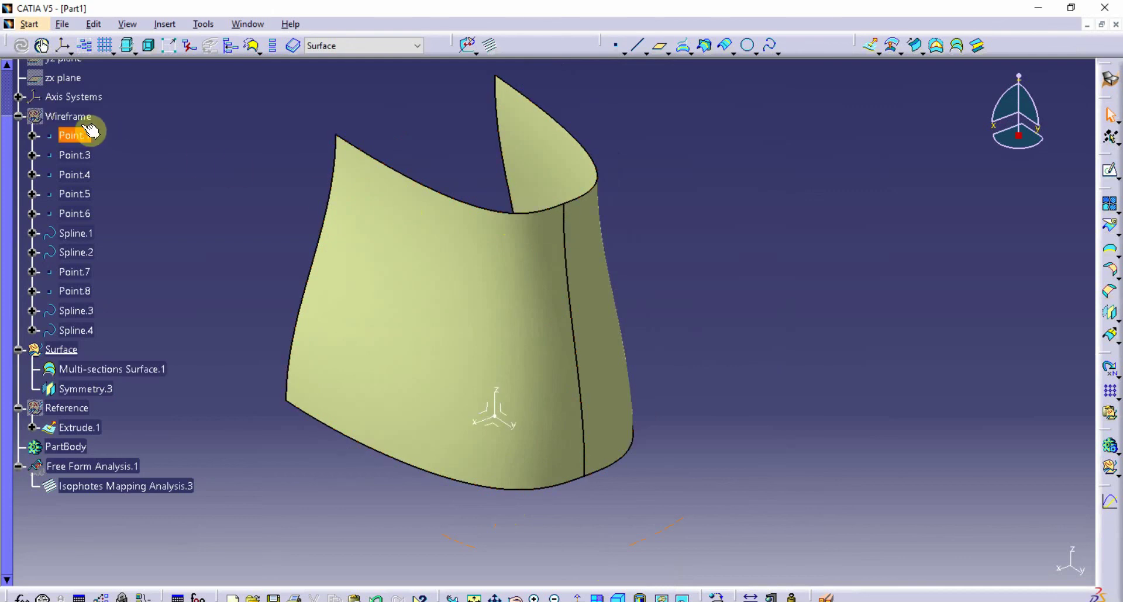
right_click(75, 117)
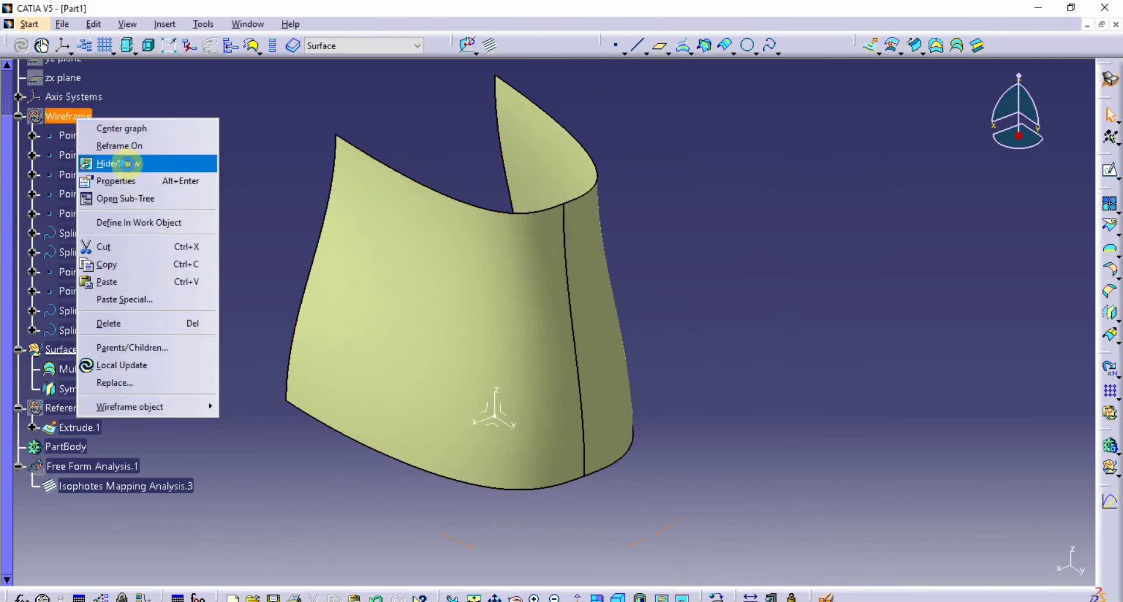
left_click(126, 164)
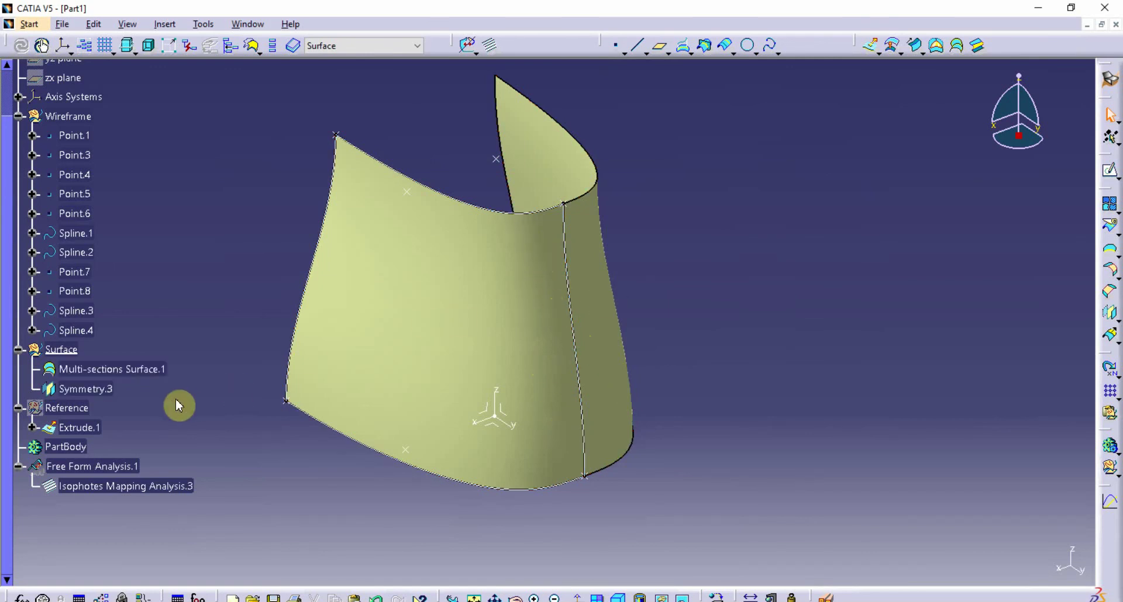
Toggle Symmetry.3 and Extrude.1 visibility, ending with Extrude.1 hidden and Symmetry.3 shown
right_click(94, 388)
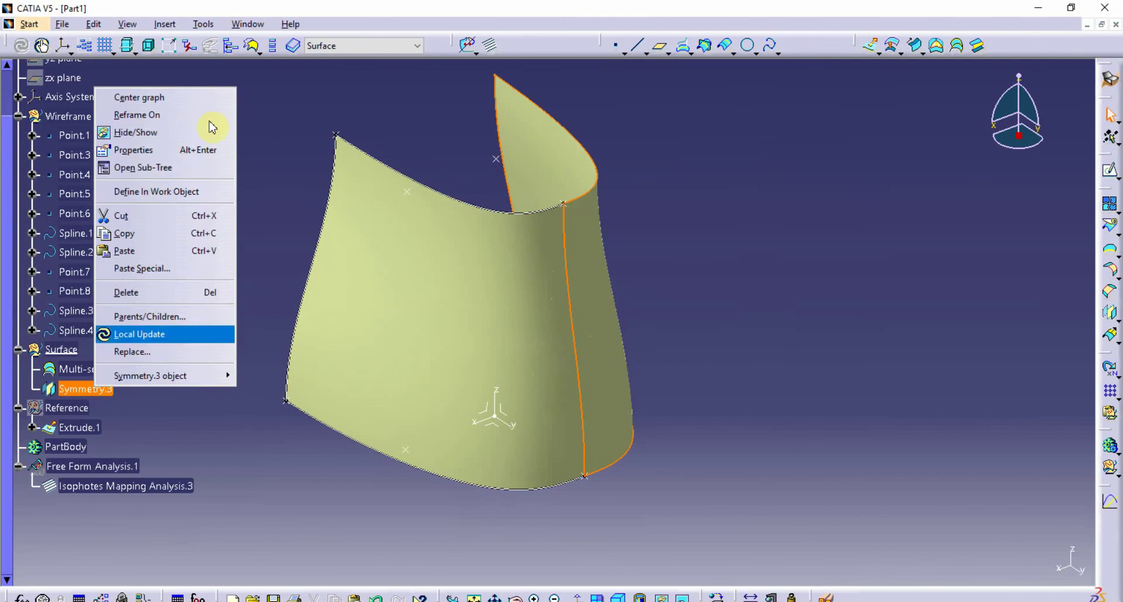
left_click(175, 132)
right_click(80, 407)
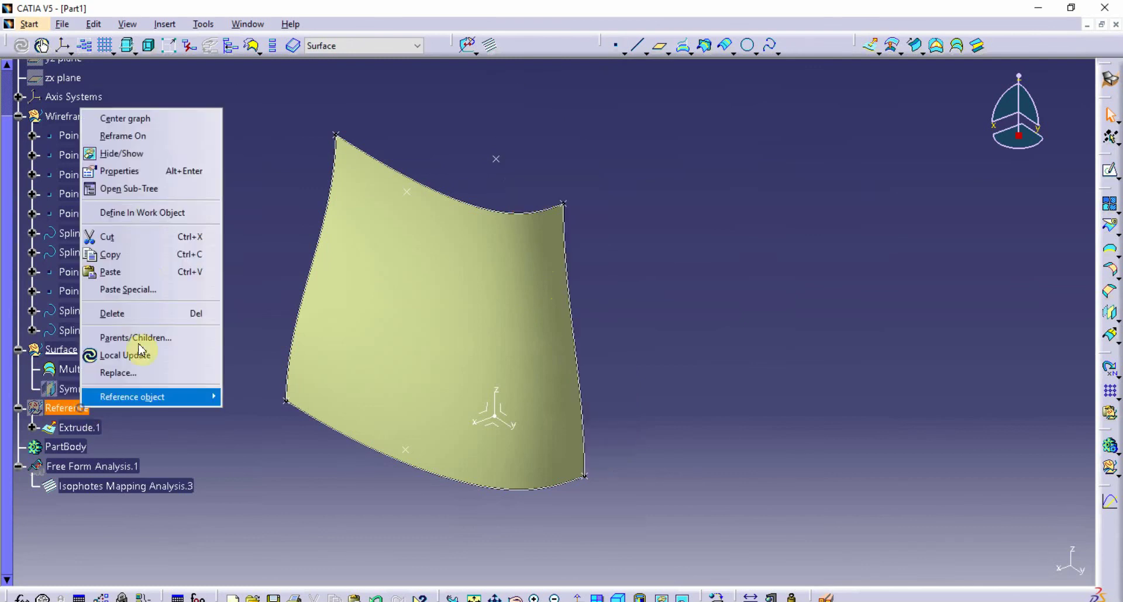
left_click(155, 153)
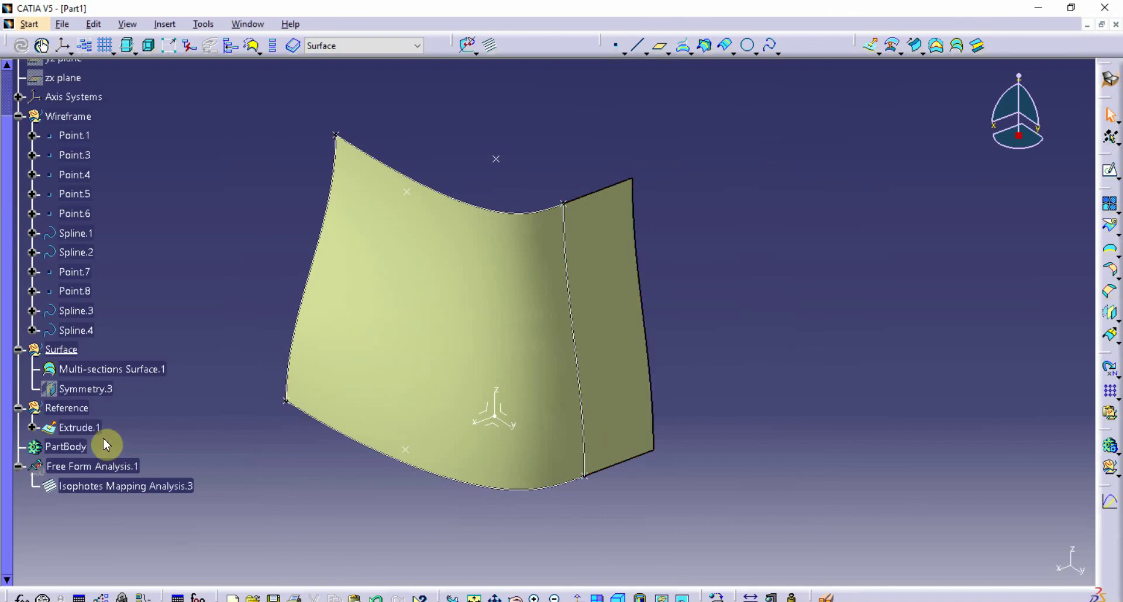
right_click(82, 409)
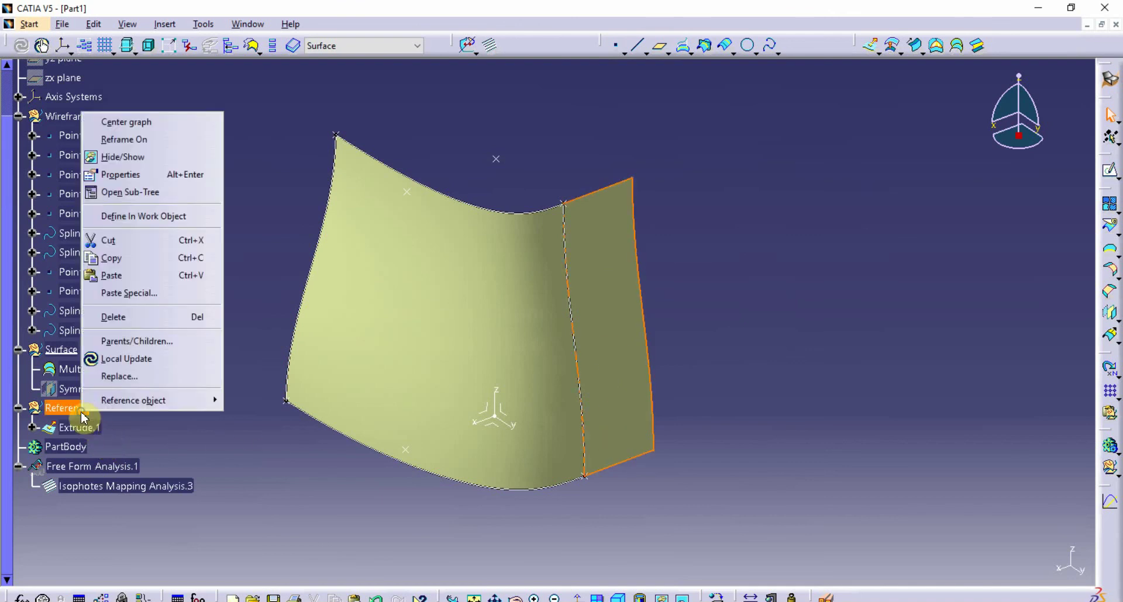
left_click(178, 158)
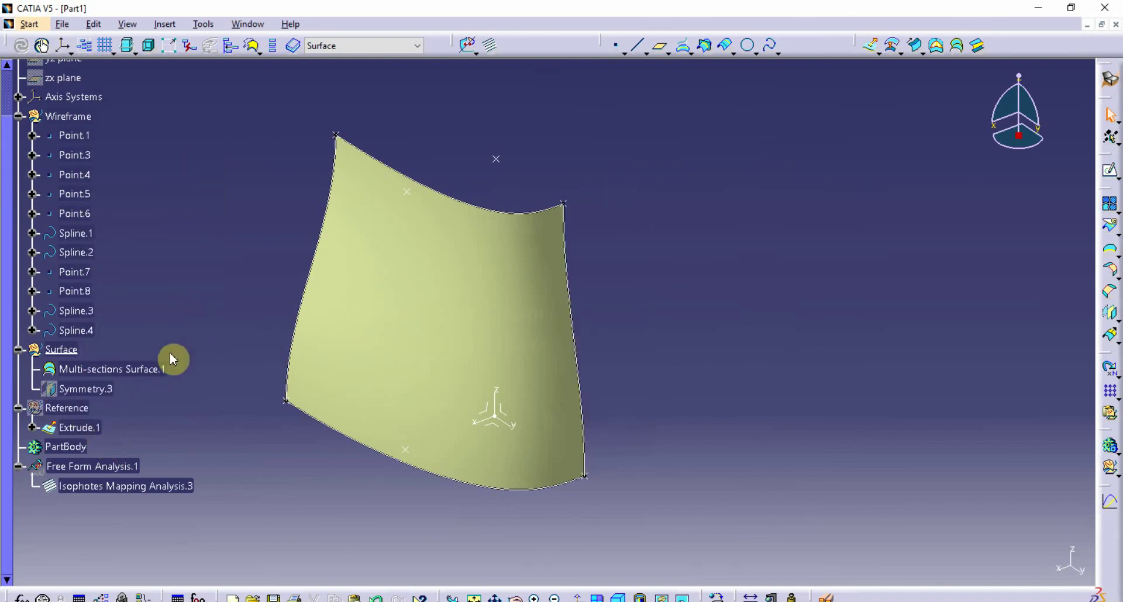
right_click(95, 398)
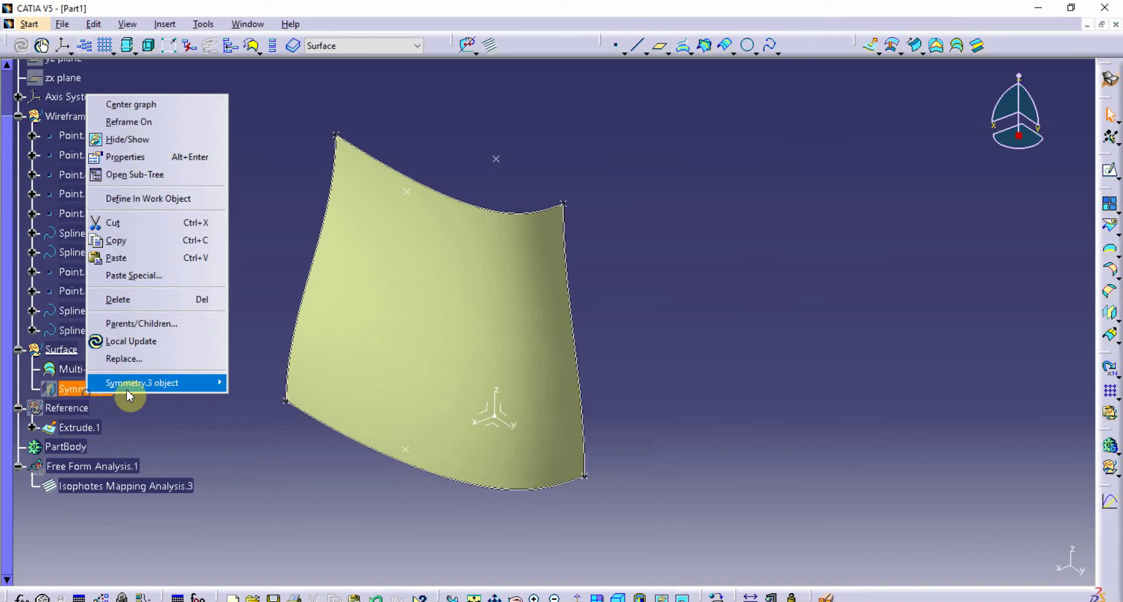
left_click(167, 144)
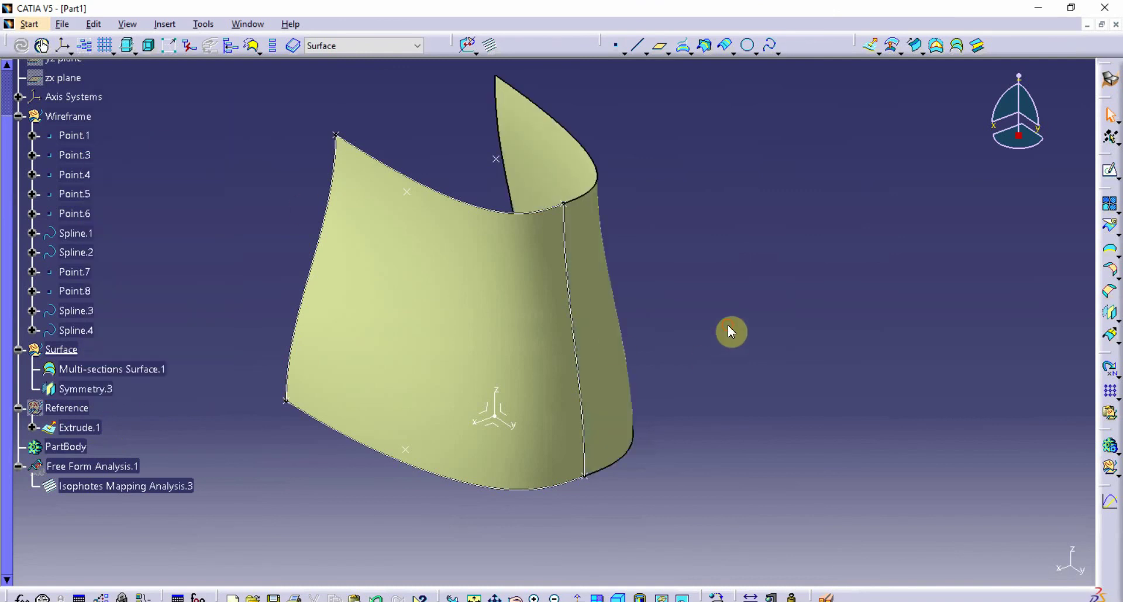